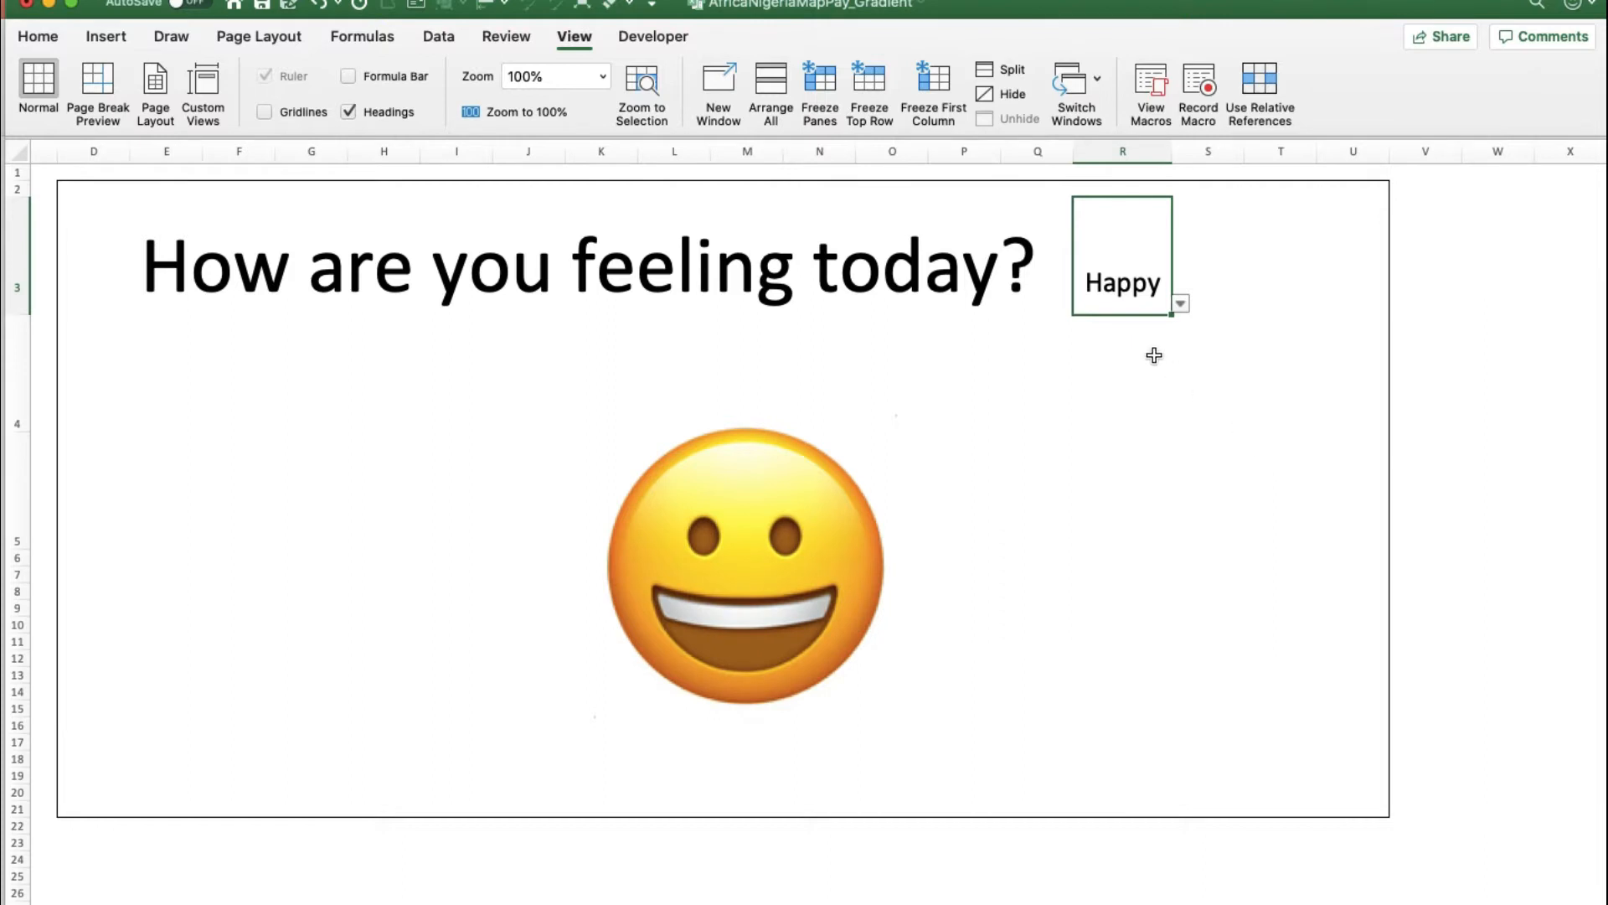
Switch the feelings dropdown to Angry, then back to Happy to show the smiling emoji
click(1180, 306)
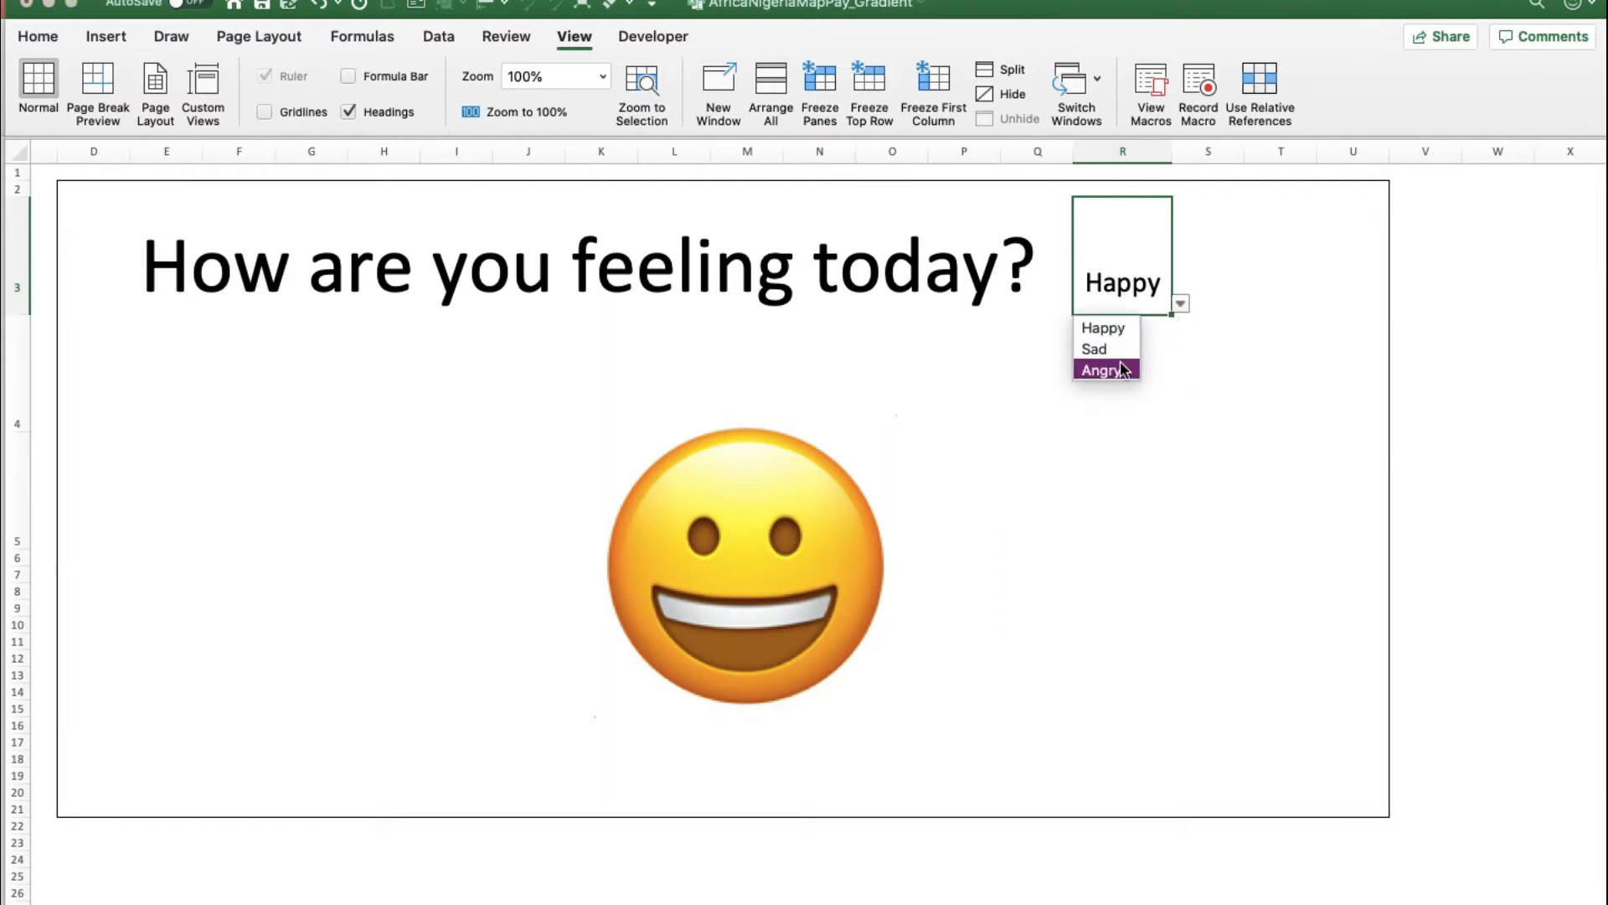
key(Escape)
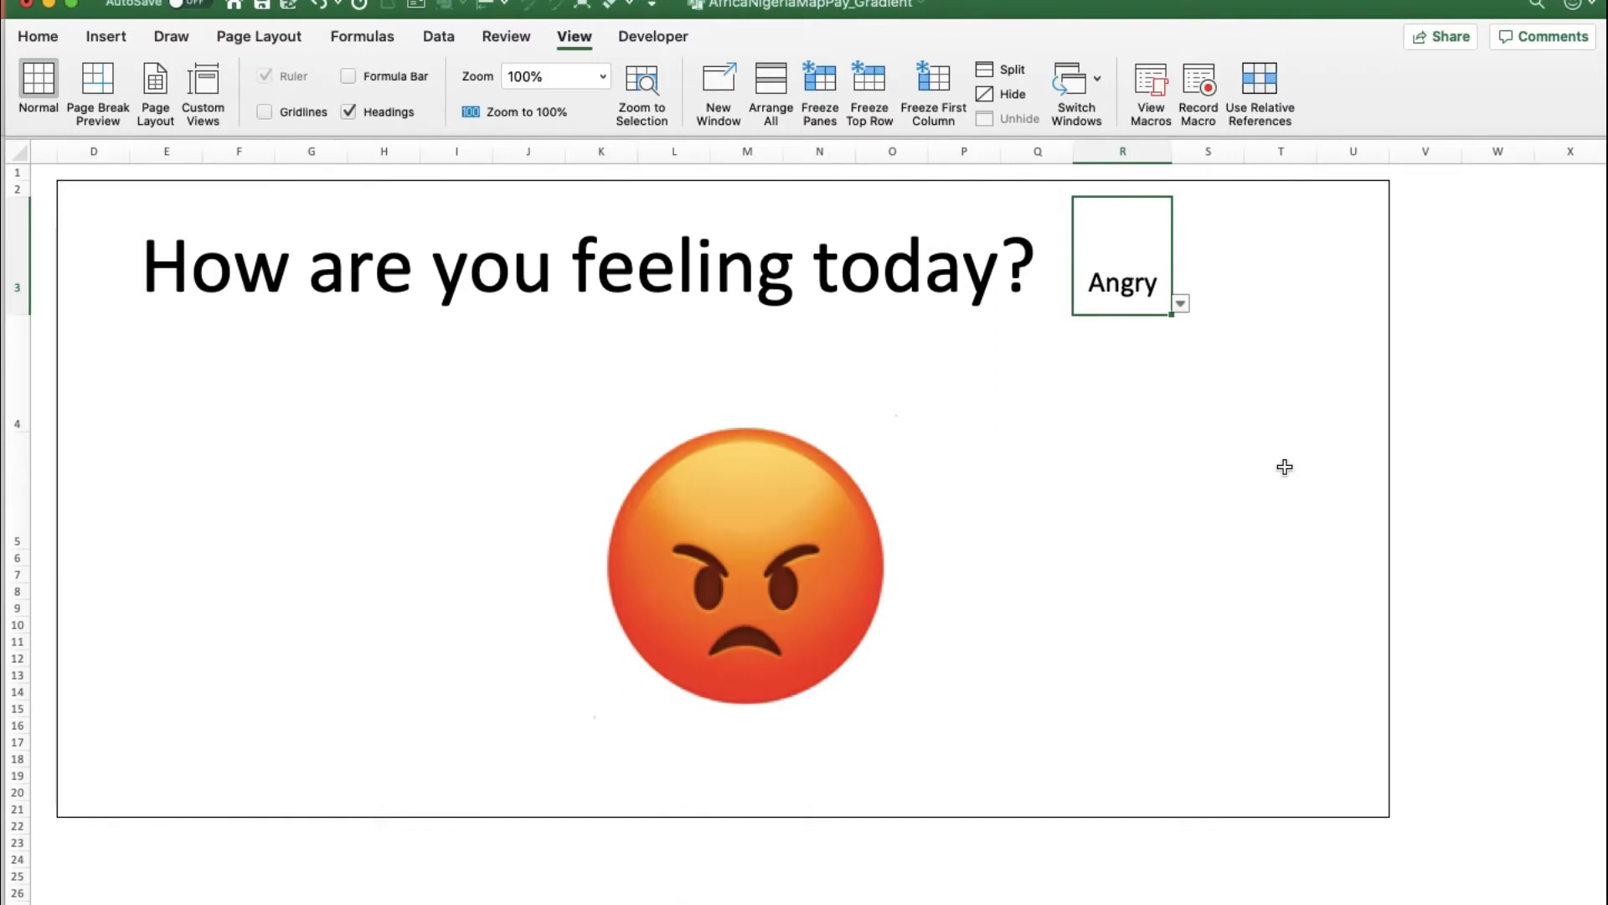
click(1180, 305)
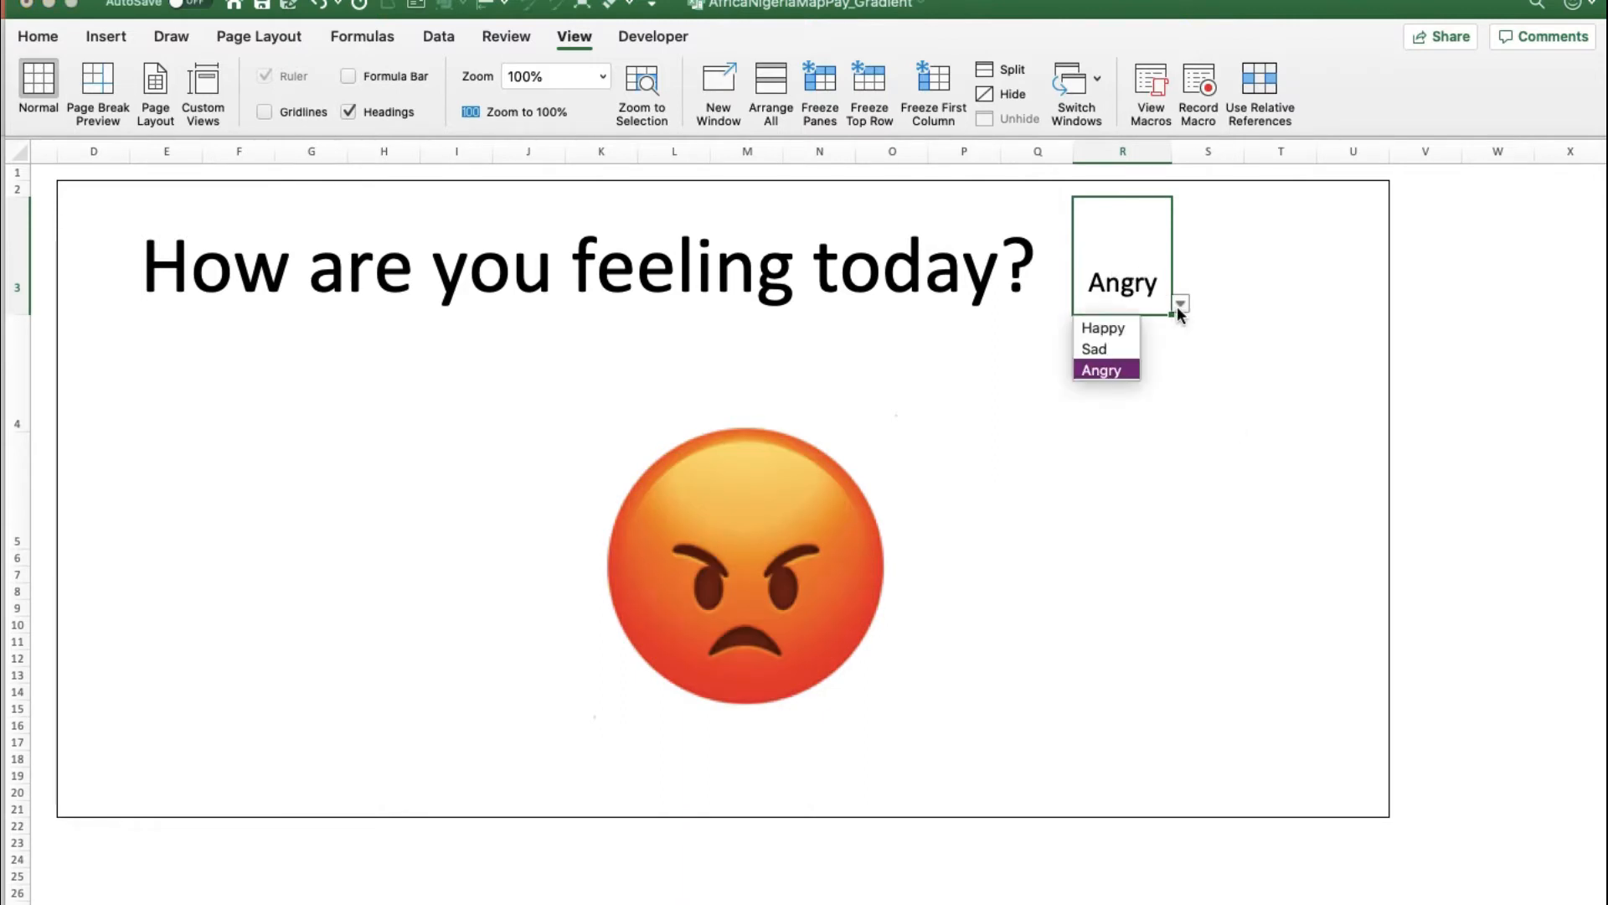
click(1109, 329)
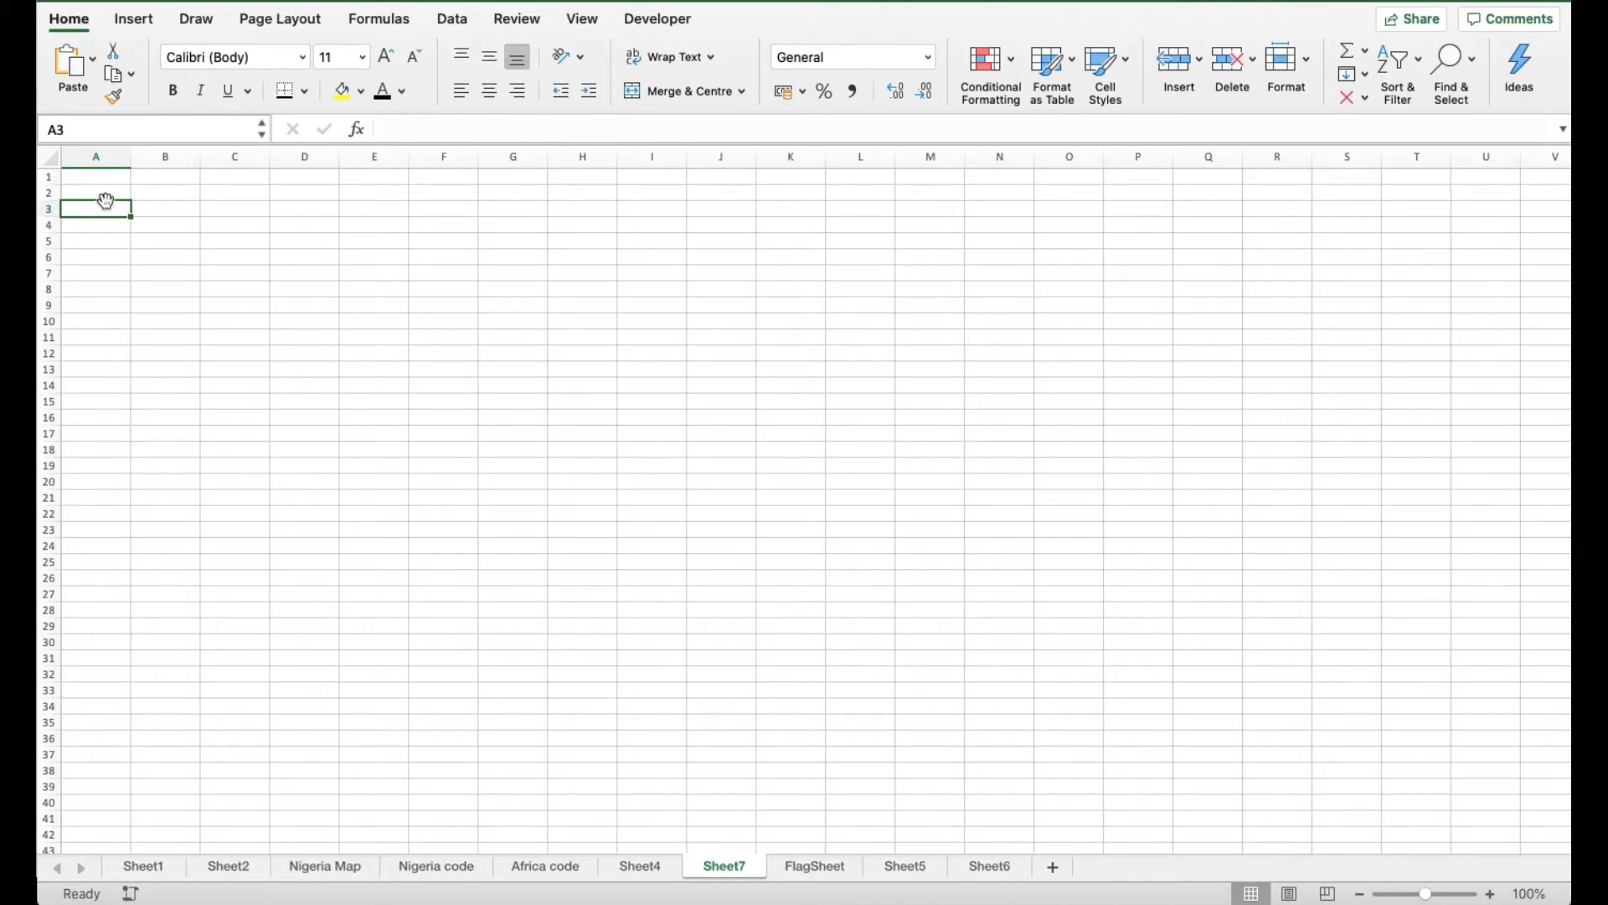
Insert a grinning face emoji into cell A3 from the emoji picker
click(582, 19)
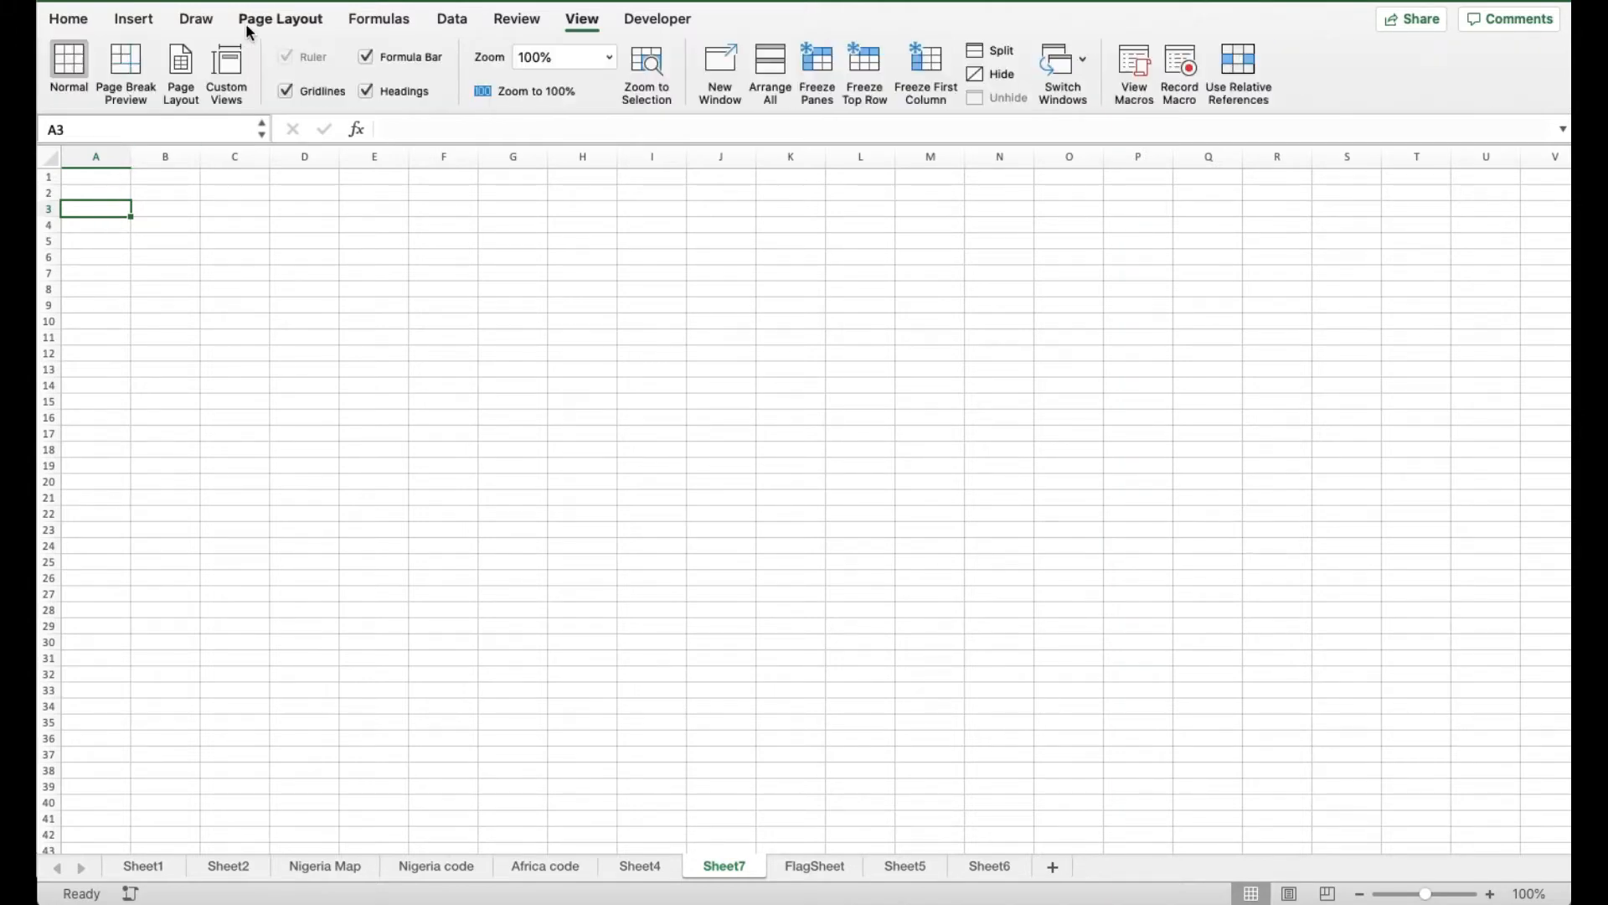
click(135, 20)
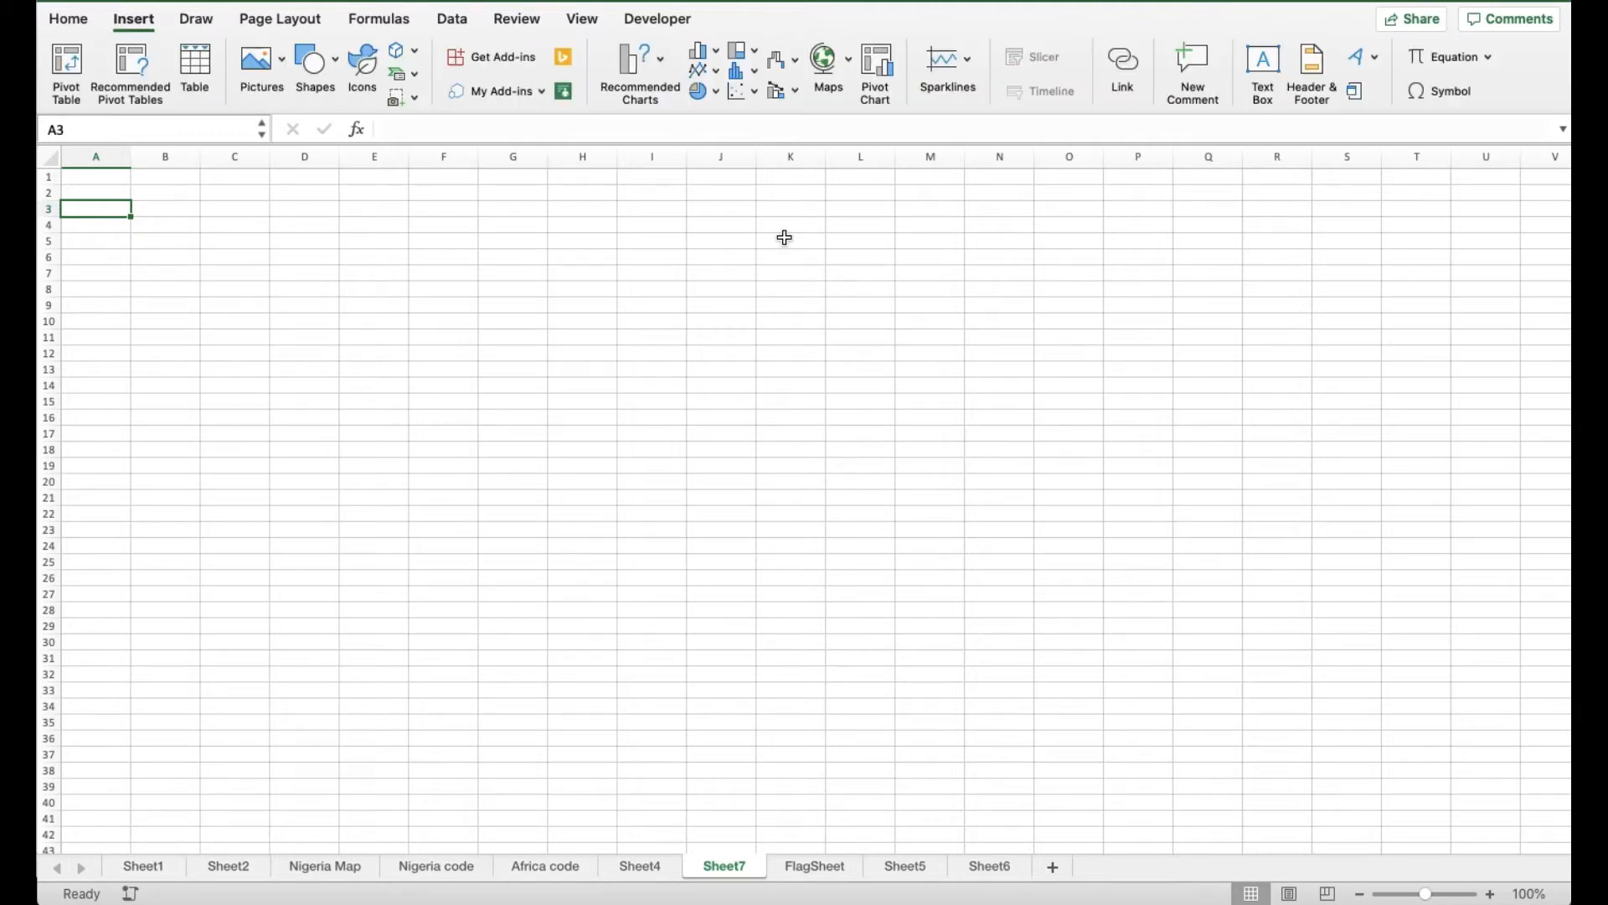
click(1454, 93)
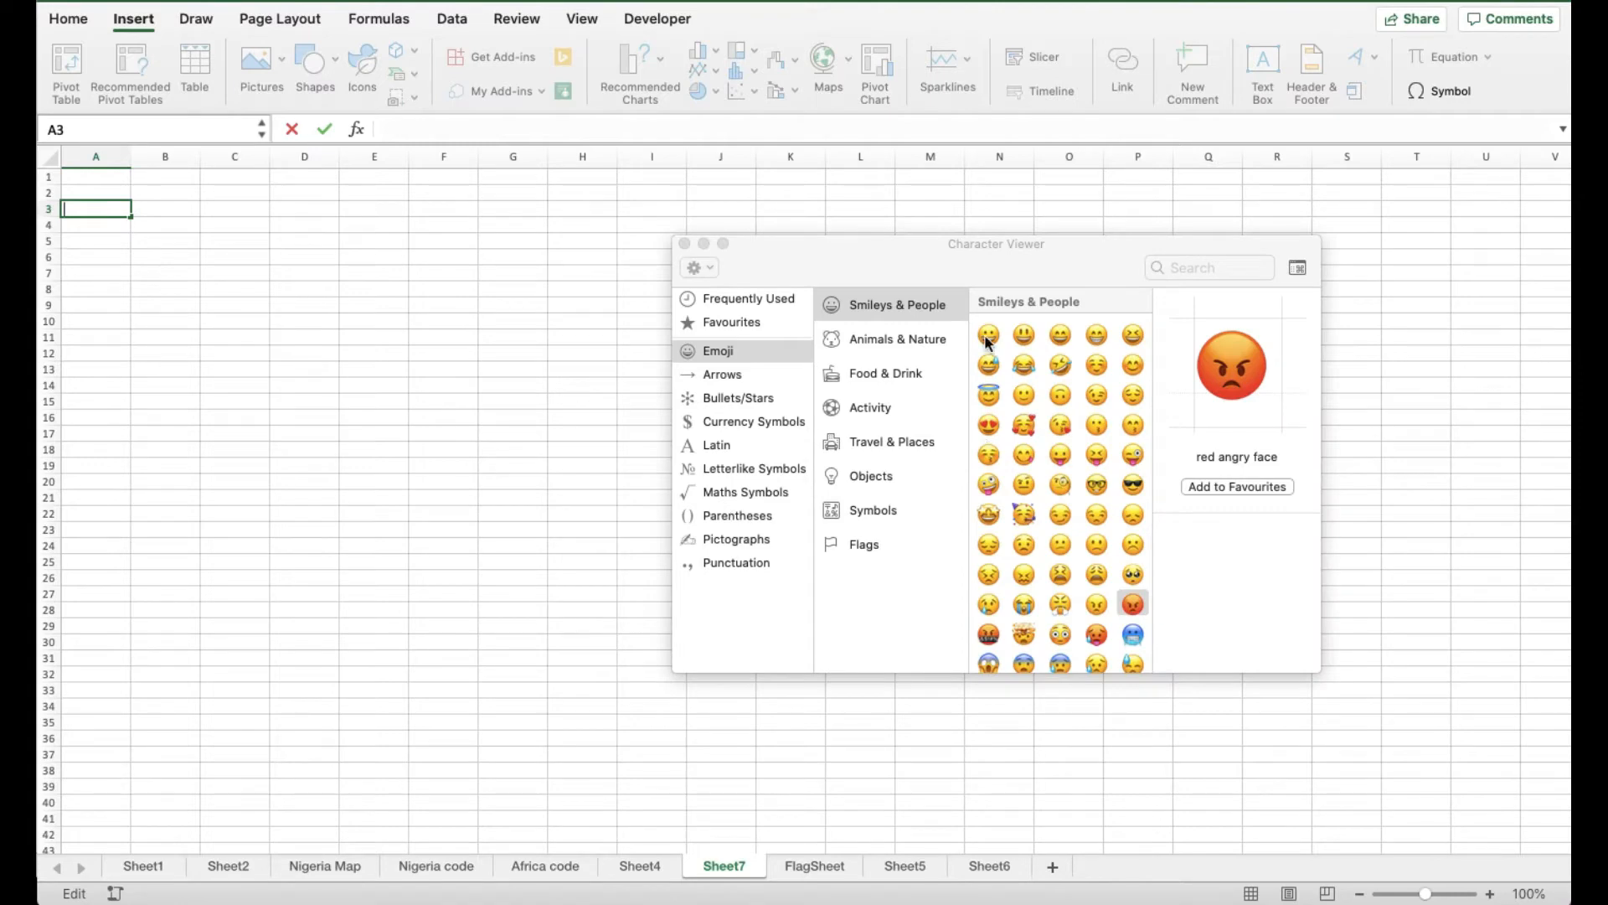
click(986, 337)
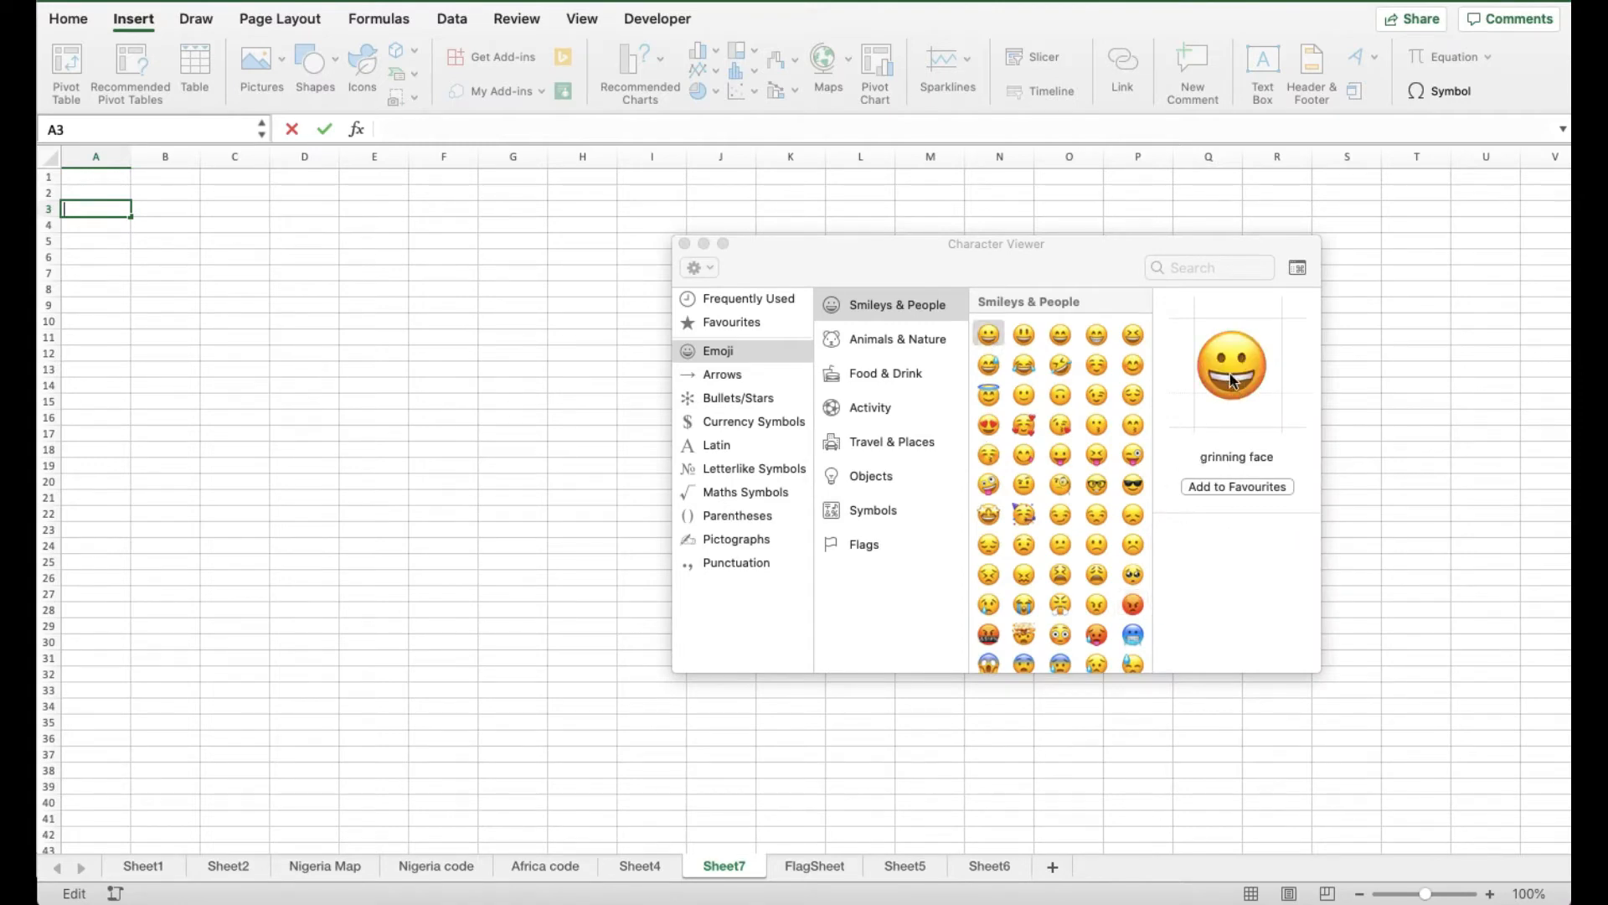
double_click(988, 335)
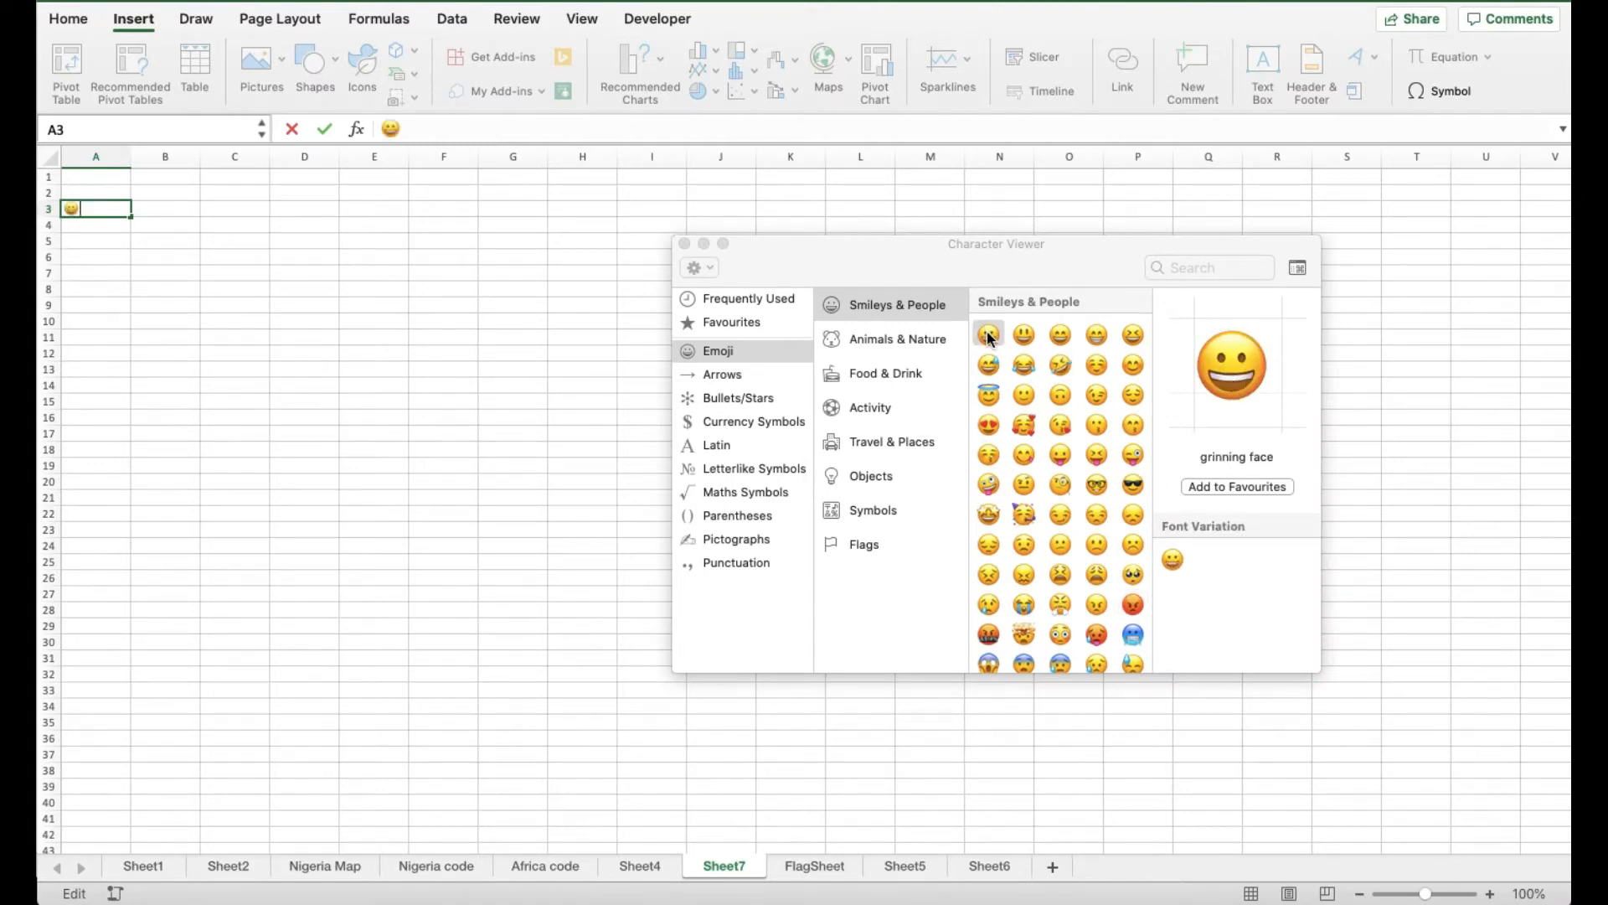
click(683, 243)
click(90, 227)
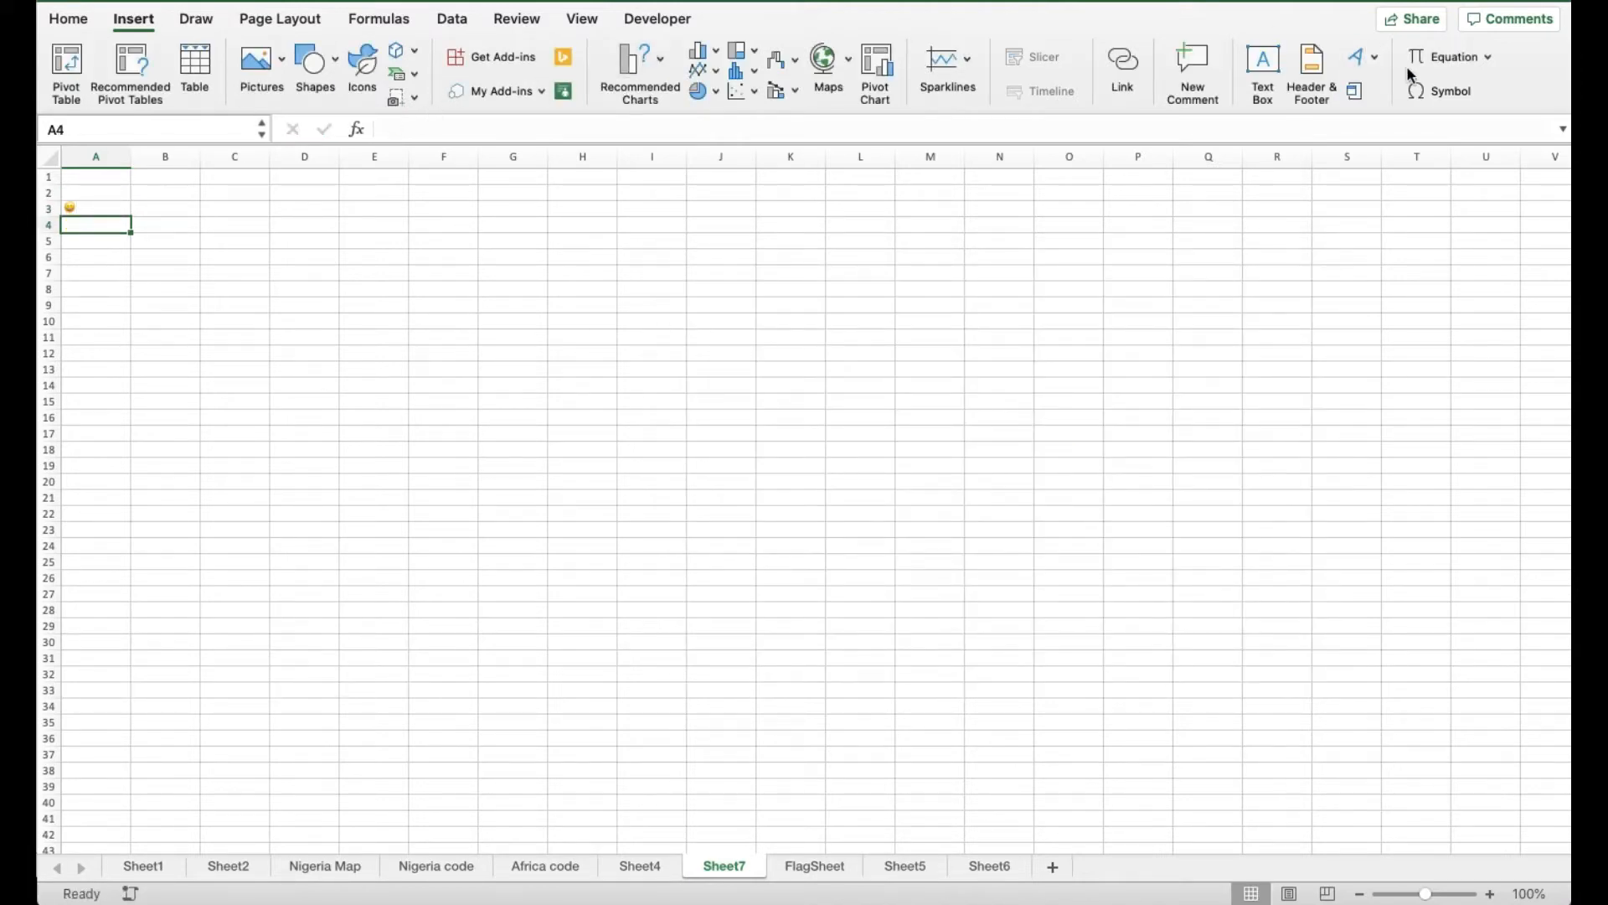
Insert a frowning face into A4 and choose the red angry face for A5
click(1430, 90)
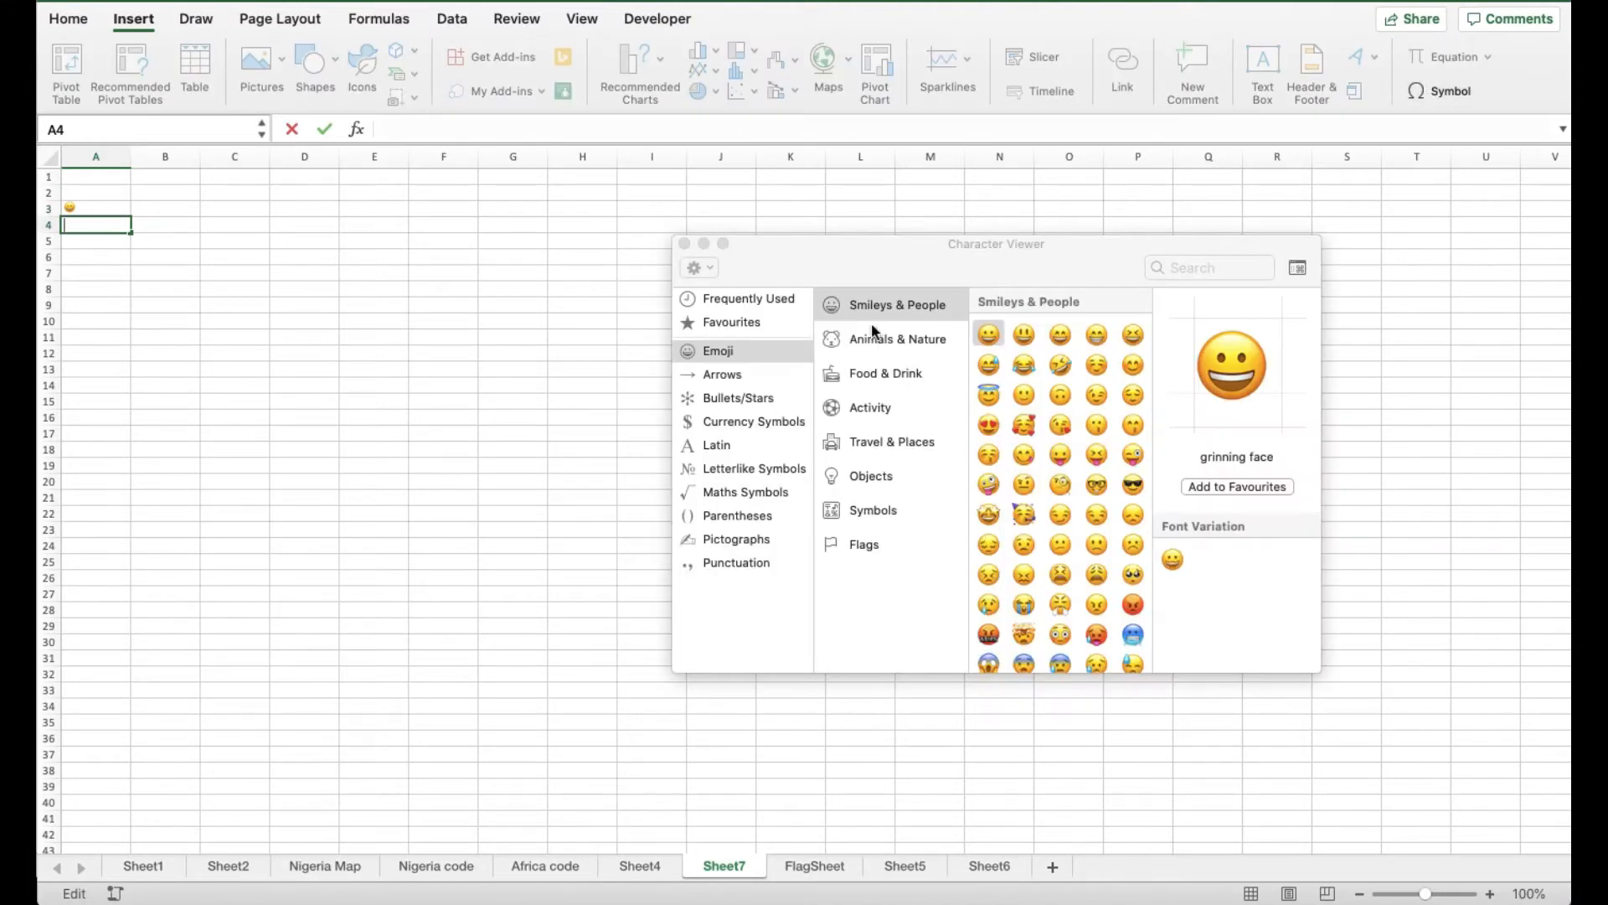
click(1131, 546)
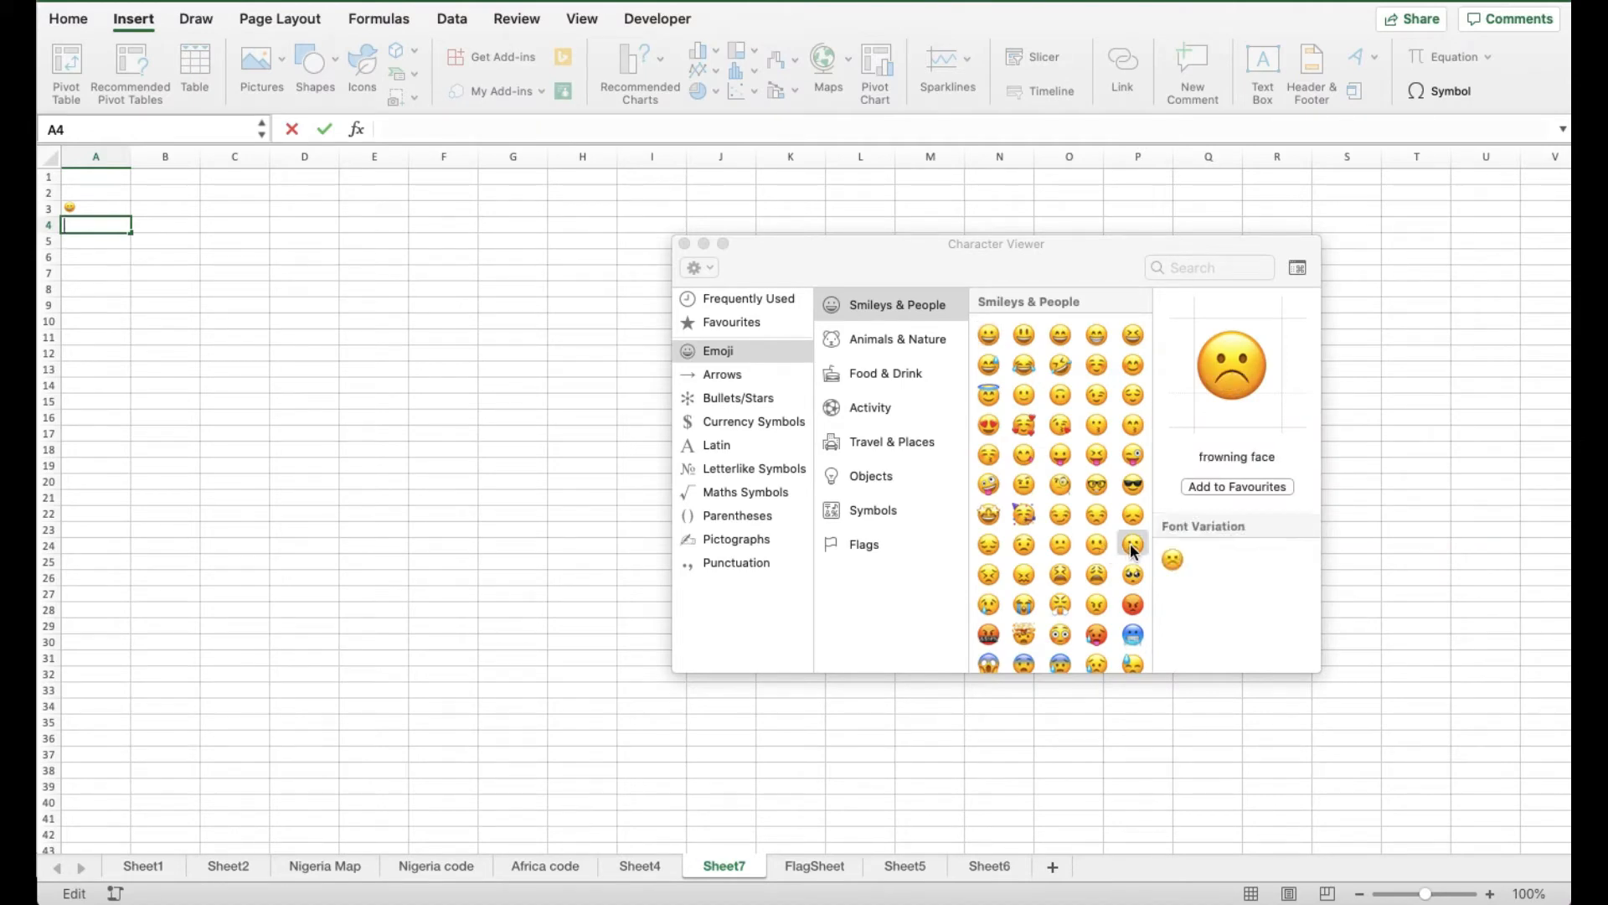
double_click(1131, 546)
click(104, 243)
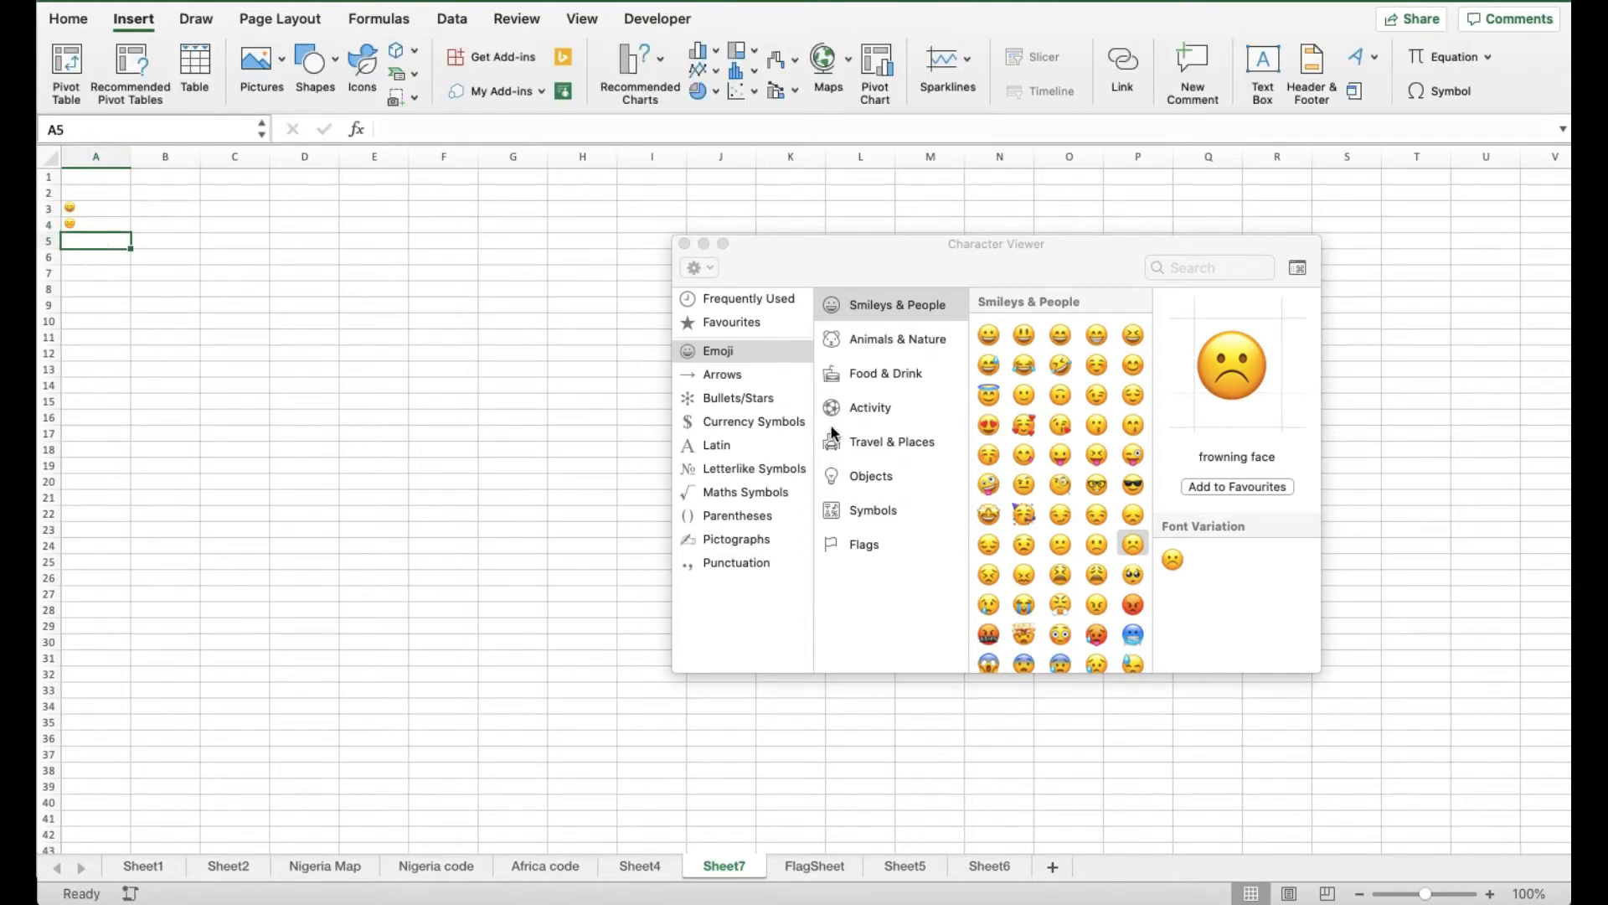
click(684, 244)
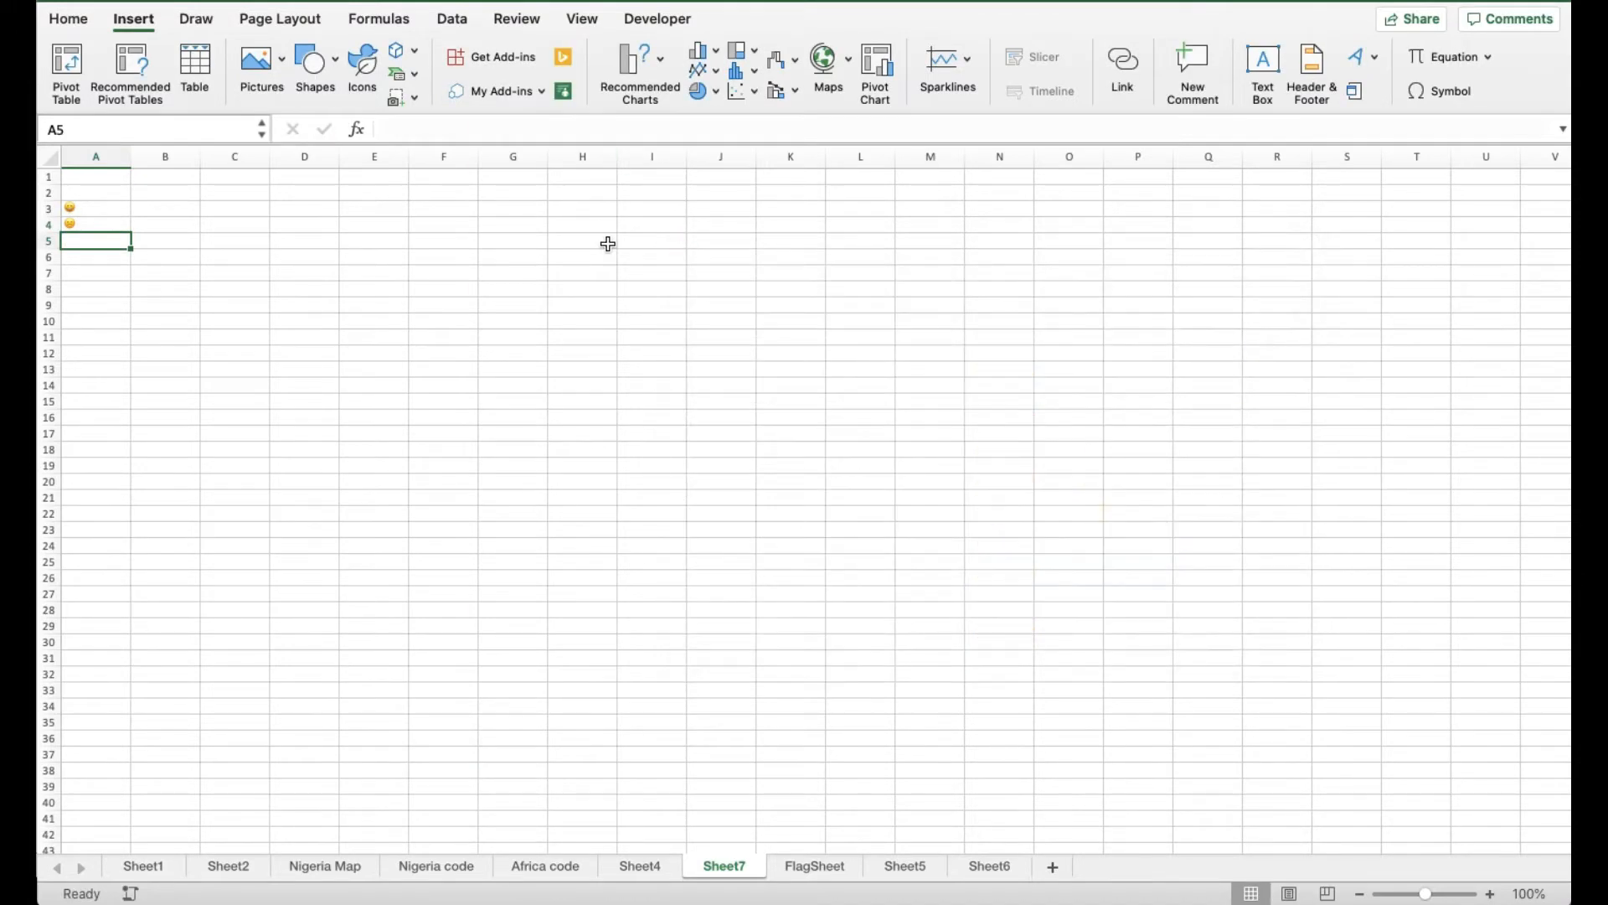
click(1463, 96)
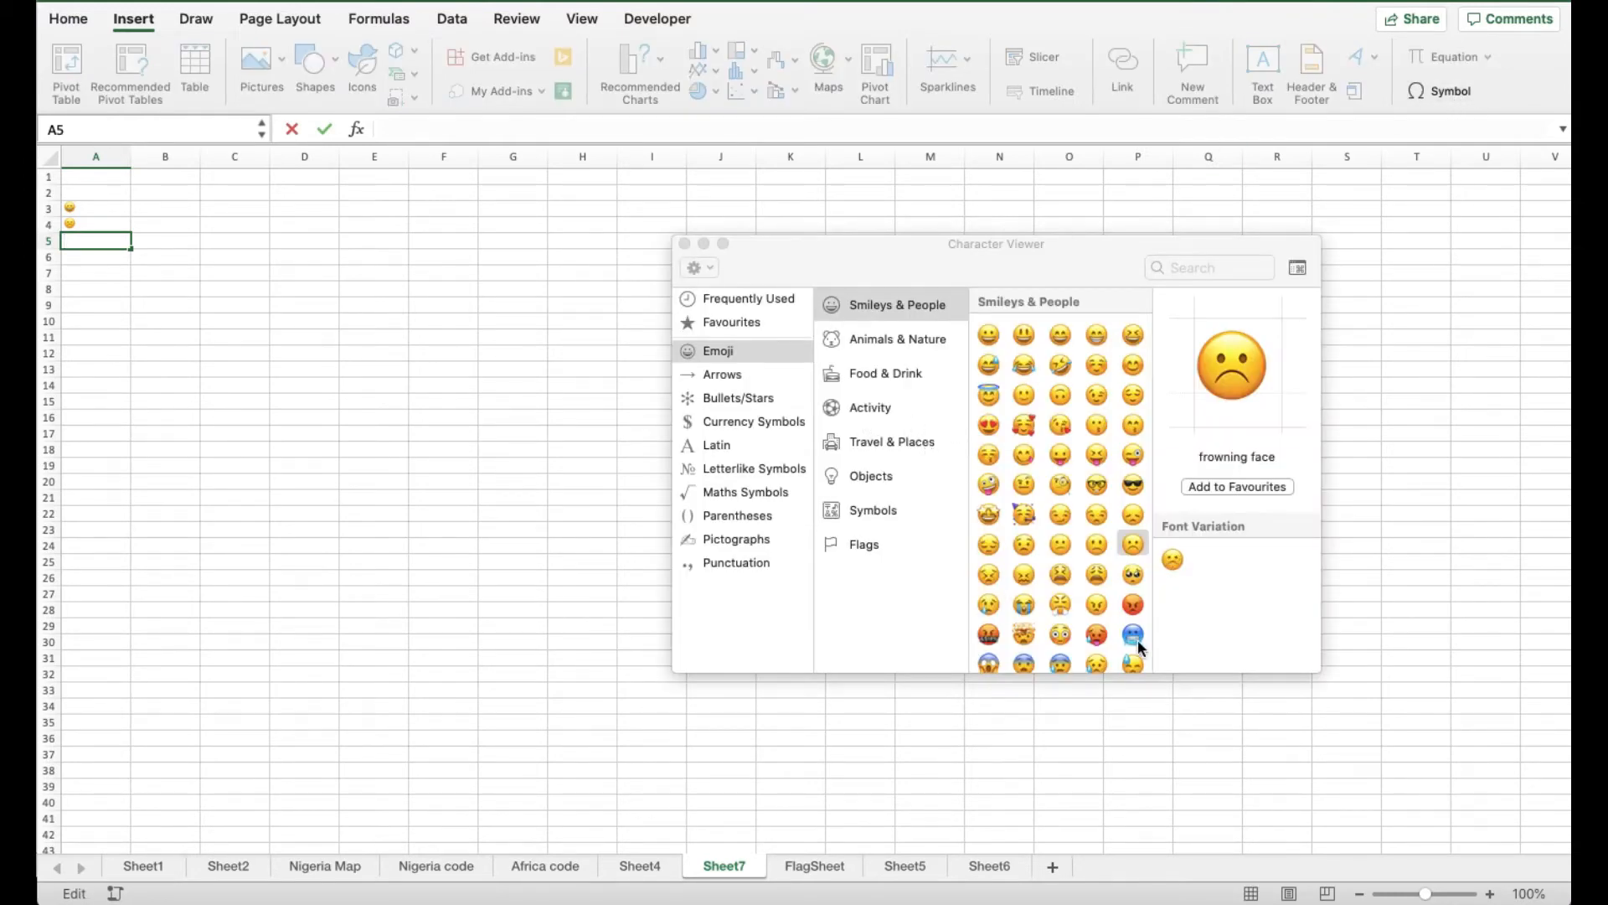
click(1134, 604)
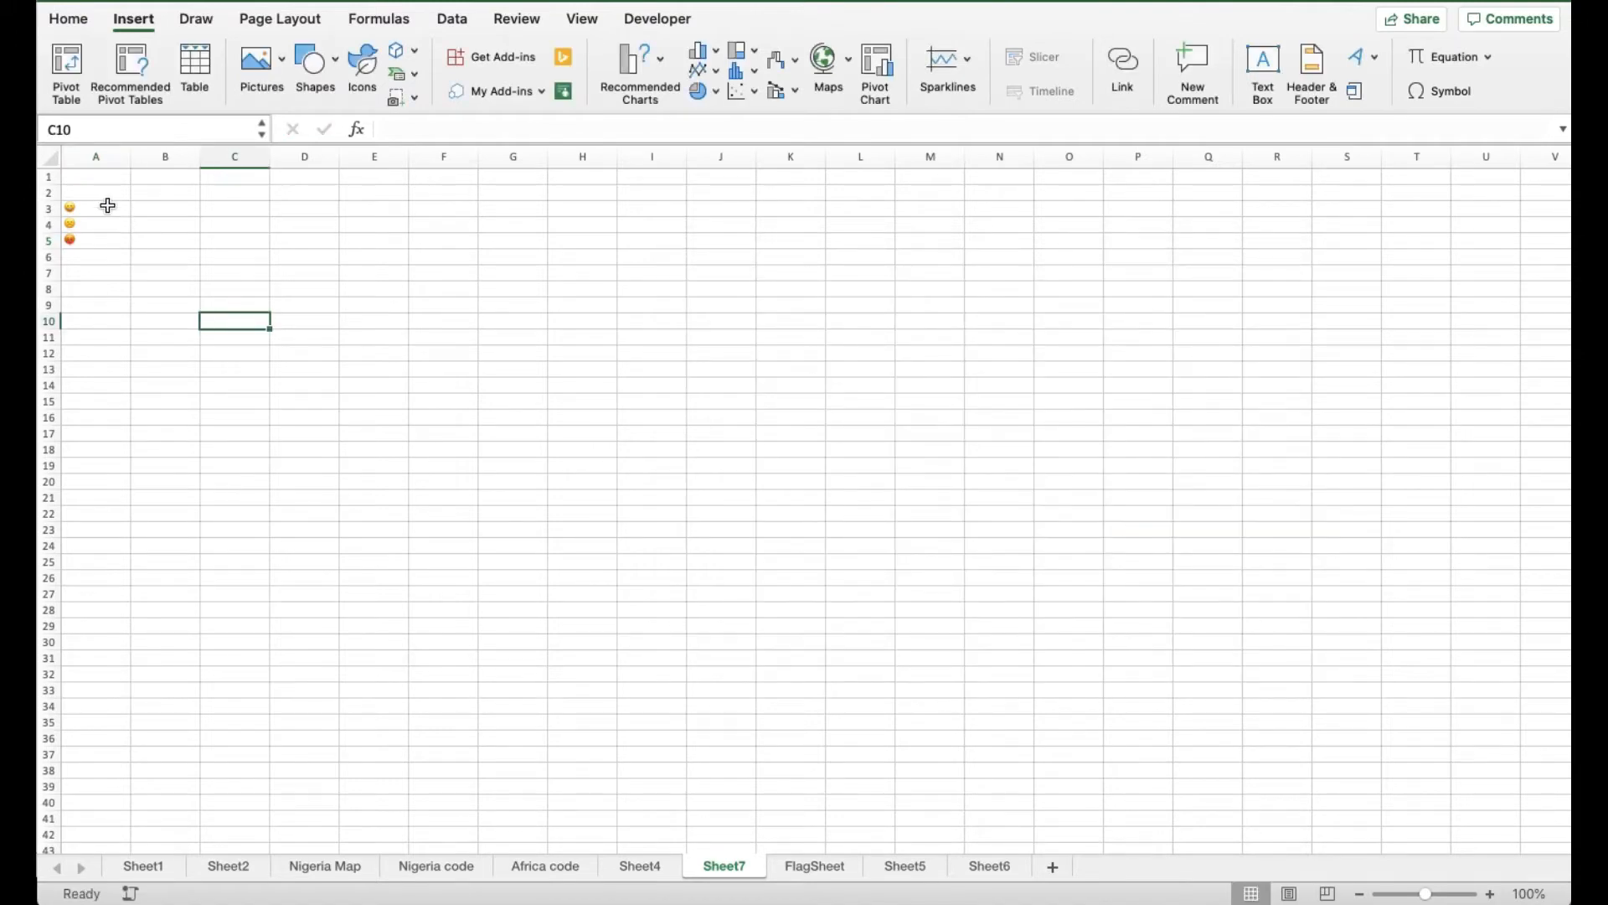
Make rows 3–5 about 105 px tall and widen column A to about 117 px
click(109, 208)
drag(109, 208, 106, 241)
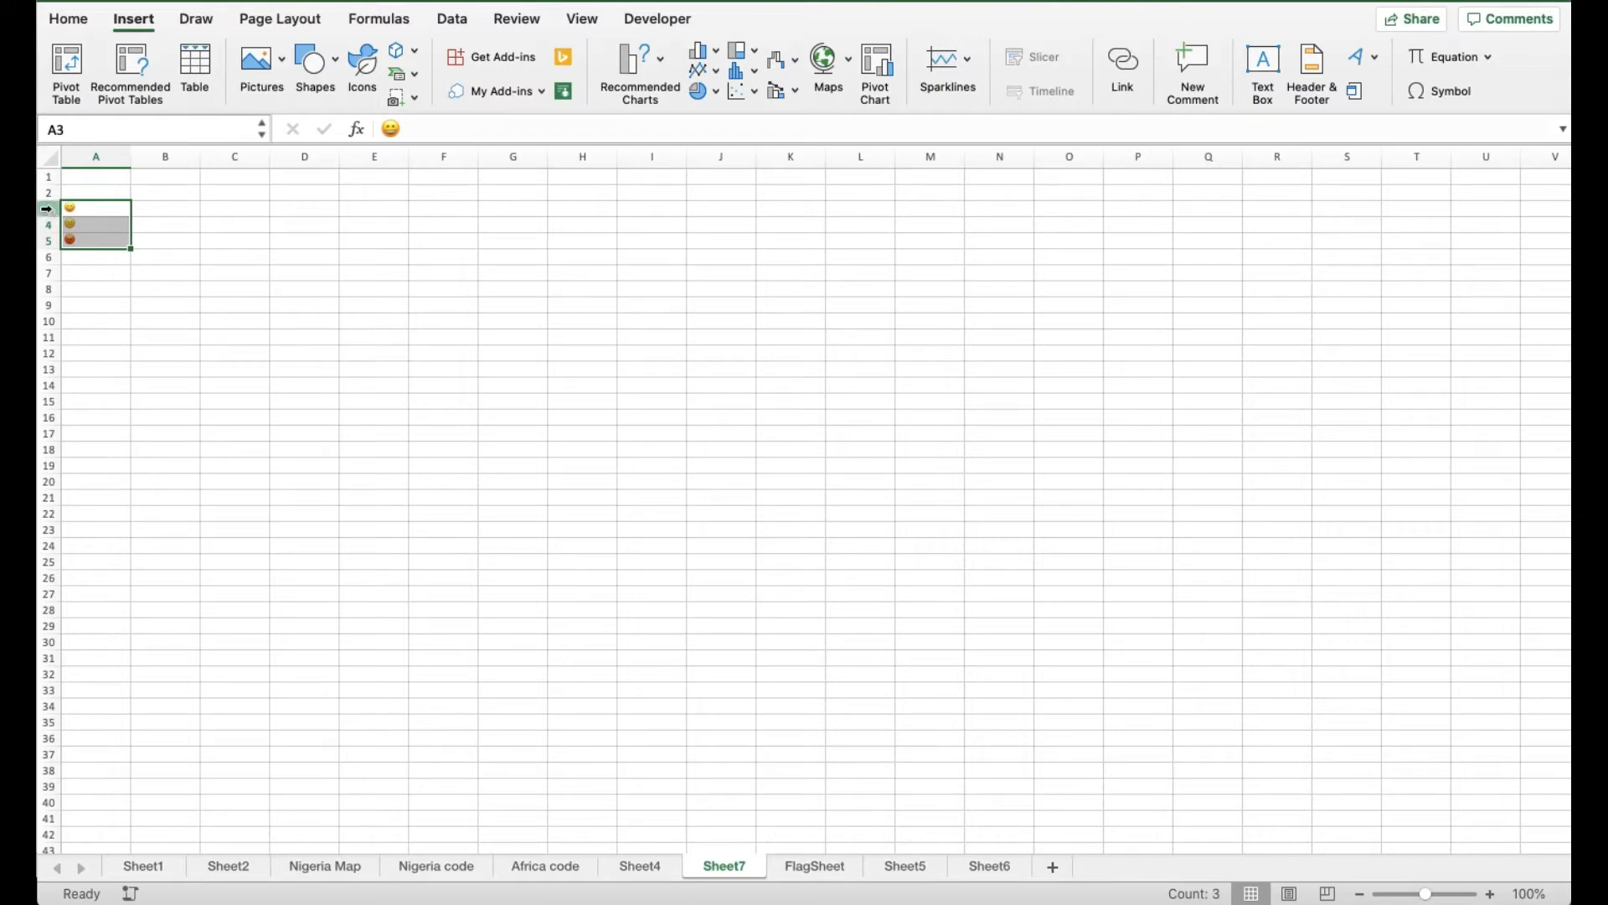
drag(47, 208, 47, 244)
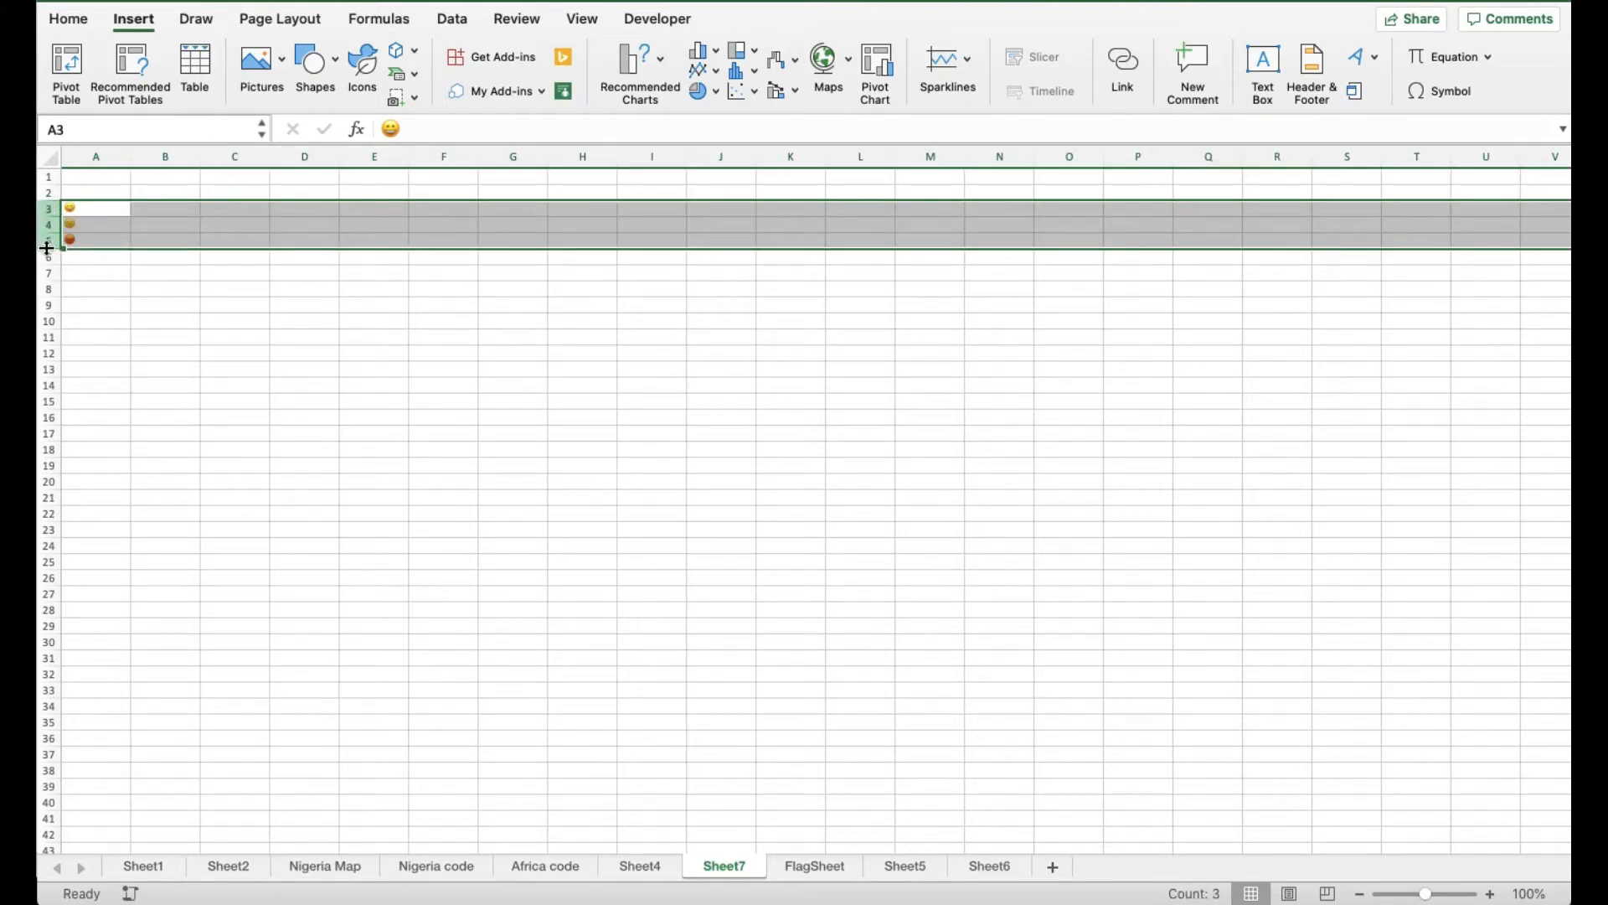
drag(46, 248, 44, 344)
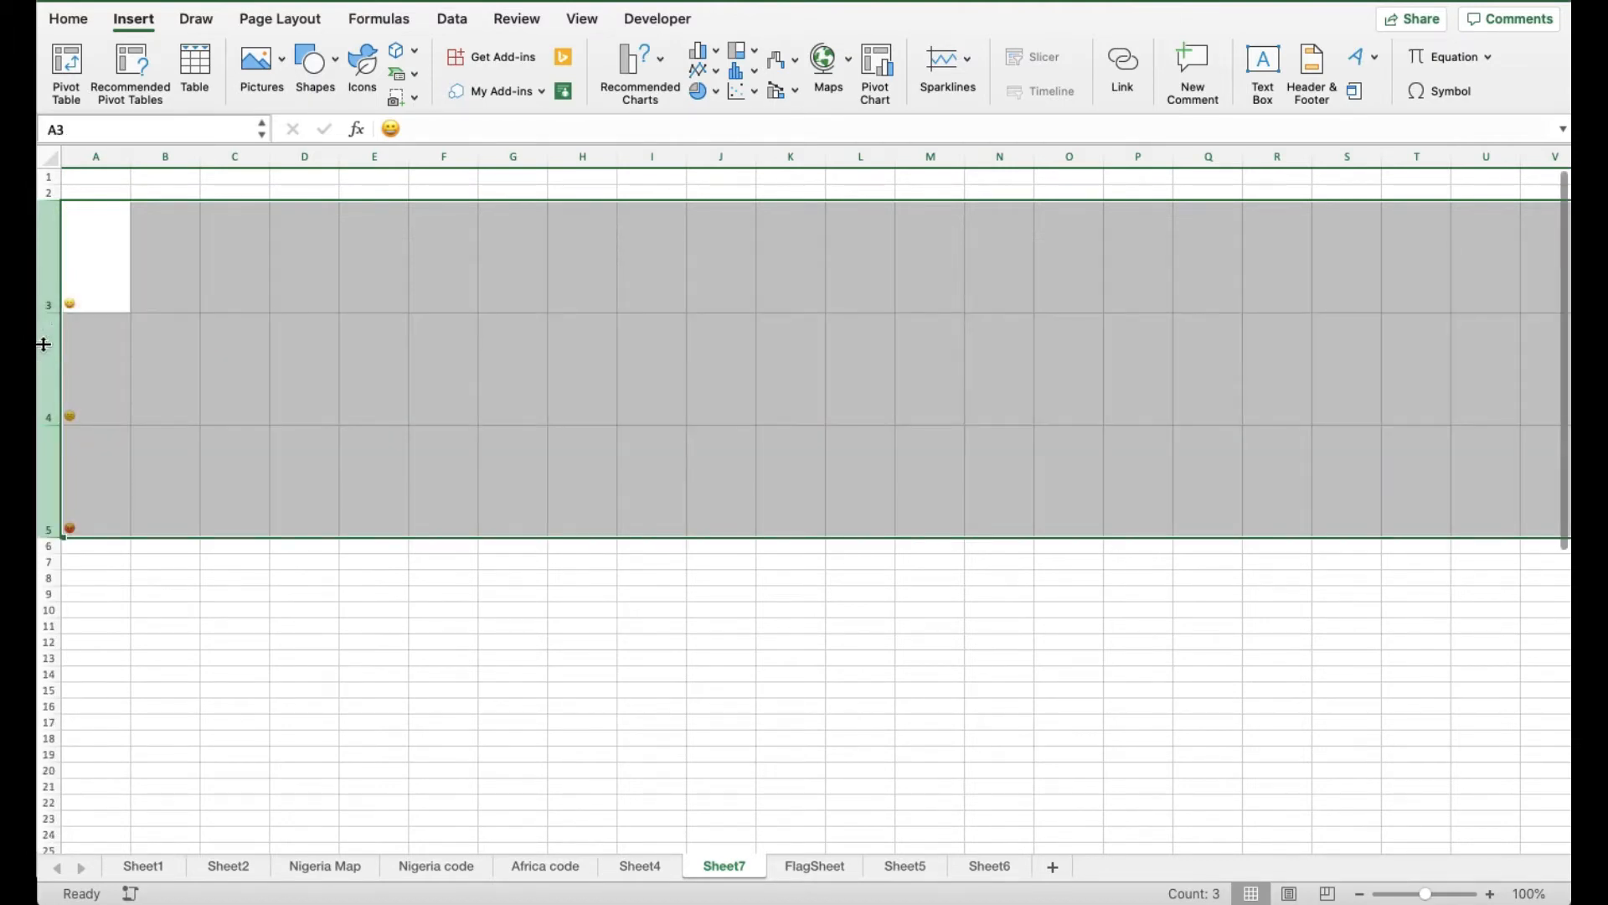
drag(128, 150, 193, 155)
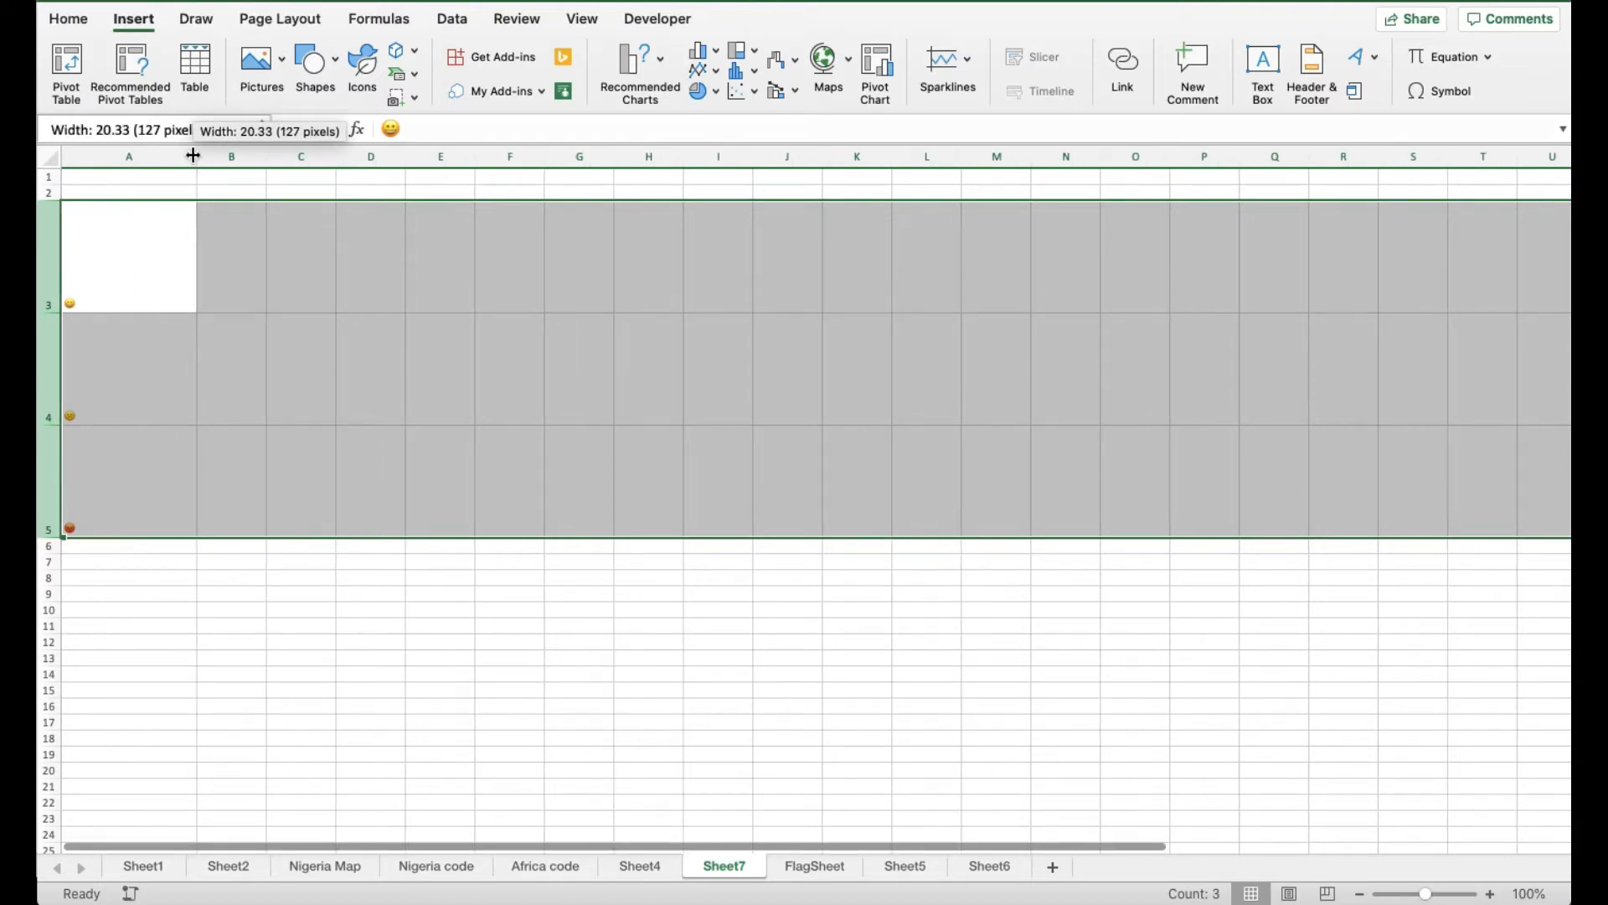
Set the three emojis to 72 pt and centre them vertically and horizontally
click(68, 19)
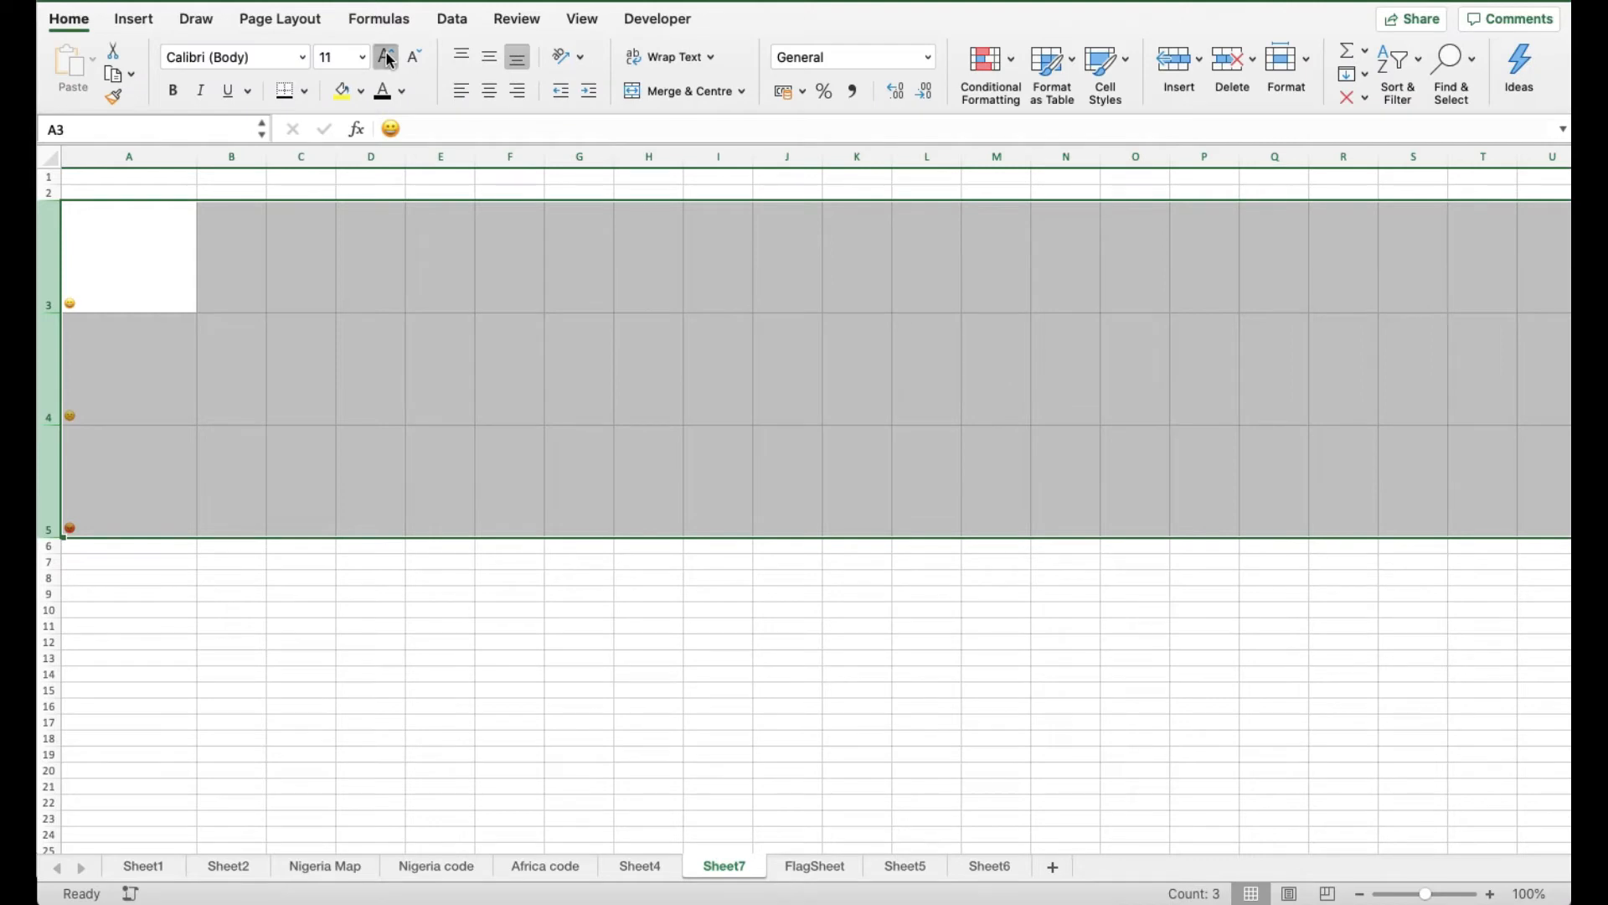
click(387, 59)
click(387, 59)
click(387, 58)
click(387, 59)
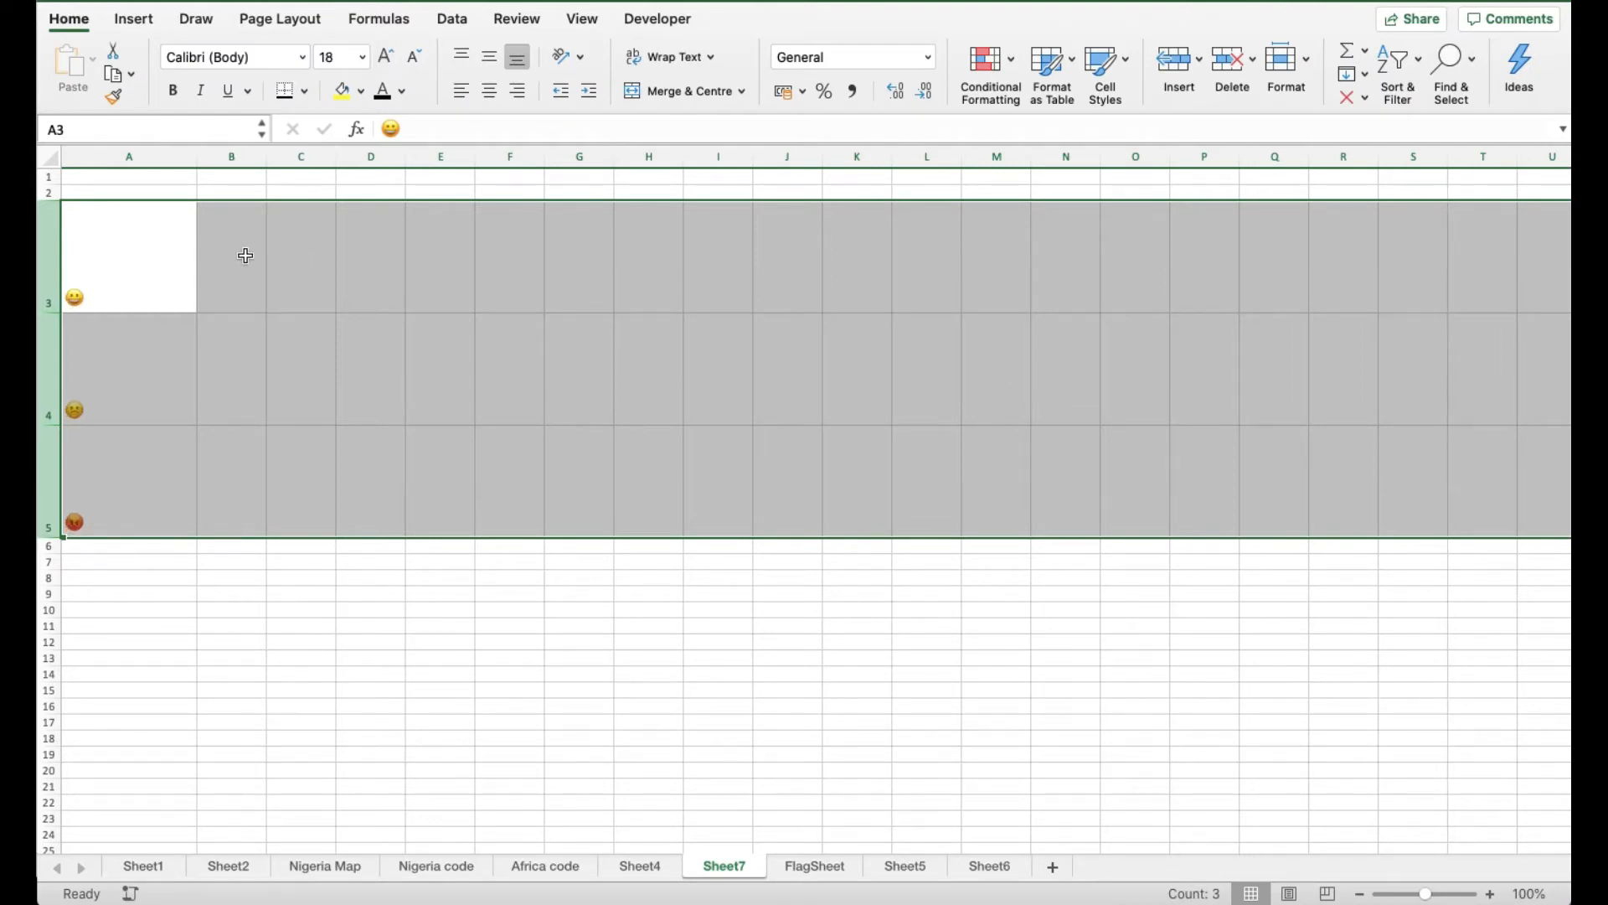
click(362, 57)
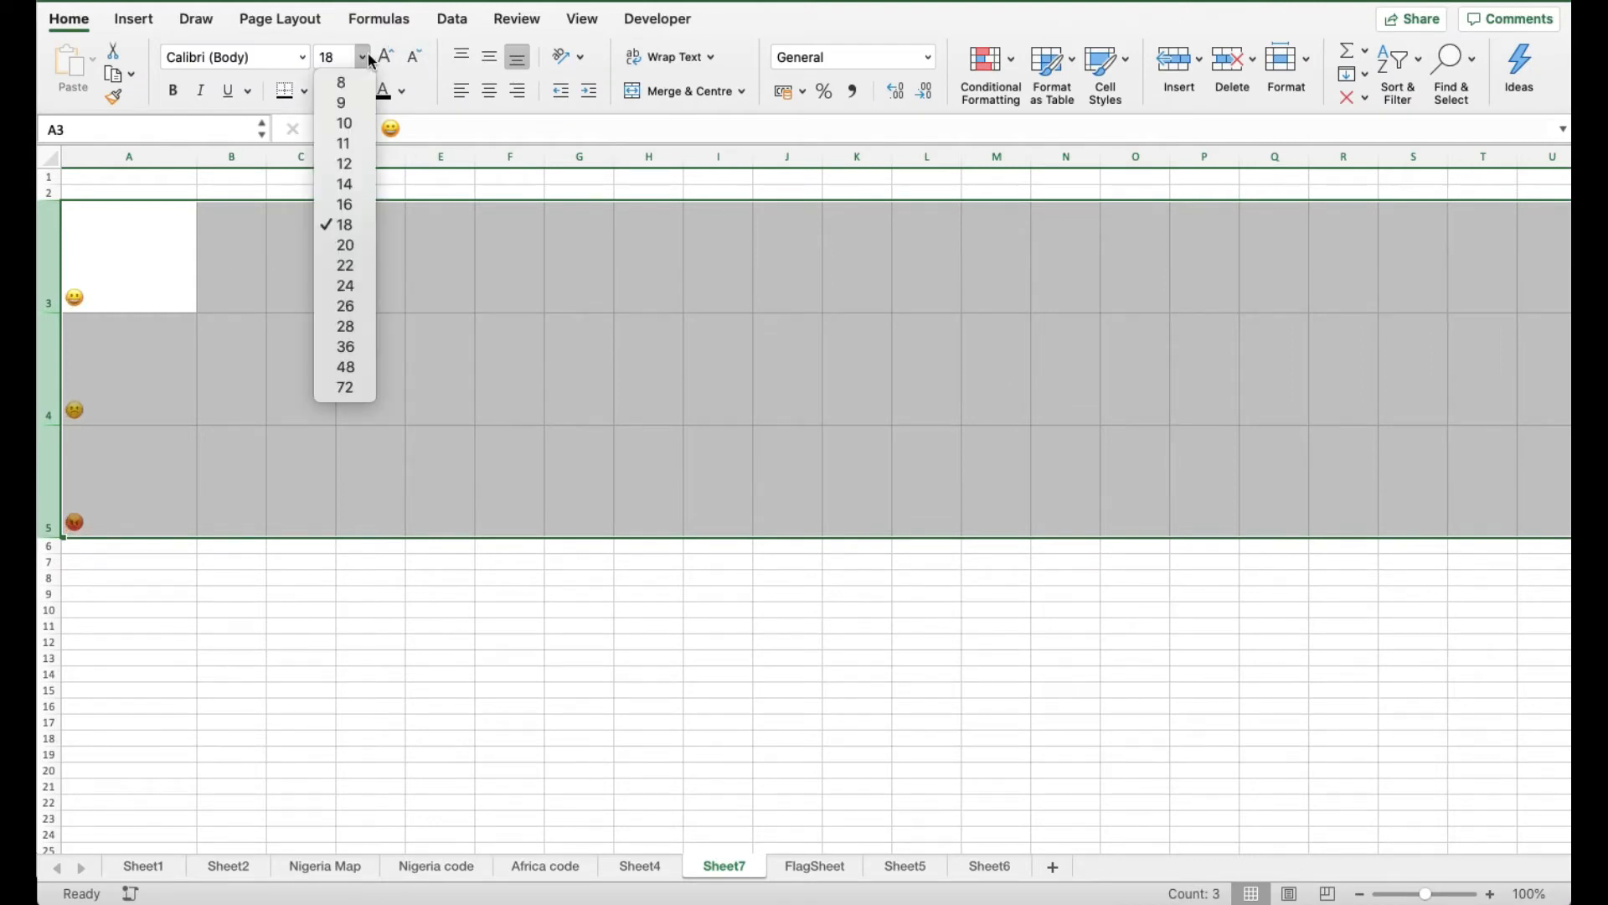
click(339, 368)
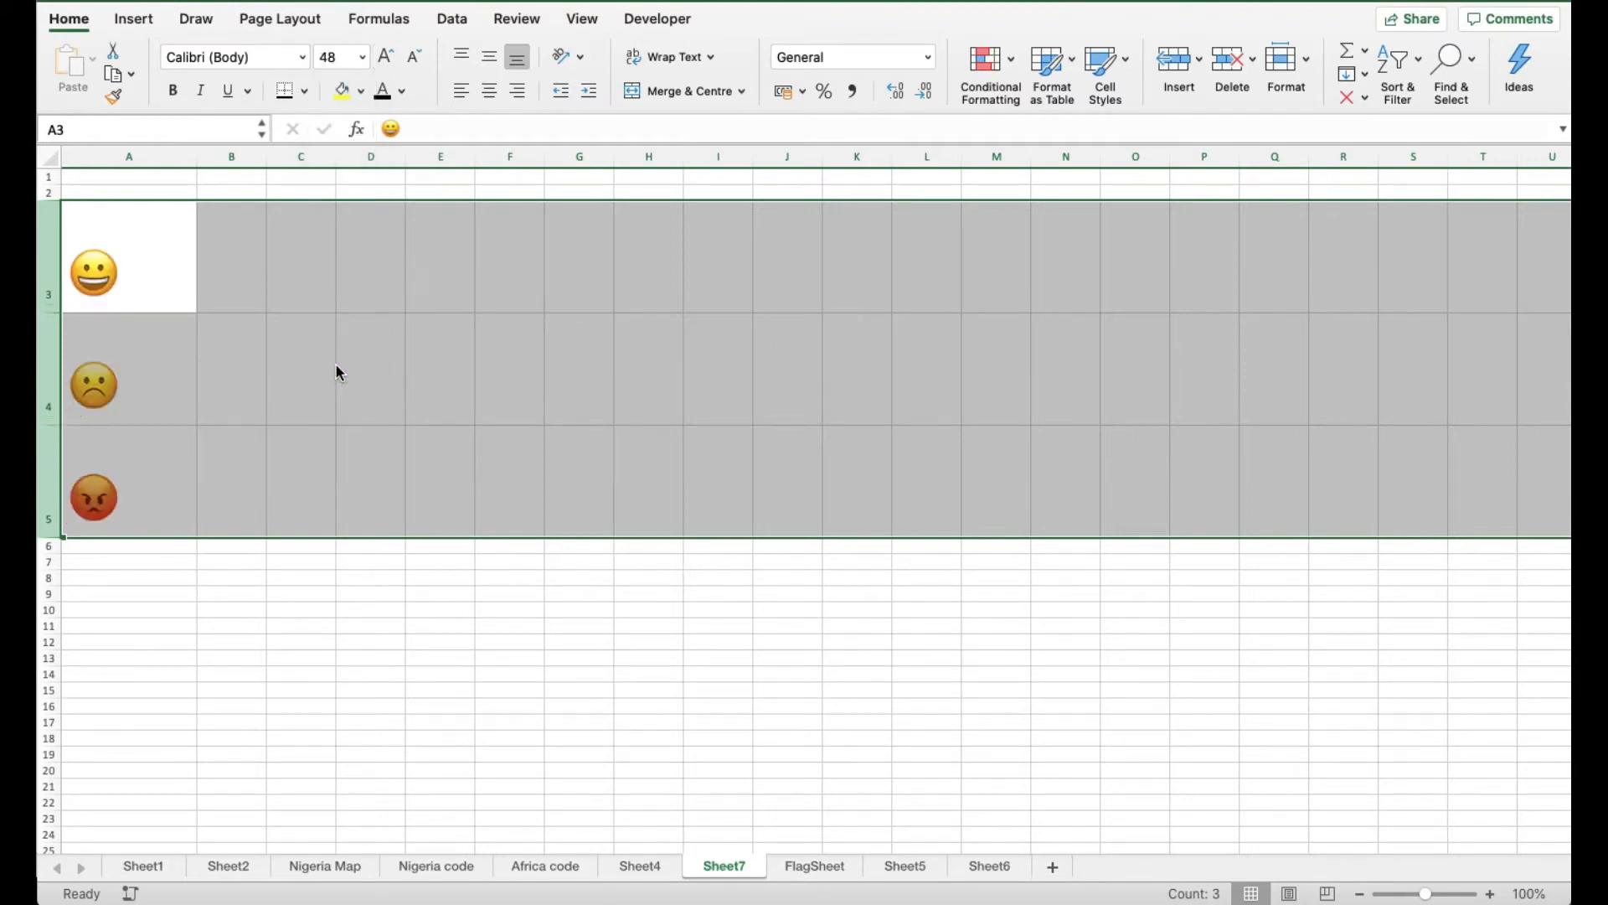
click(365, 58)
click(353, 389)
click(490, 58)
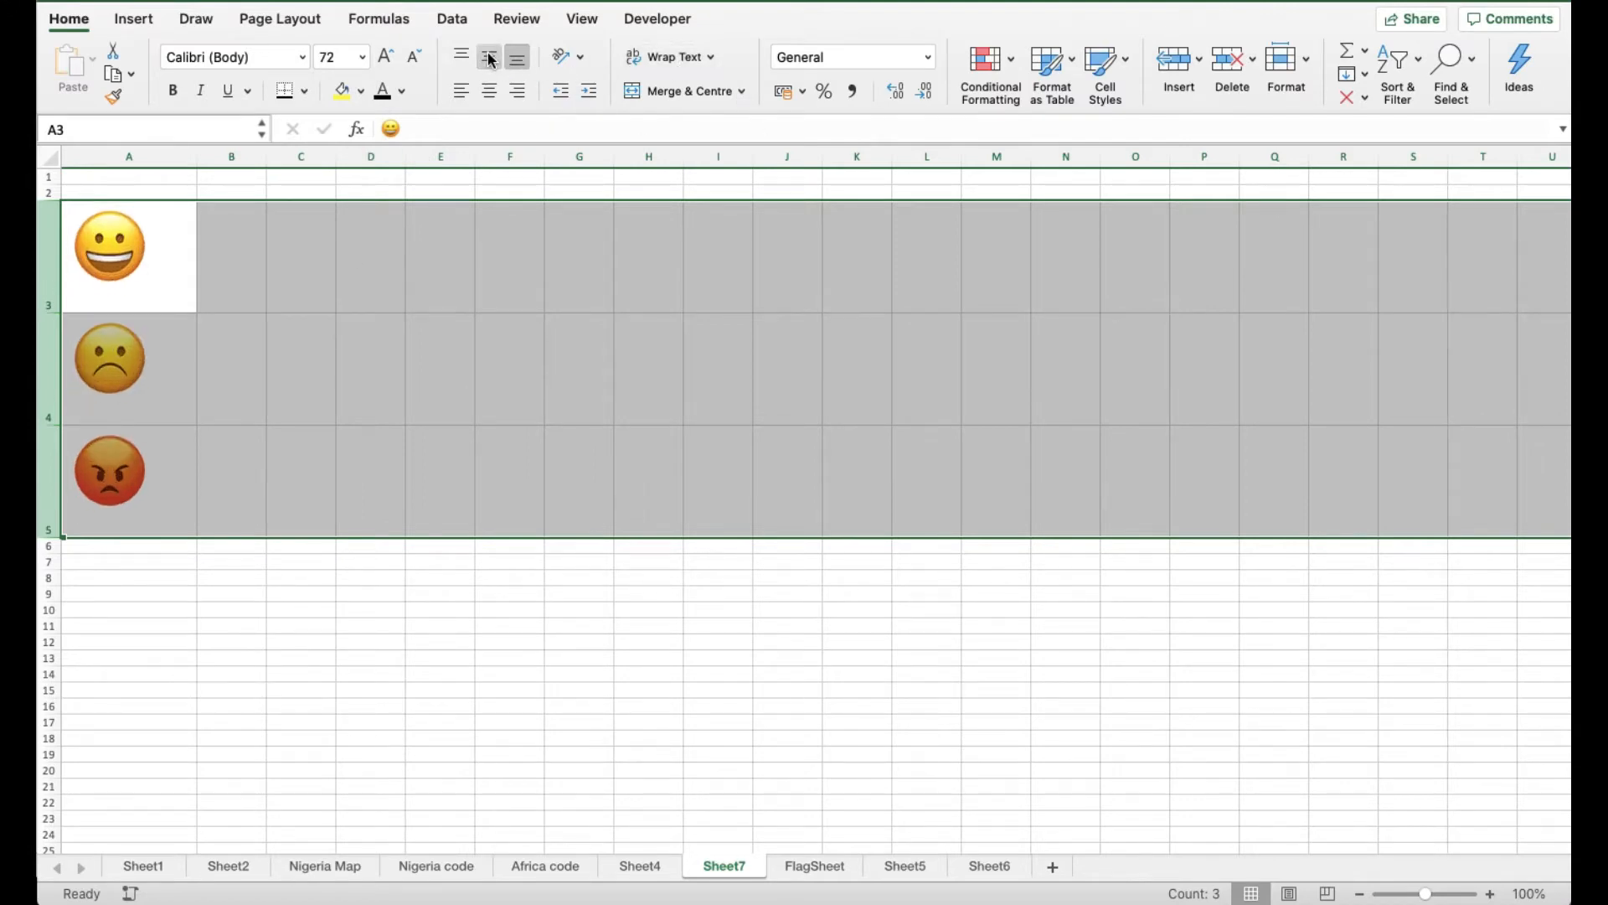
click(493, 99)
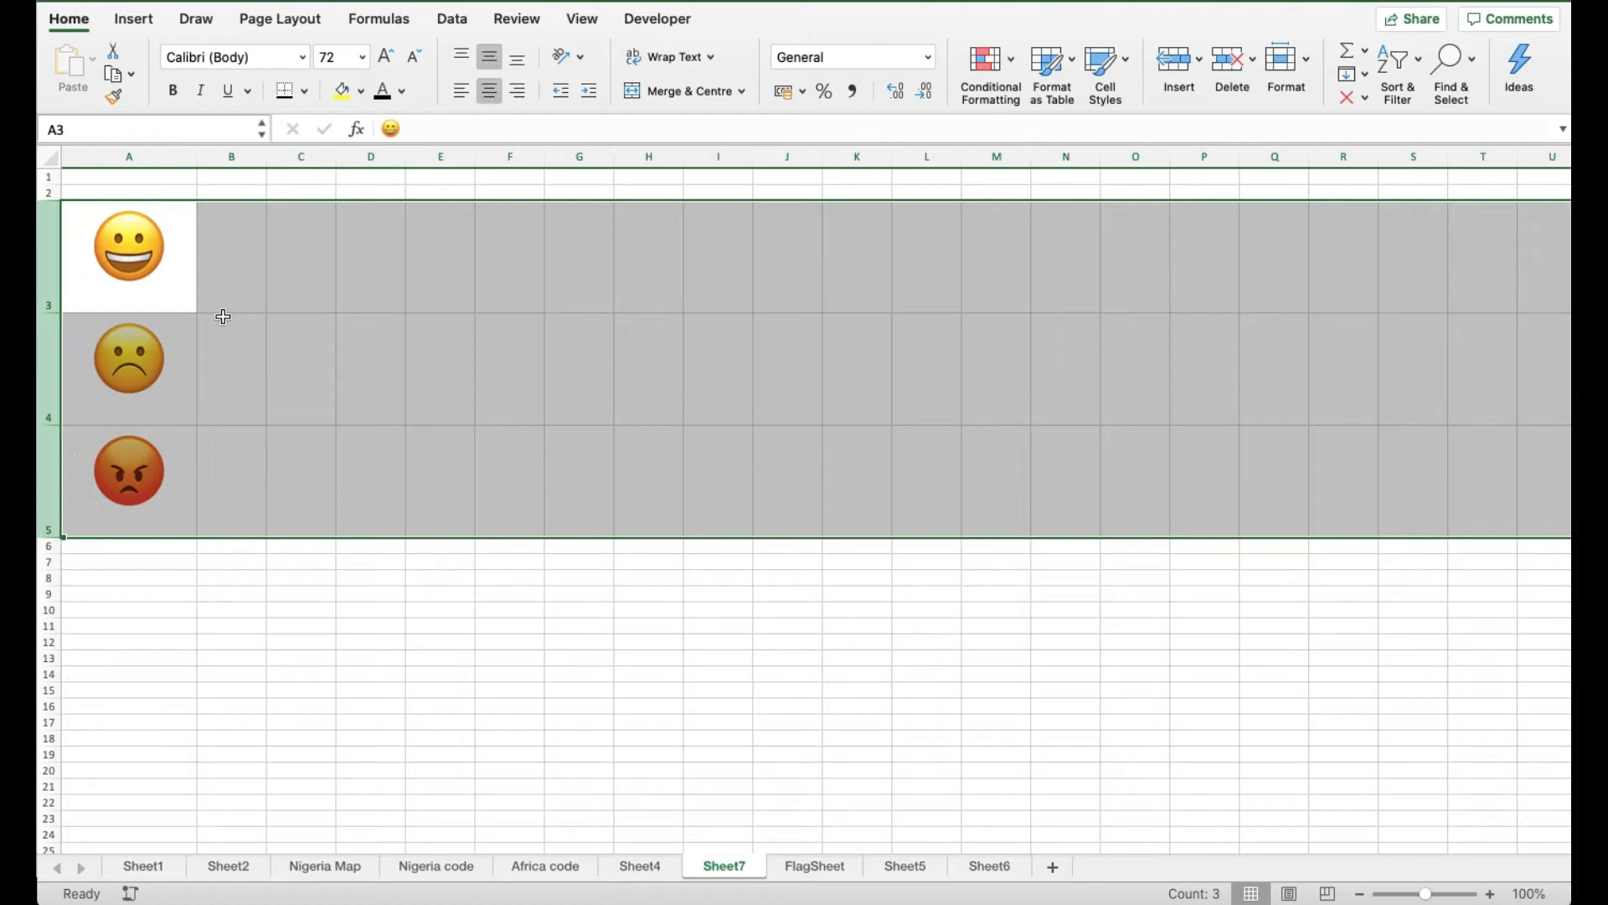
click(254, 286)
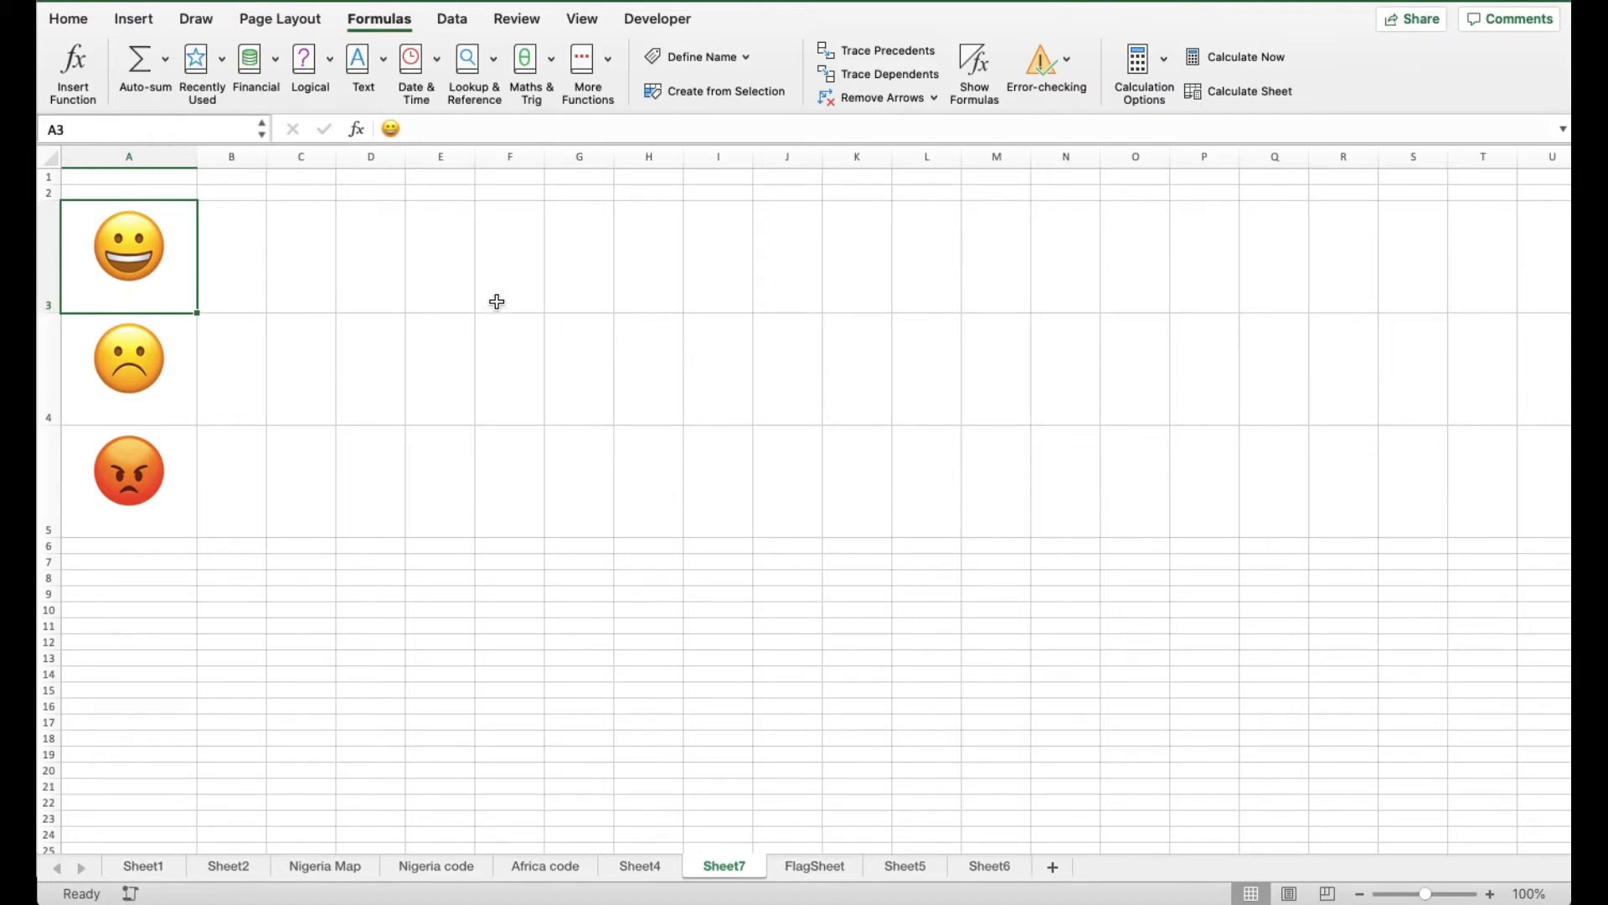
Name cell A3 'Happy' using the Name Box
click(240, 282)
key(Left)
click(79, 132)
text(Happy)
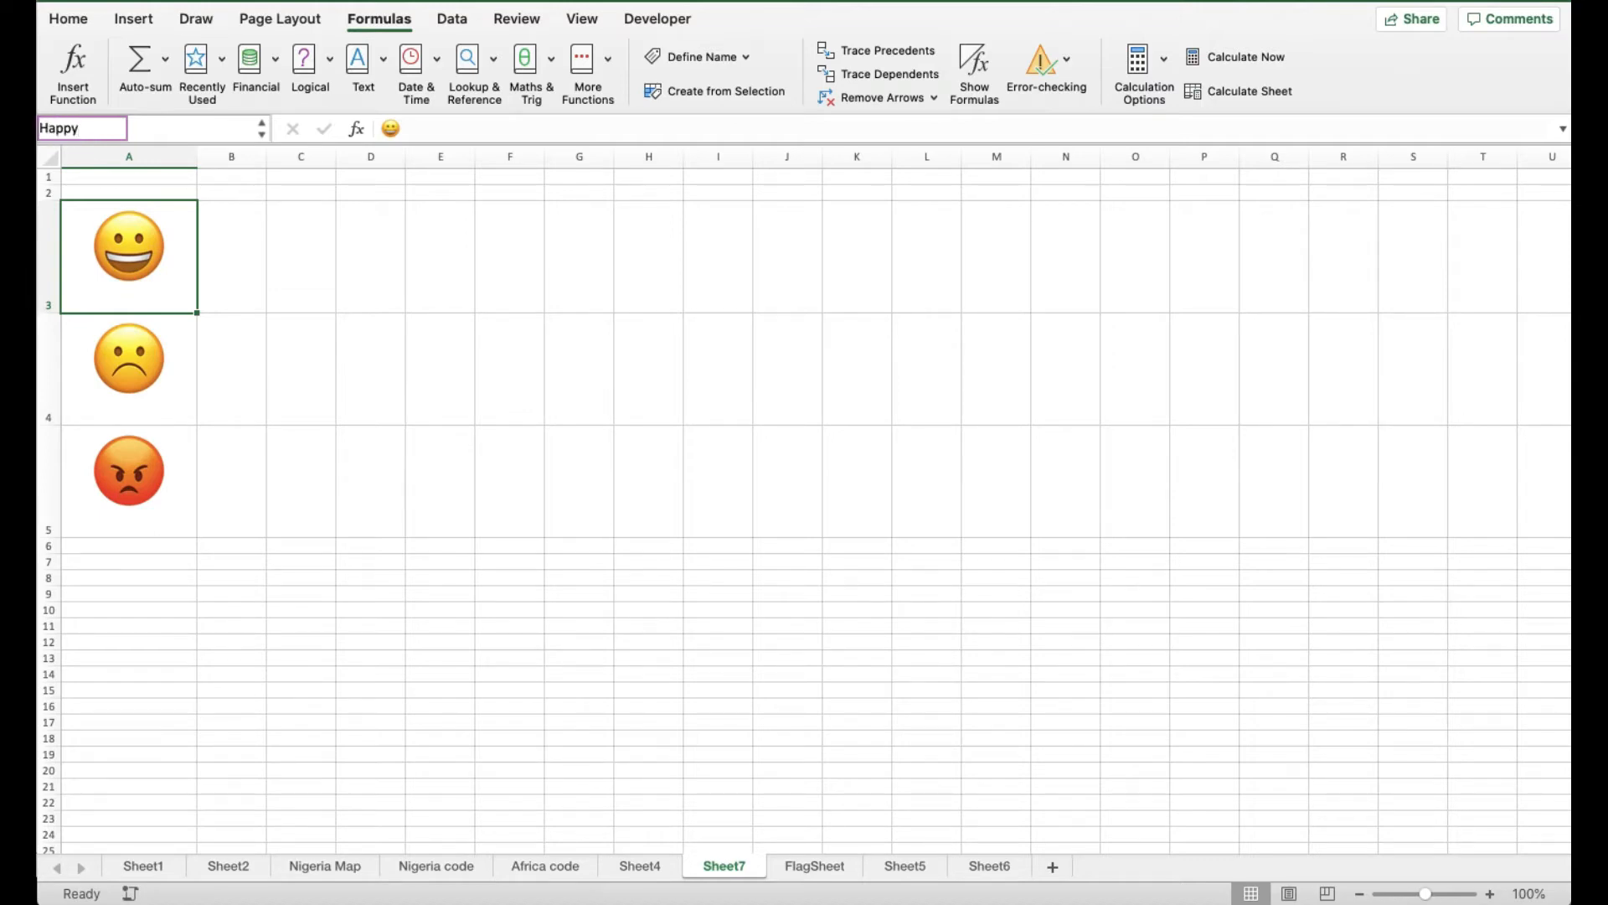
key(Return)
key(Down)
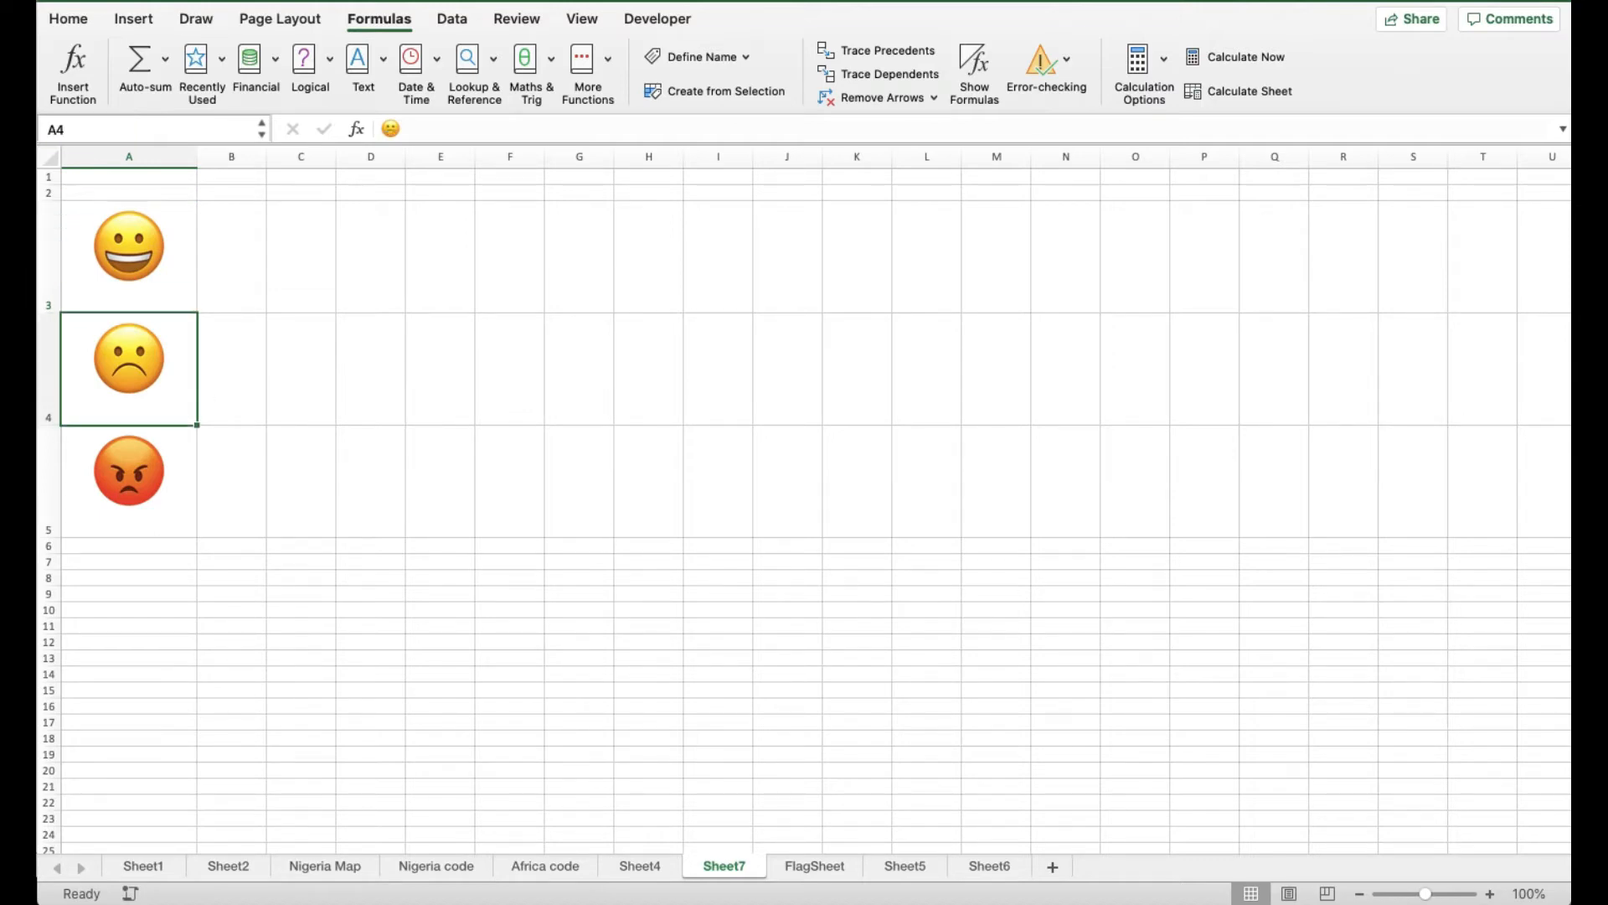
Name cell A4 'Sad' and cell A5 'Angry', then return to the Happy cell
click(127, 128)
text(S)
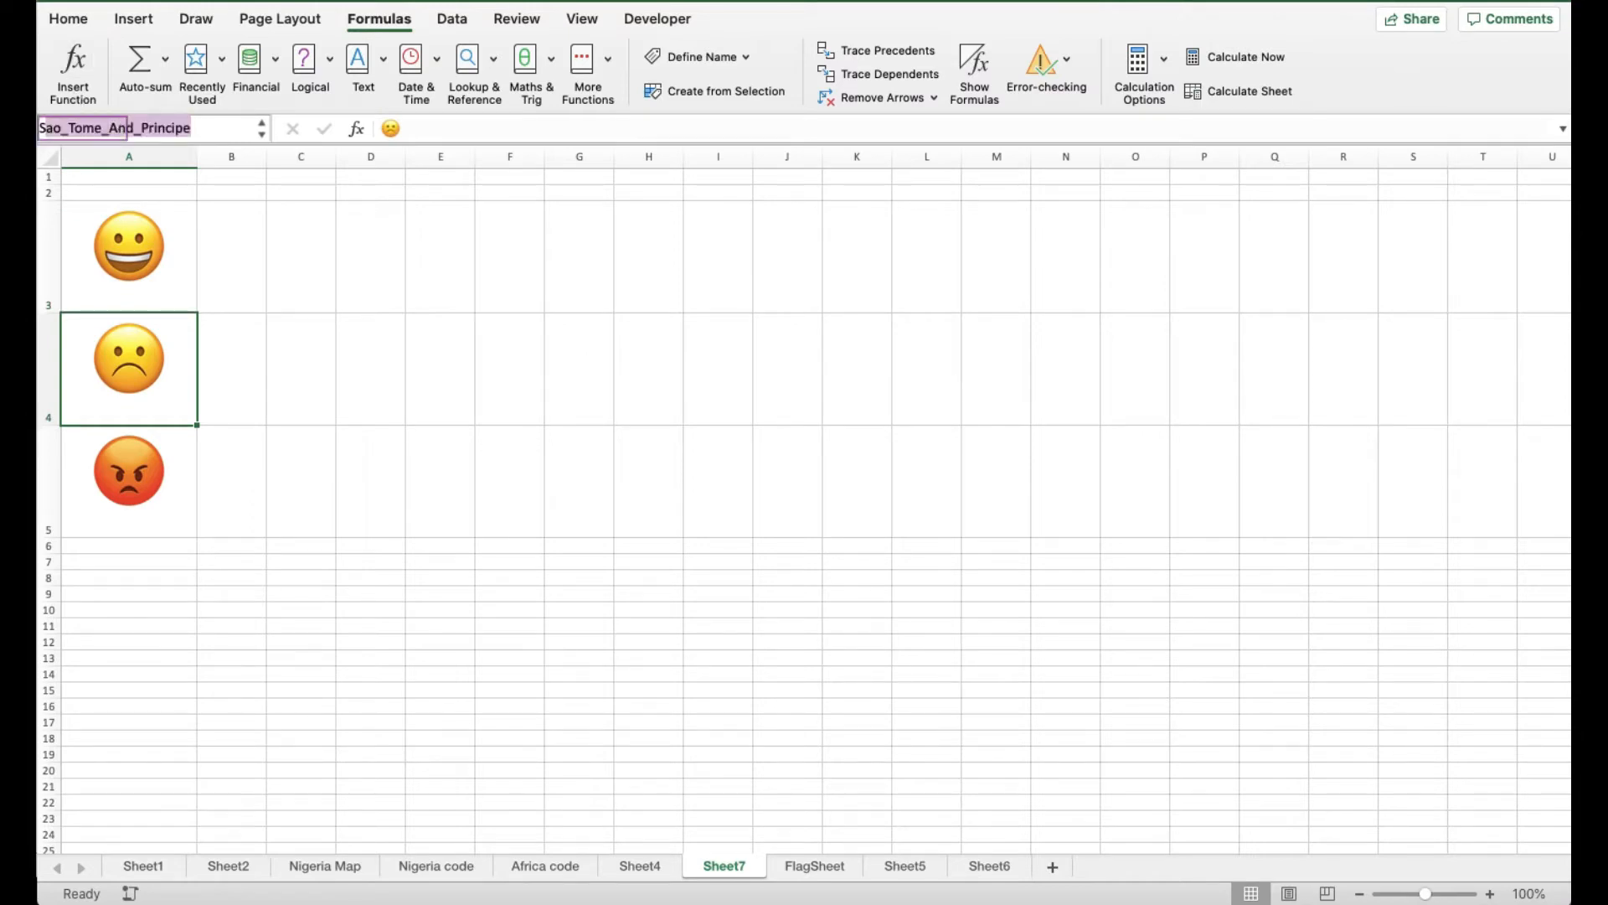
text(ad)
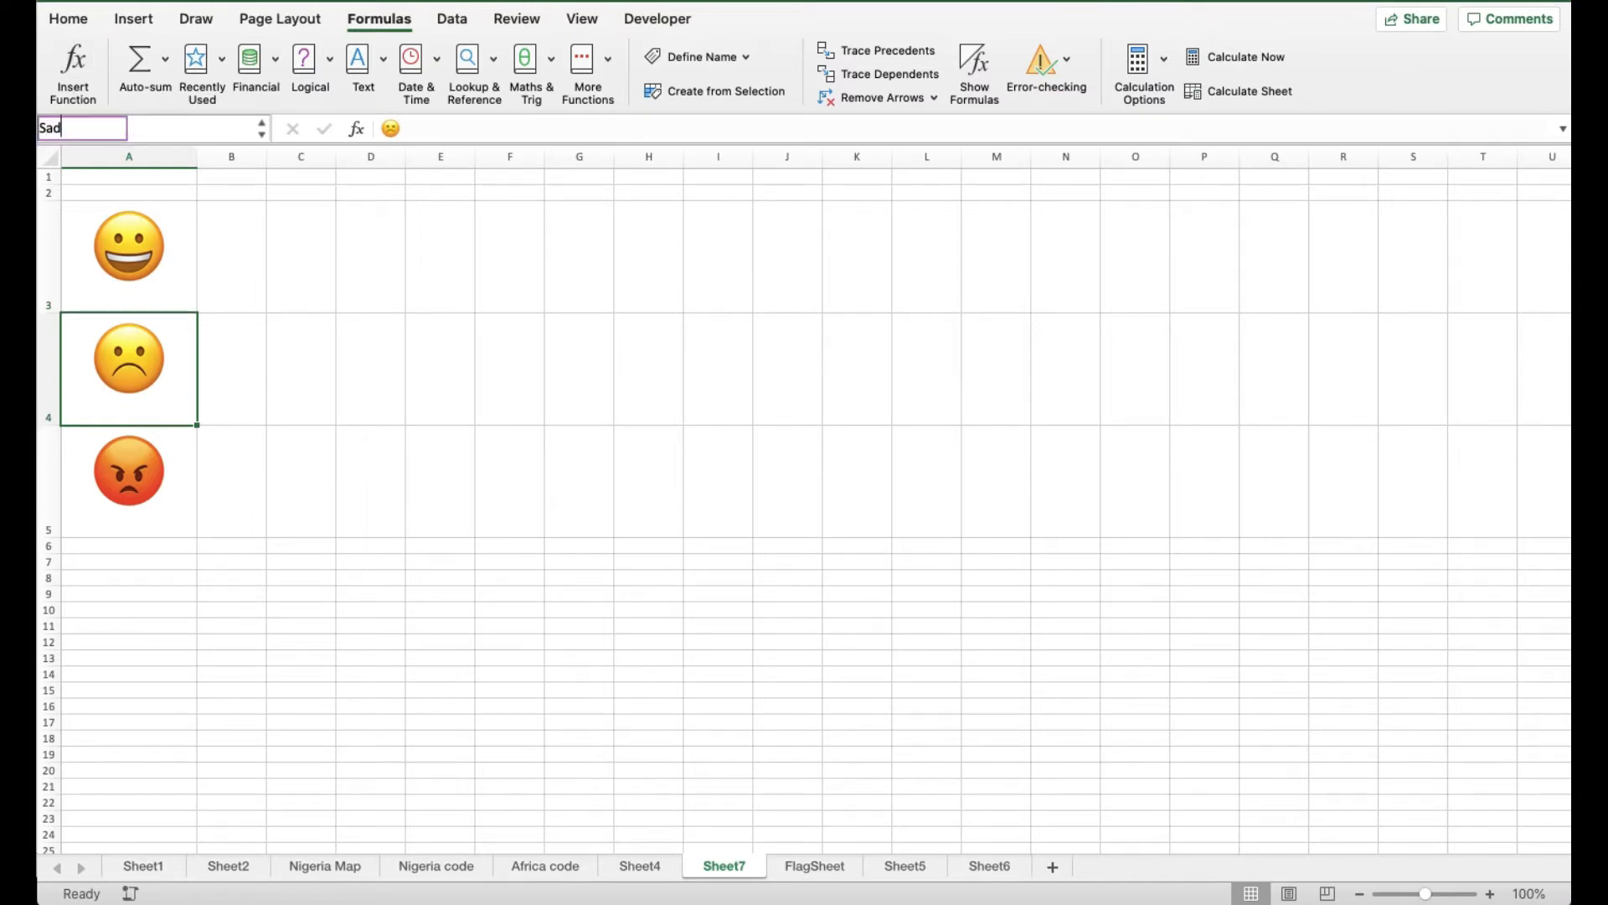
key(Return)
key(Down)
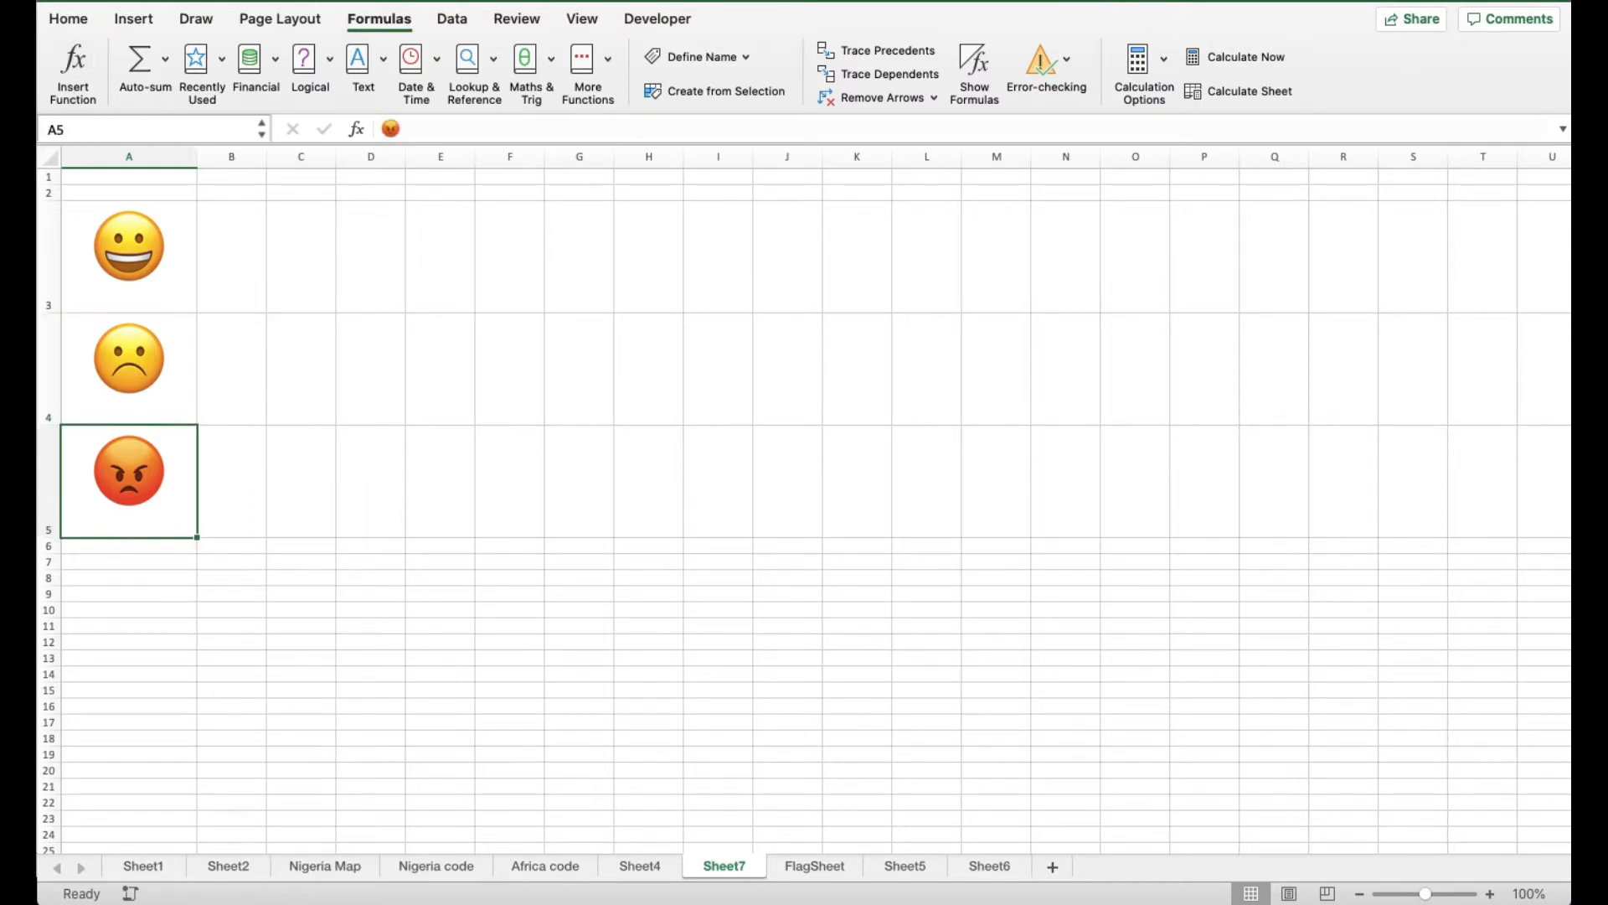
click(81, 130)
key(BackSpace)
text(Angry)
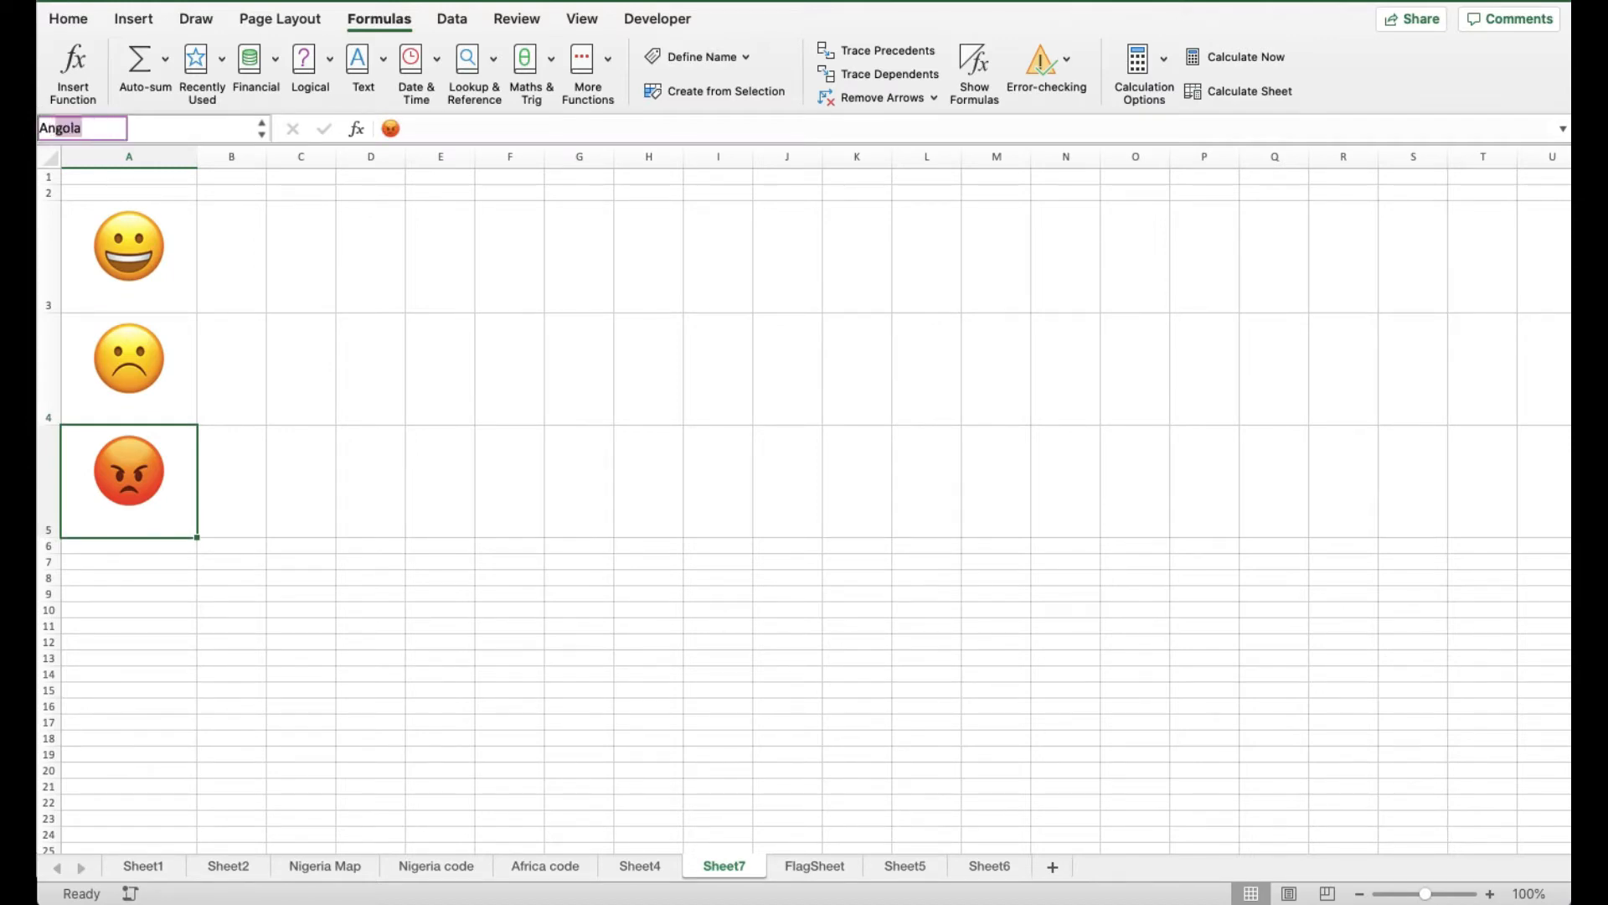
key(Return)
key(Up)
key(Up)
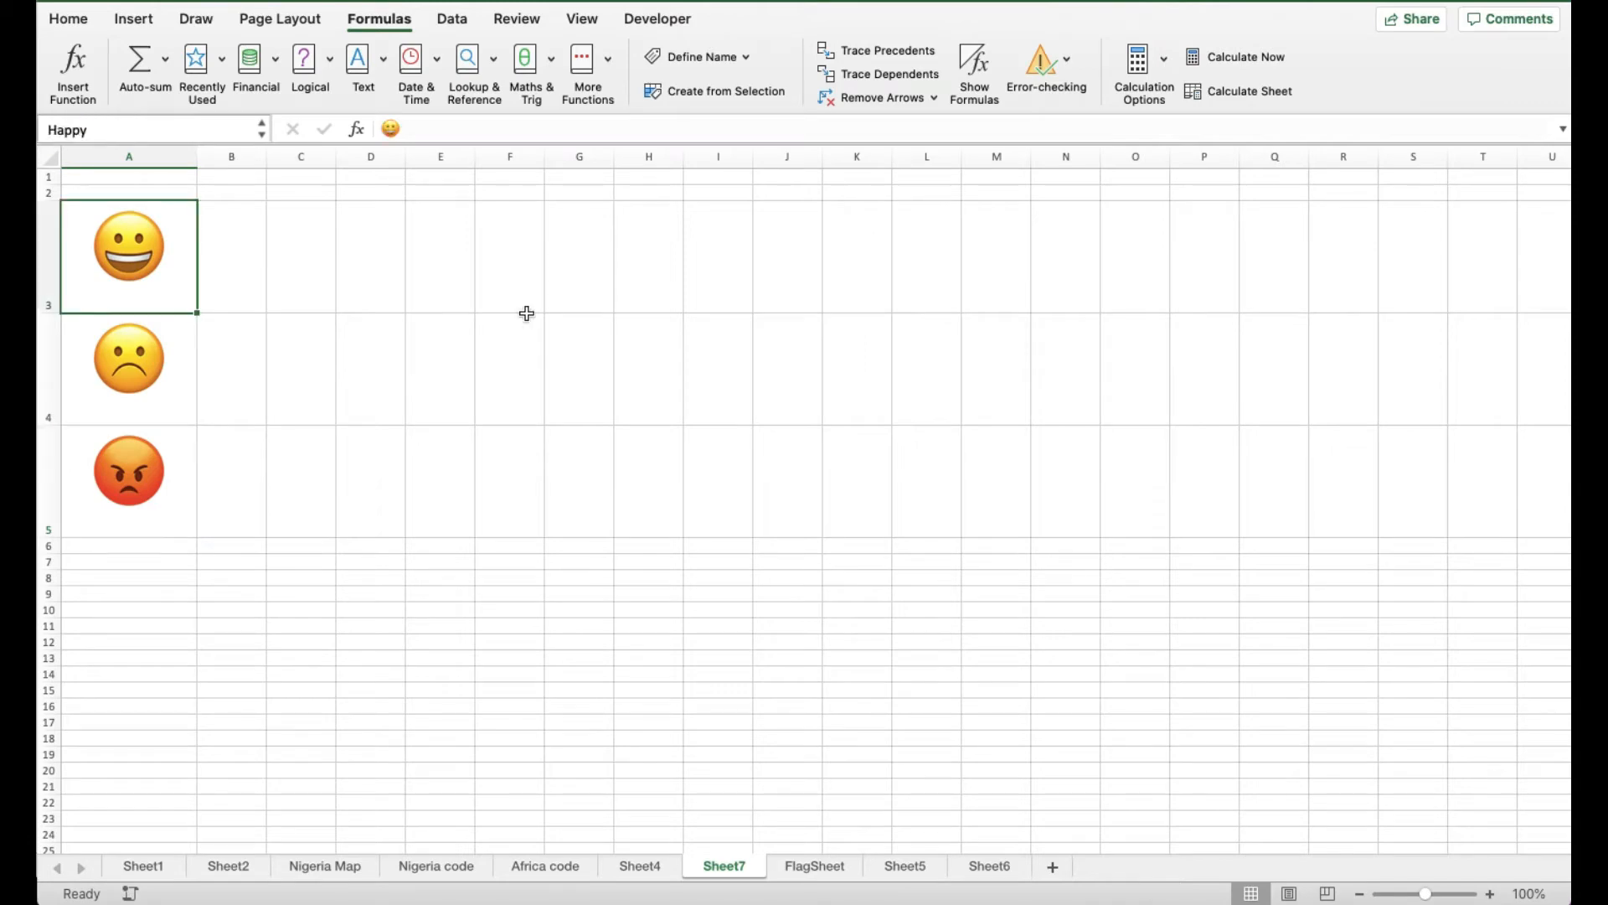
Hide the sheet gridlines and select the range D2:U21
click(580, 20)
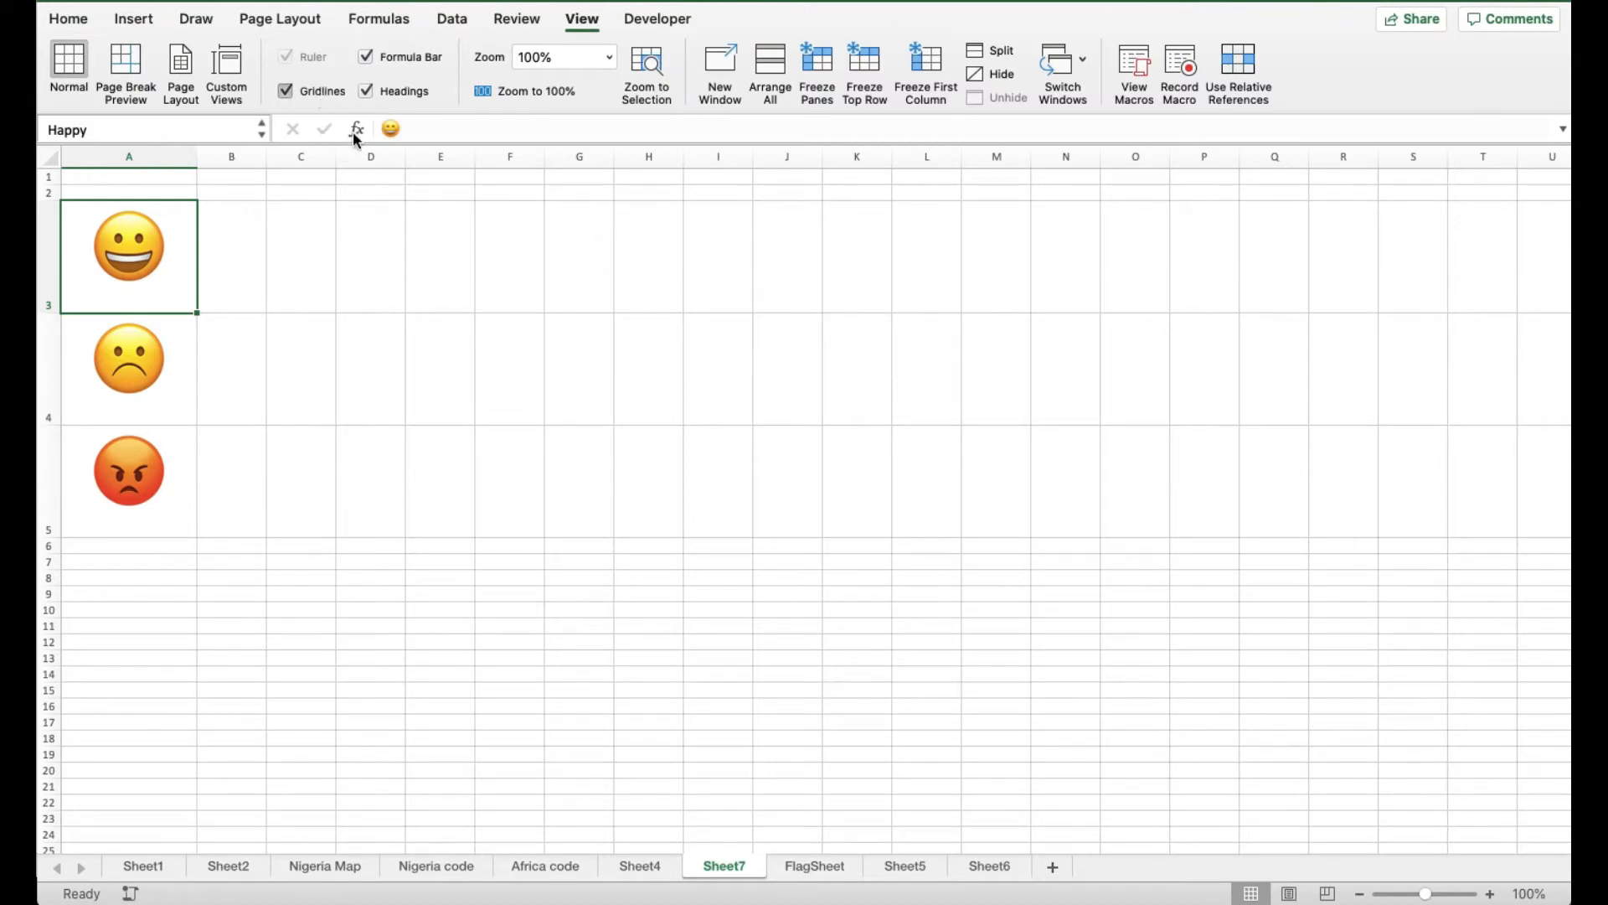
click(284, 90)
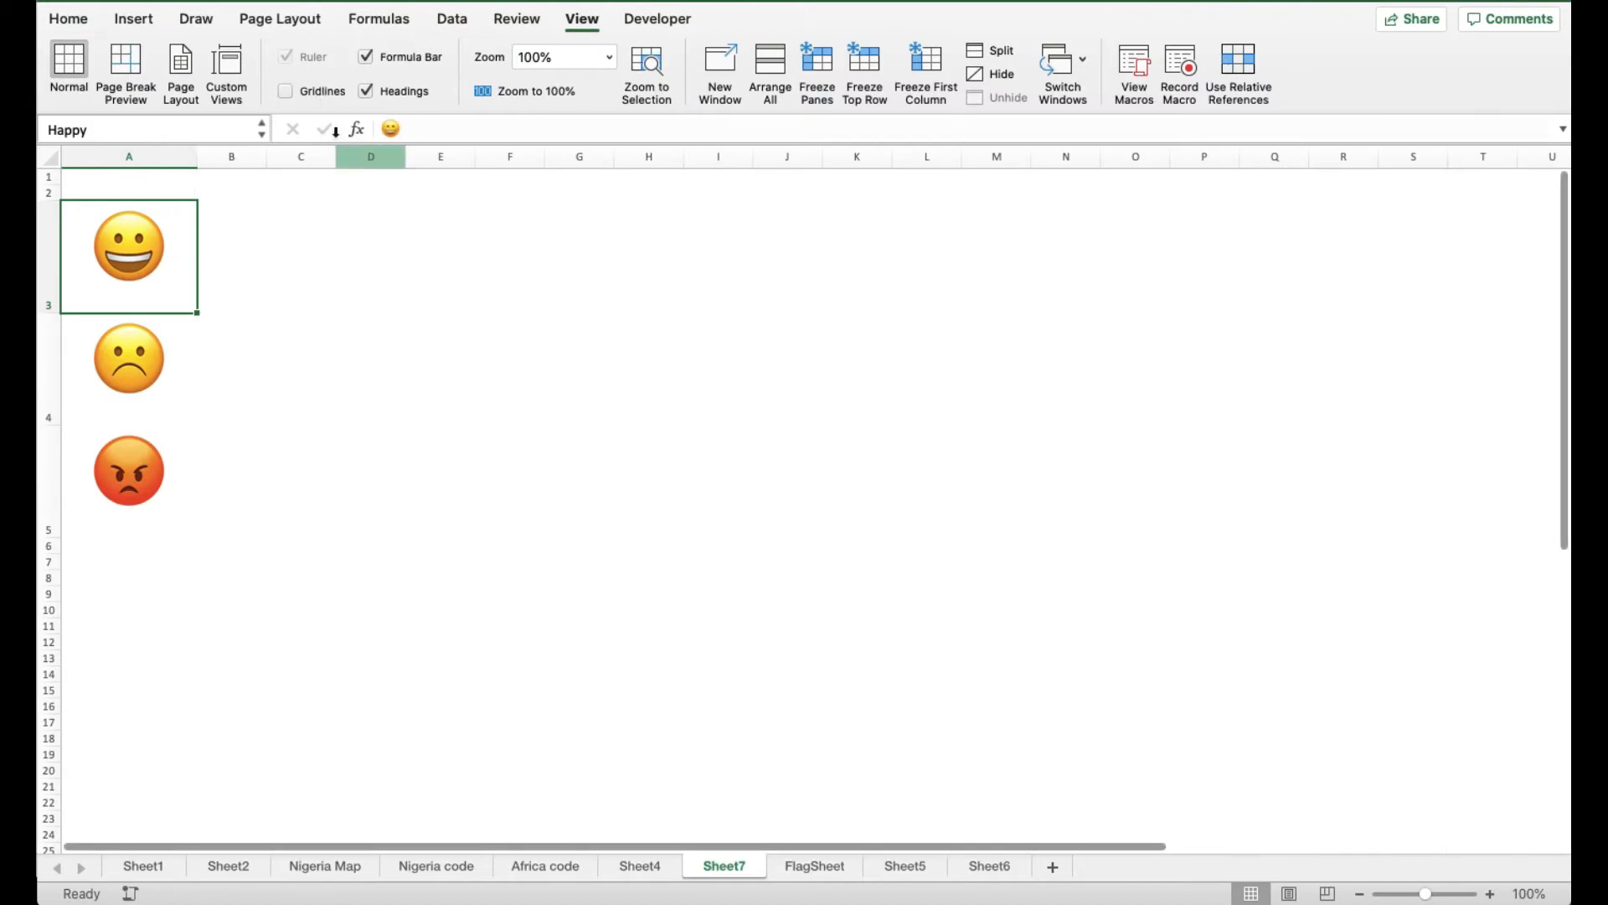
click(368, 196)
drag(368, 199, 1540, 829)
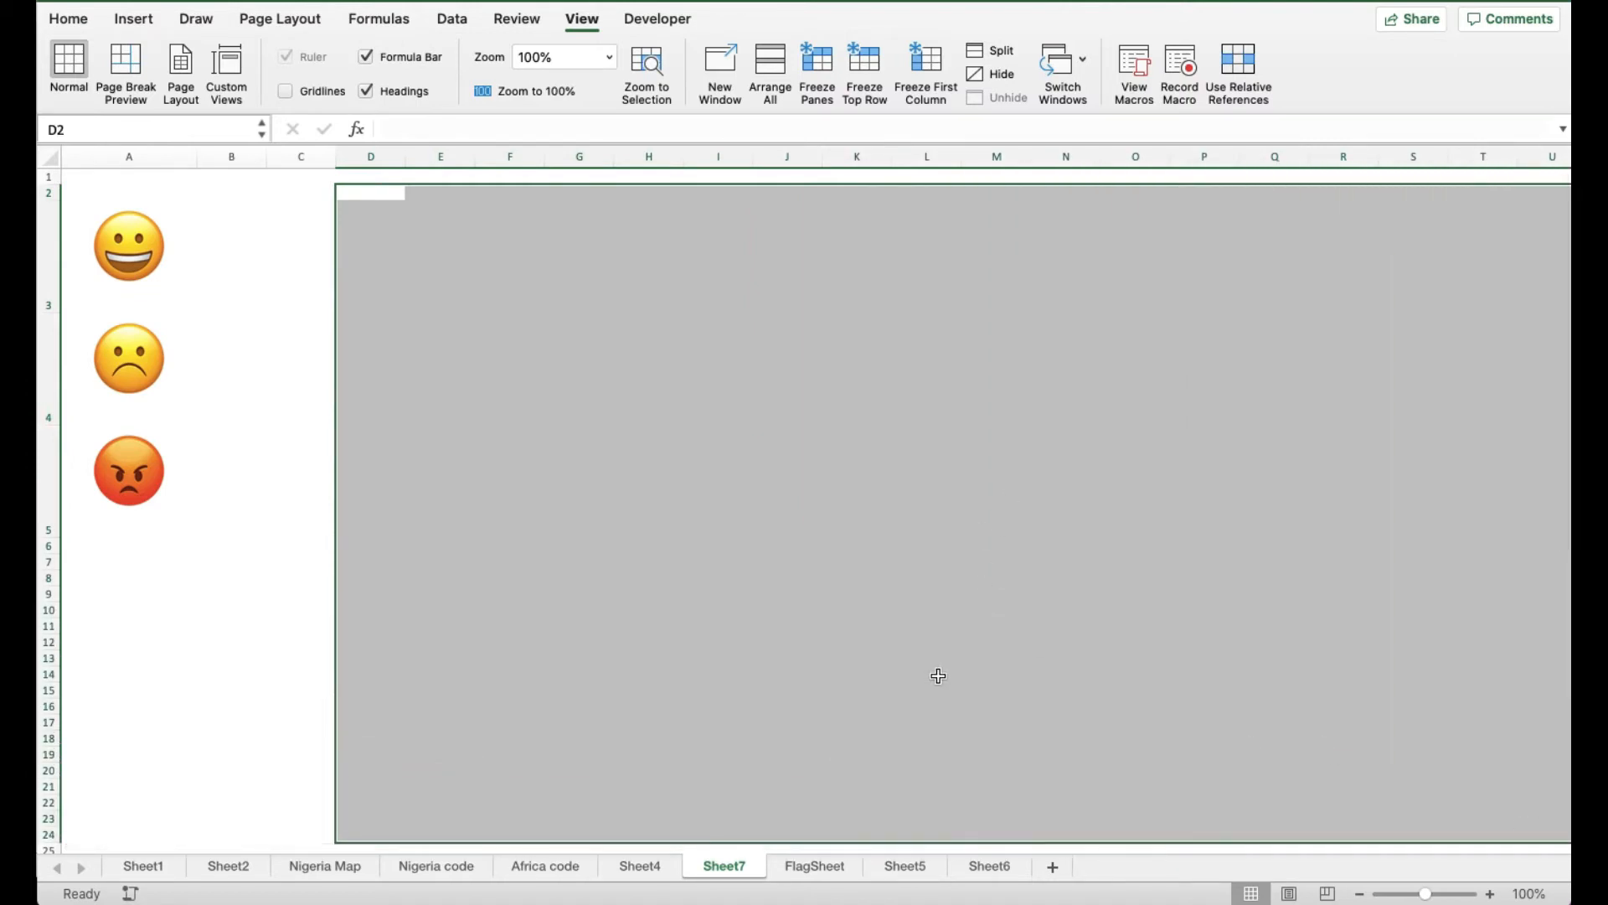
key(shift+Up)
key(shift+Up)
key(shift+Up)
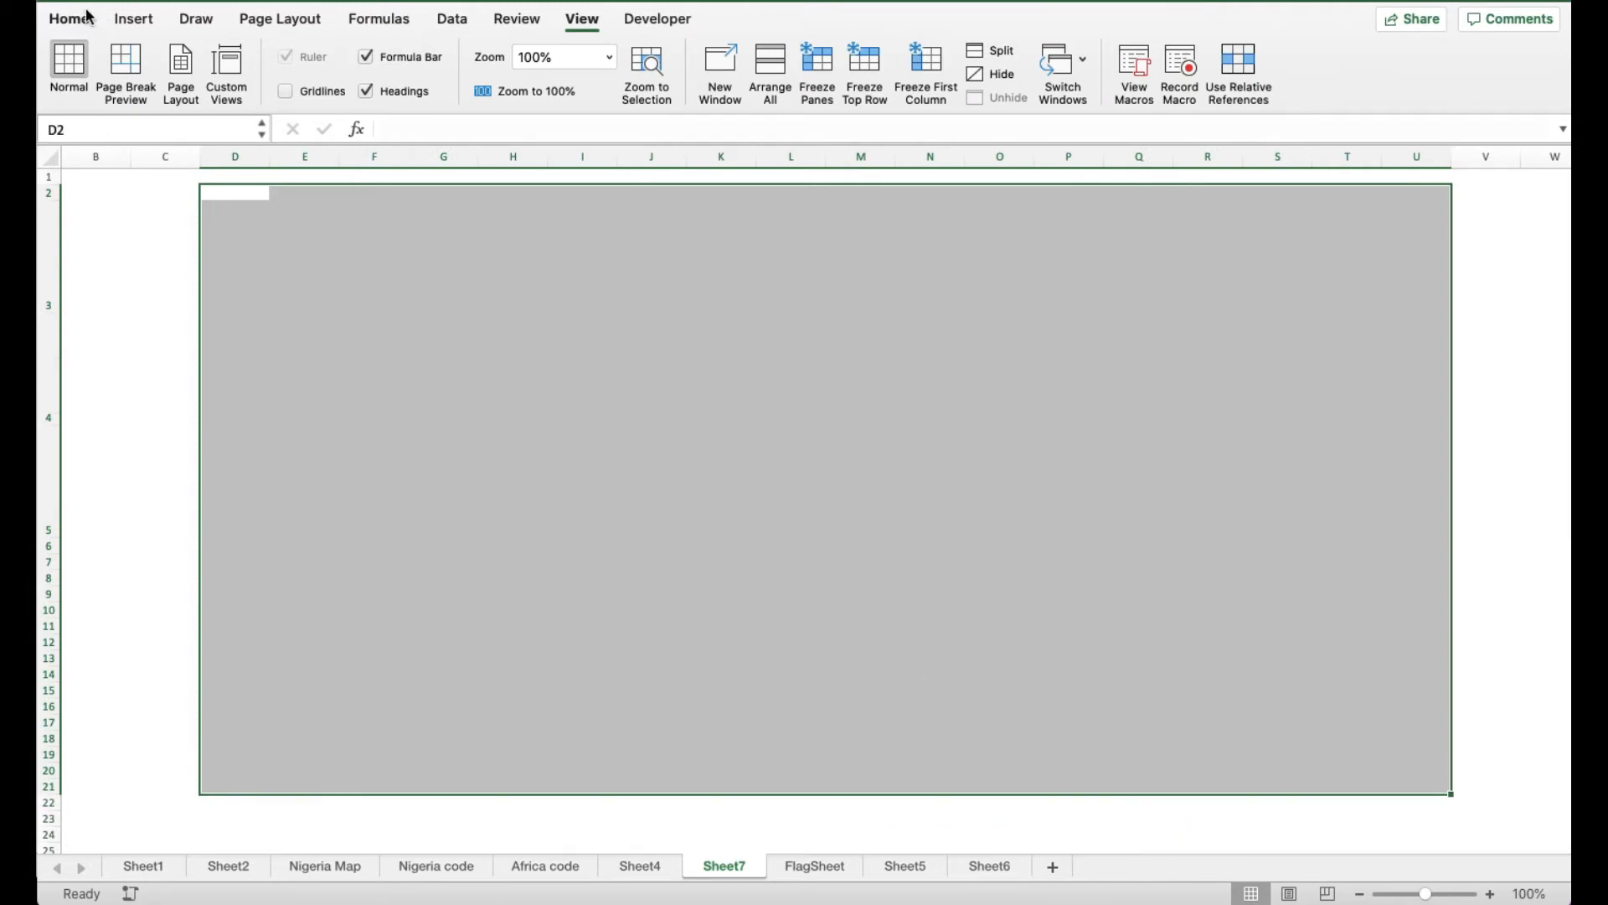
Outline D2:U21 with an outside border, then select cell E3
click(76, 20)
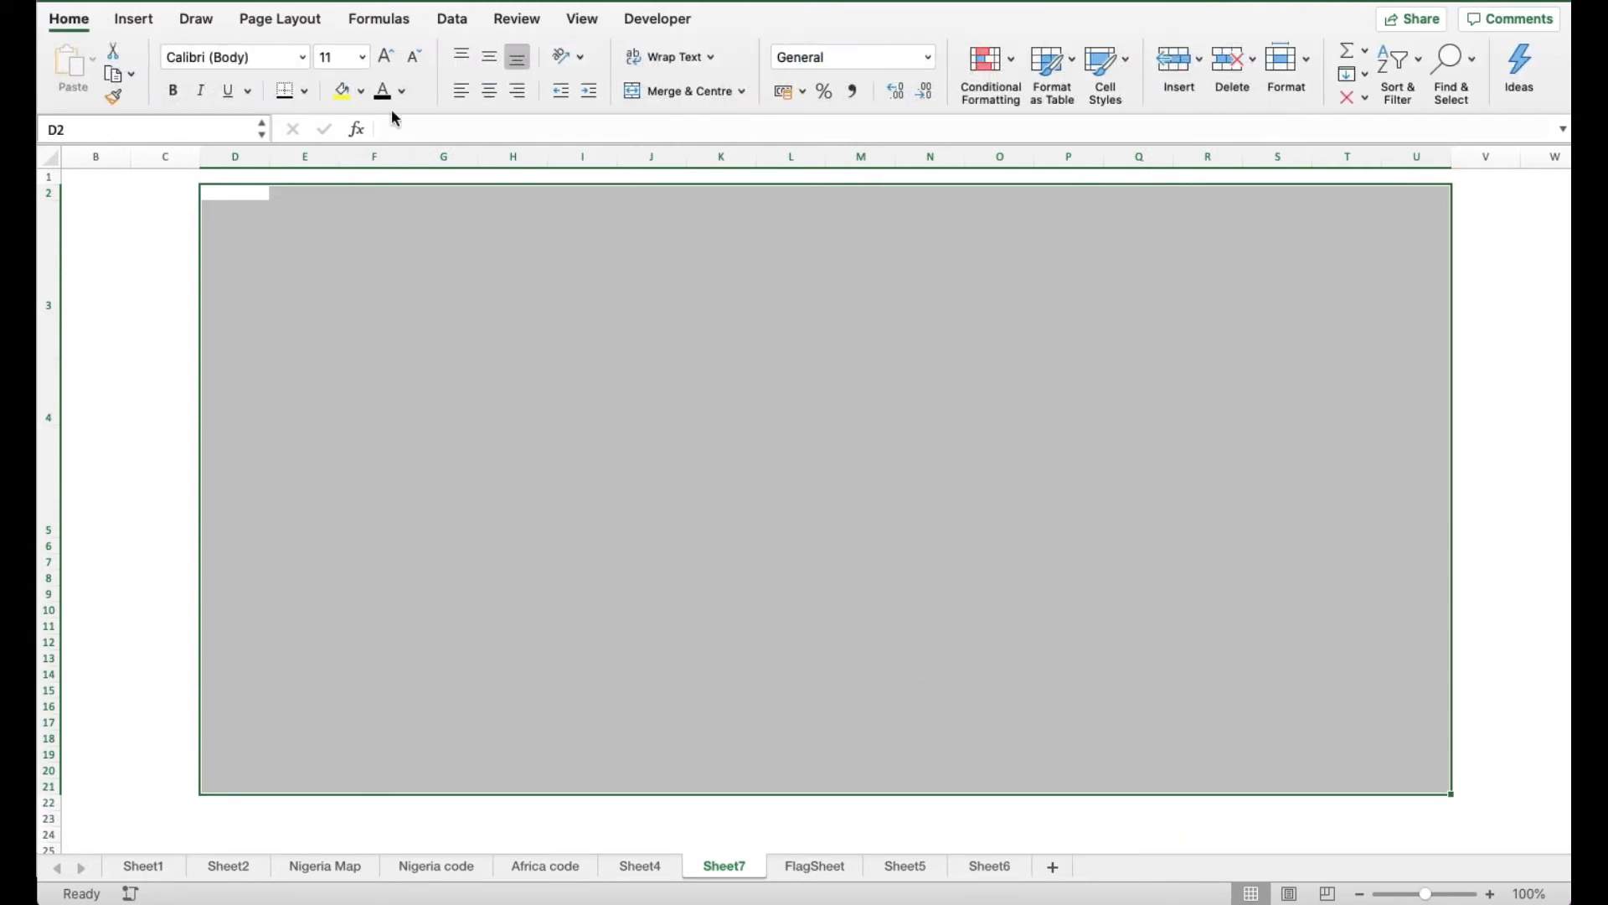
click(305, 92)
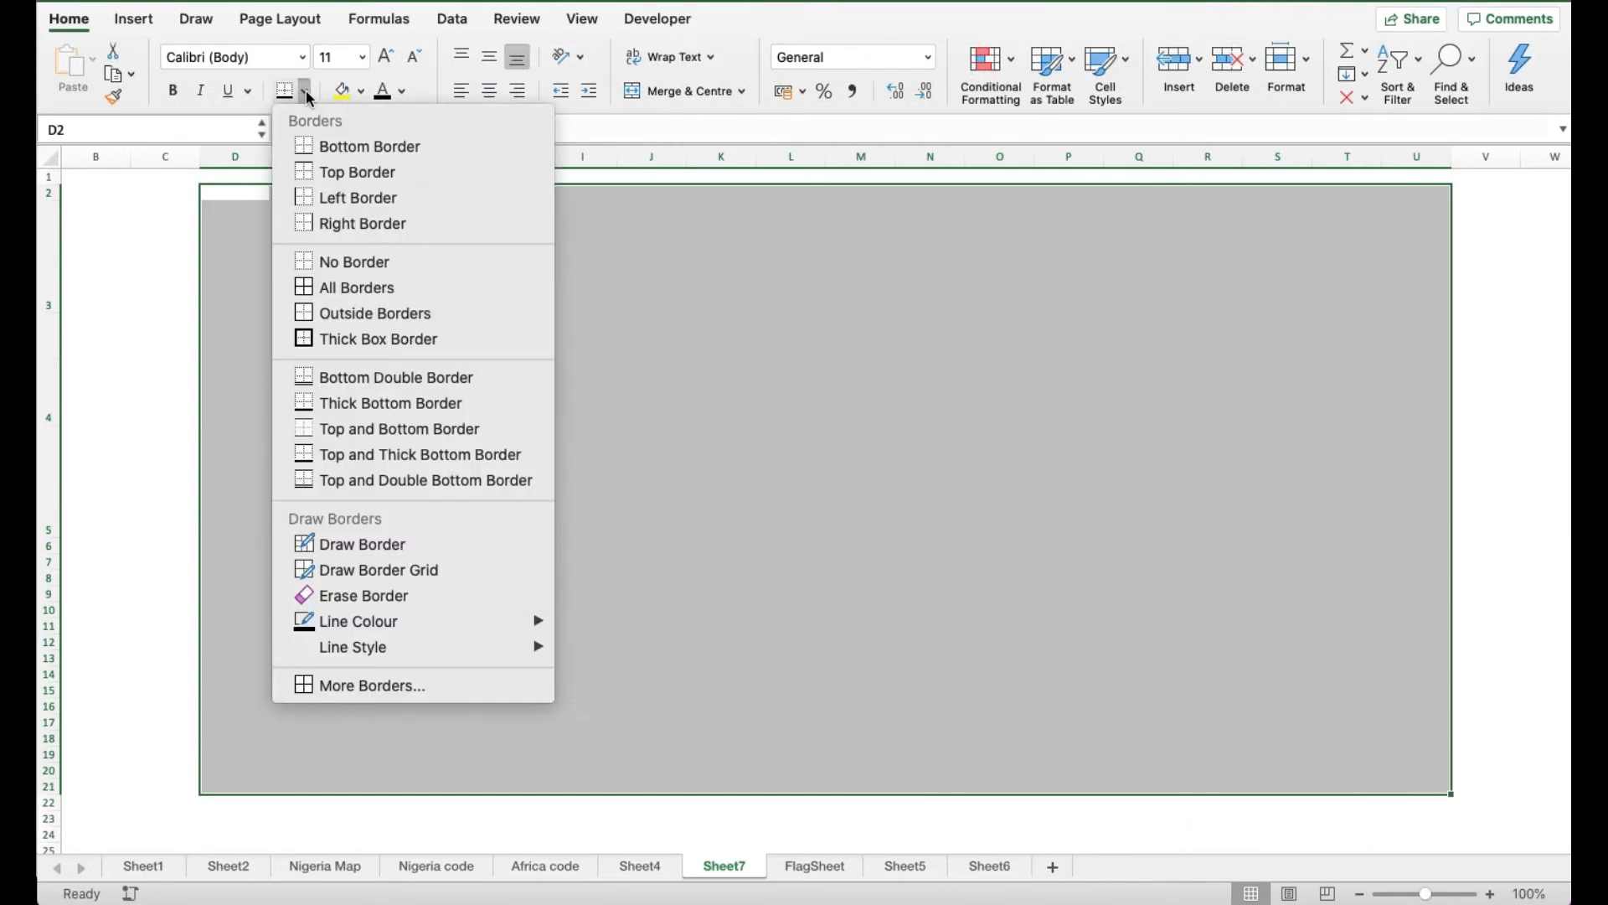
click(372, 317)
click(653, 369)
click(330, 266)
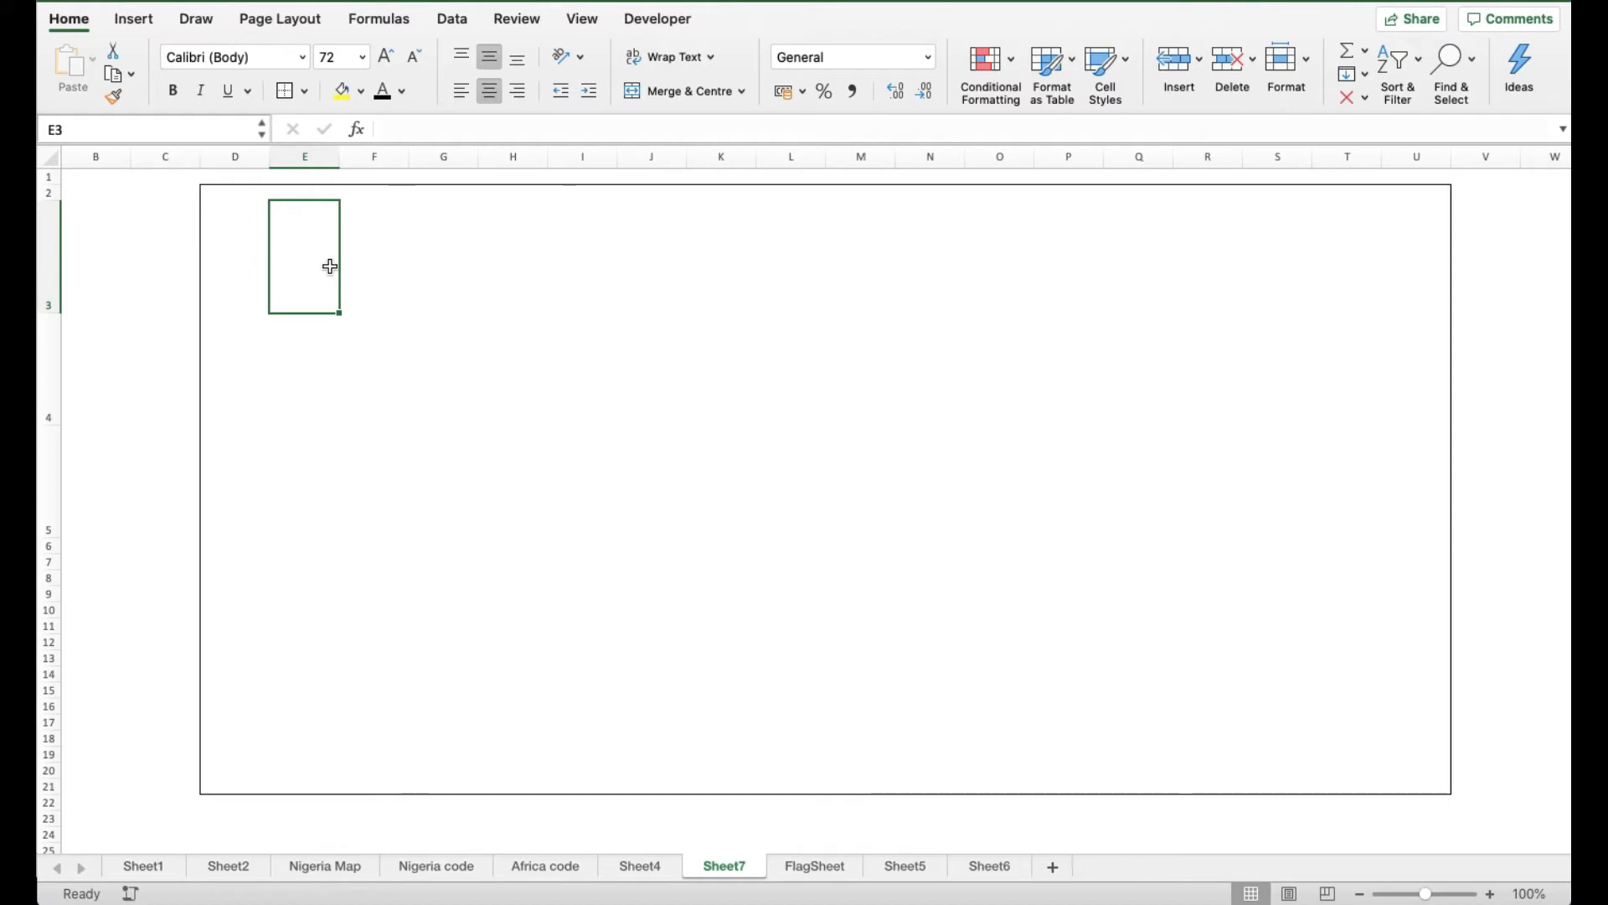
Enter the heading 'How are you feeling today?' in cell E3
text(How )
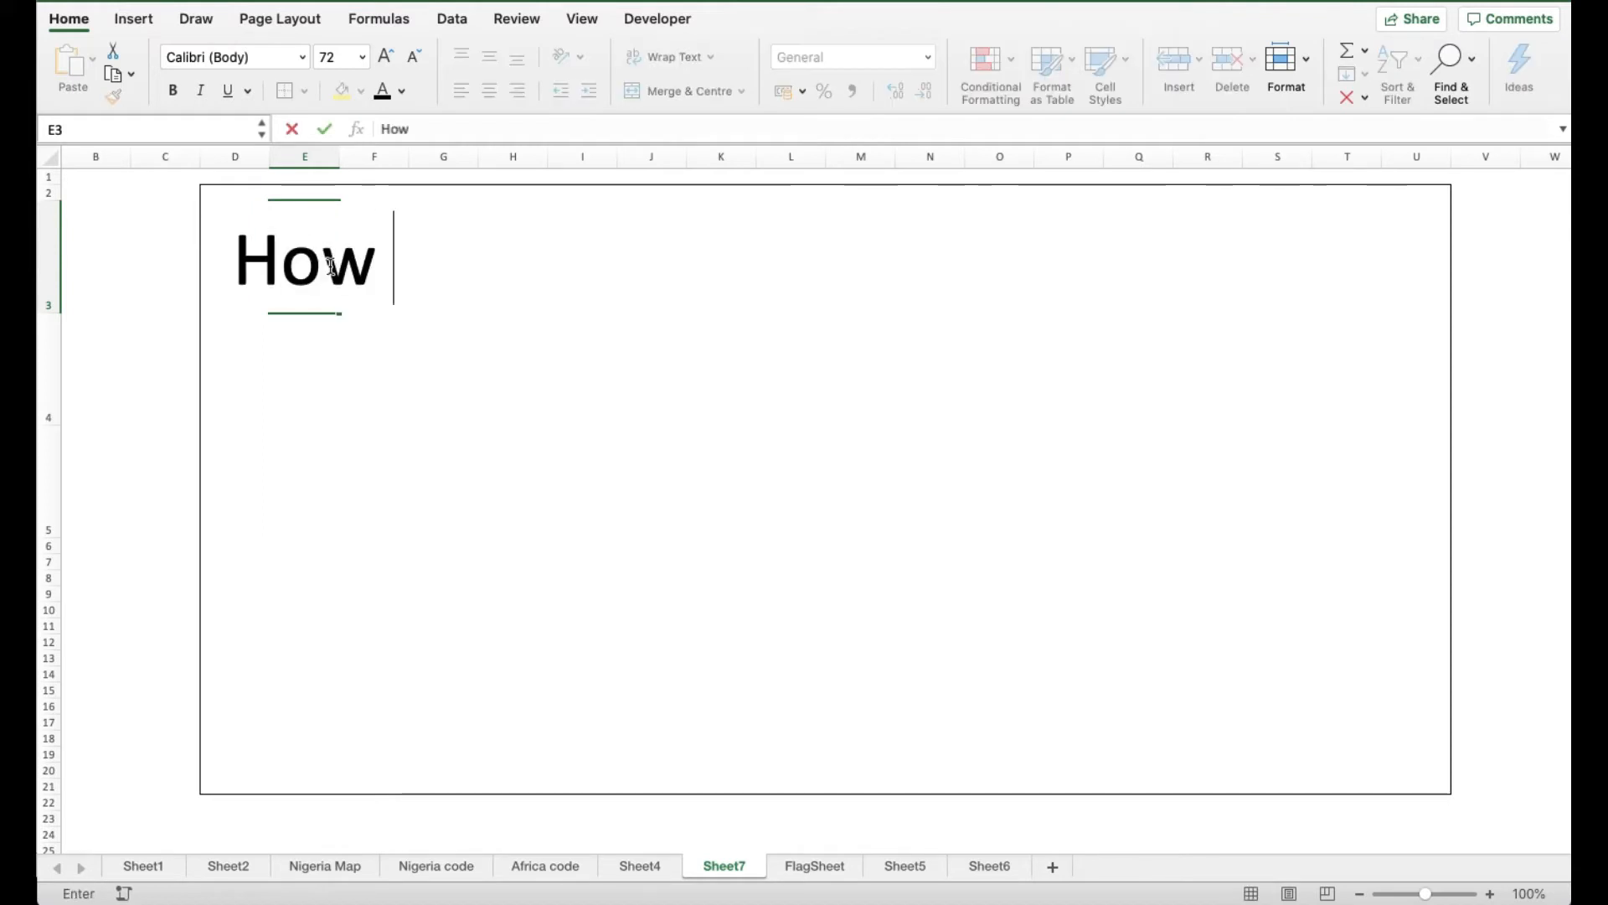
text(are you)
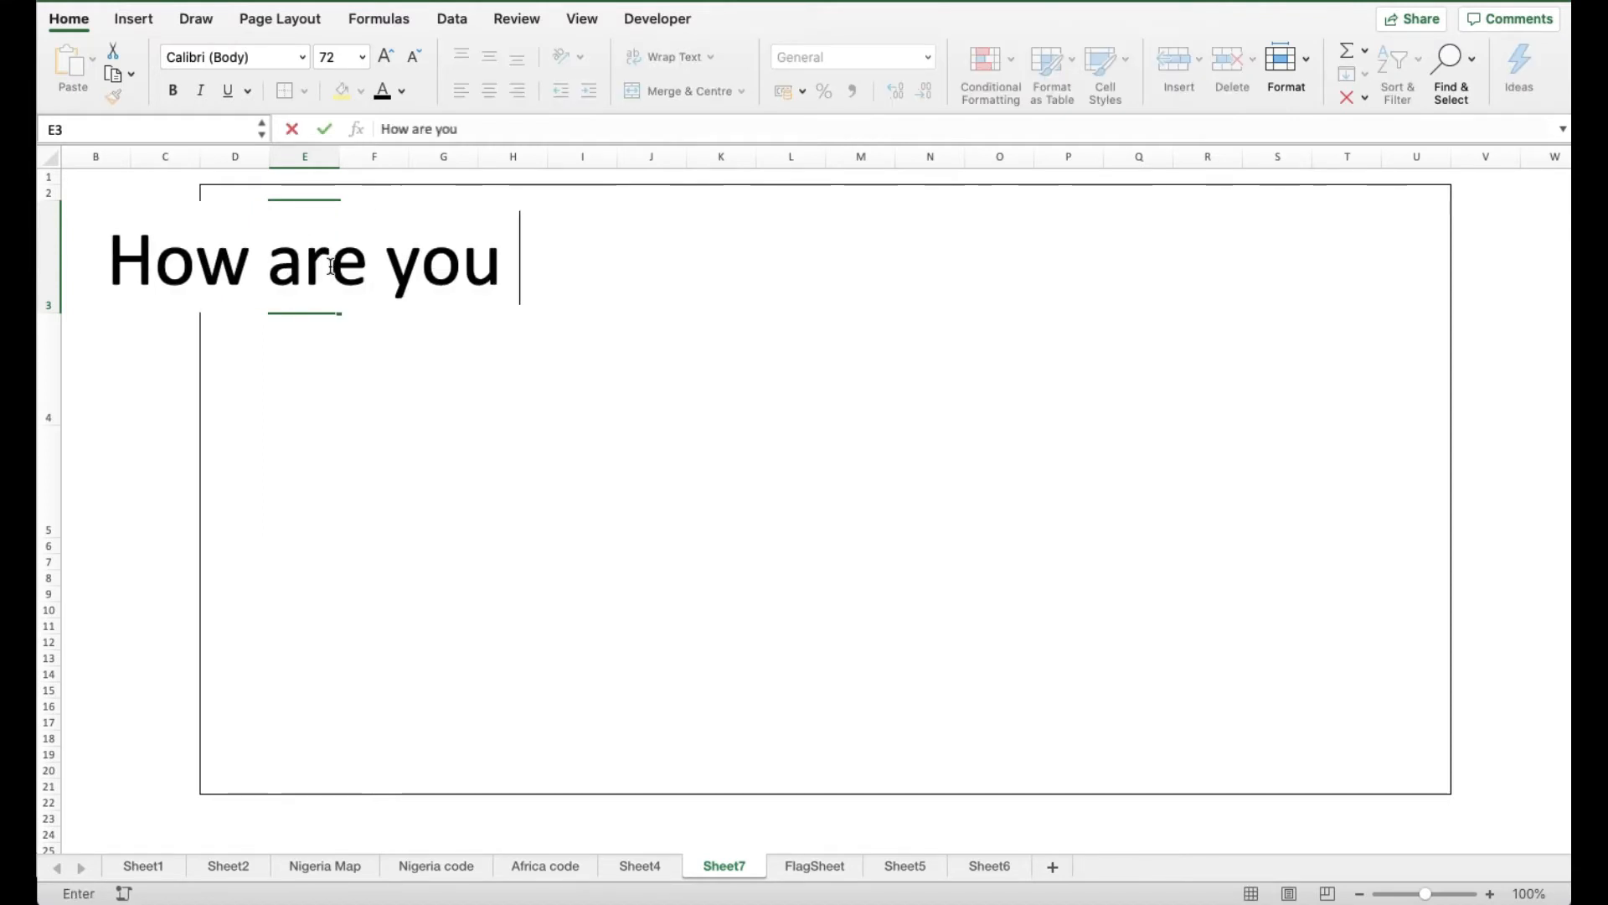
text( feeling tod)
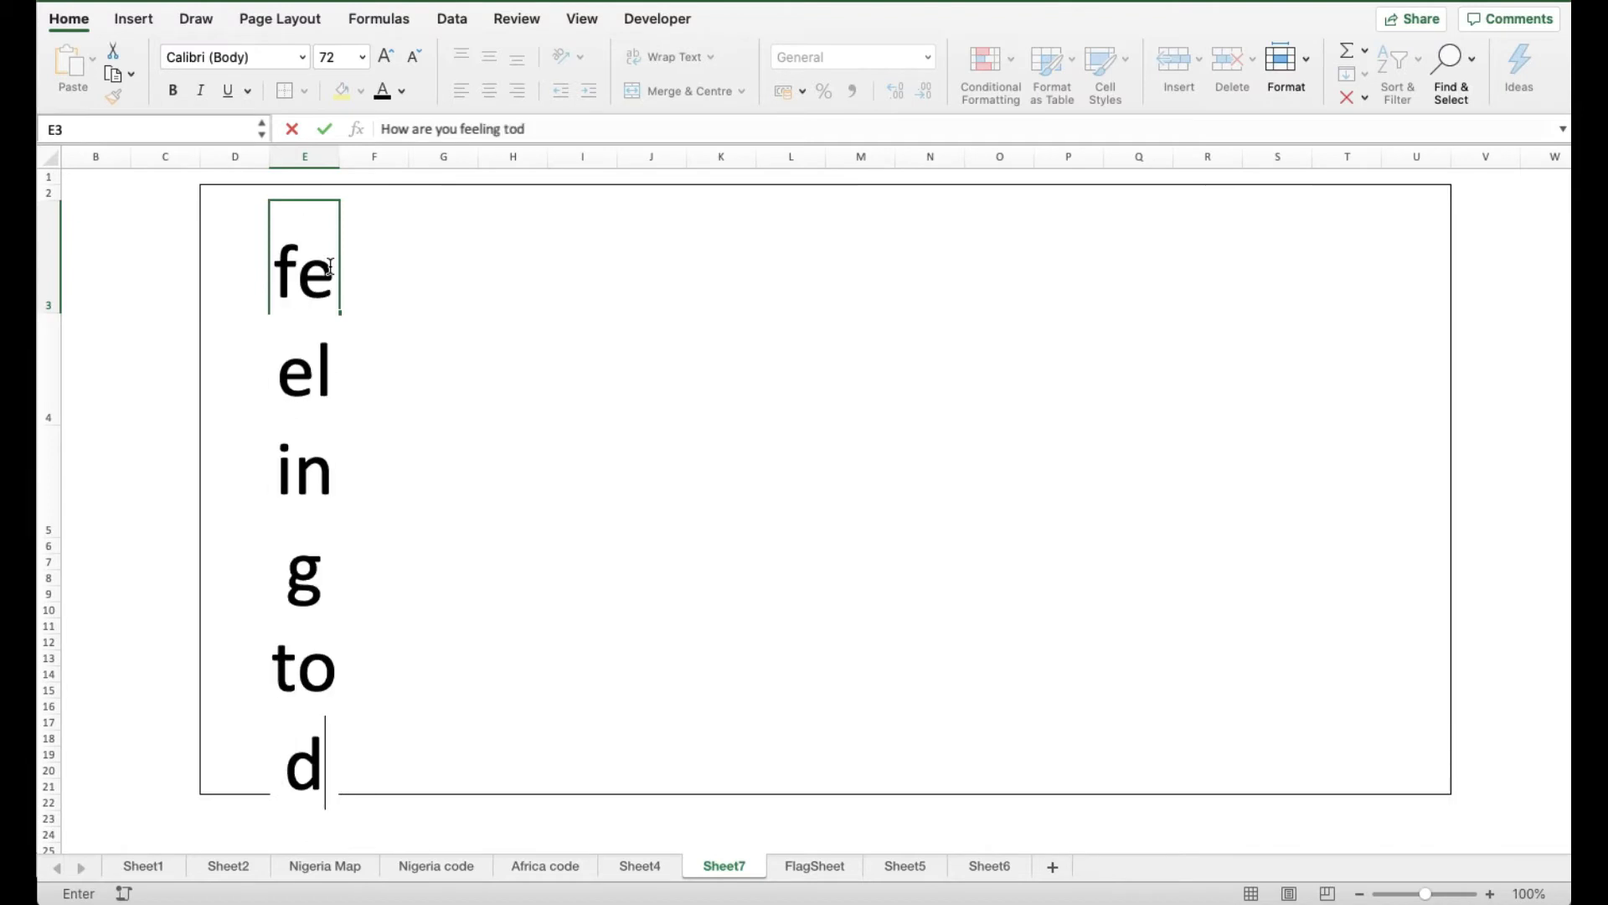
text(ay?)
key(Return)
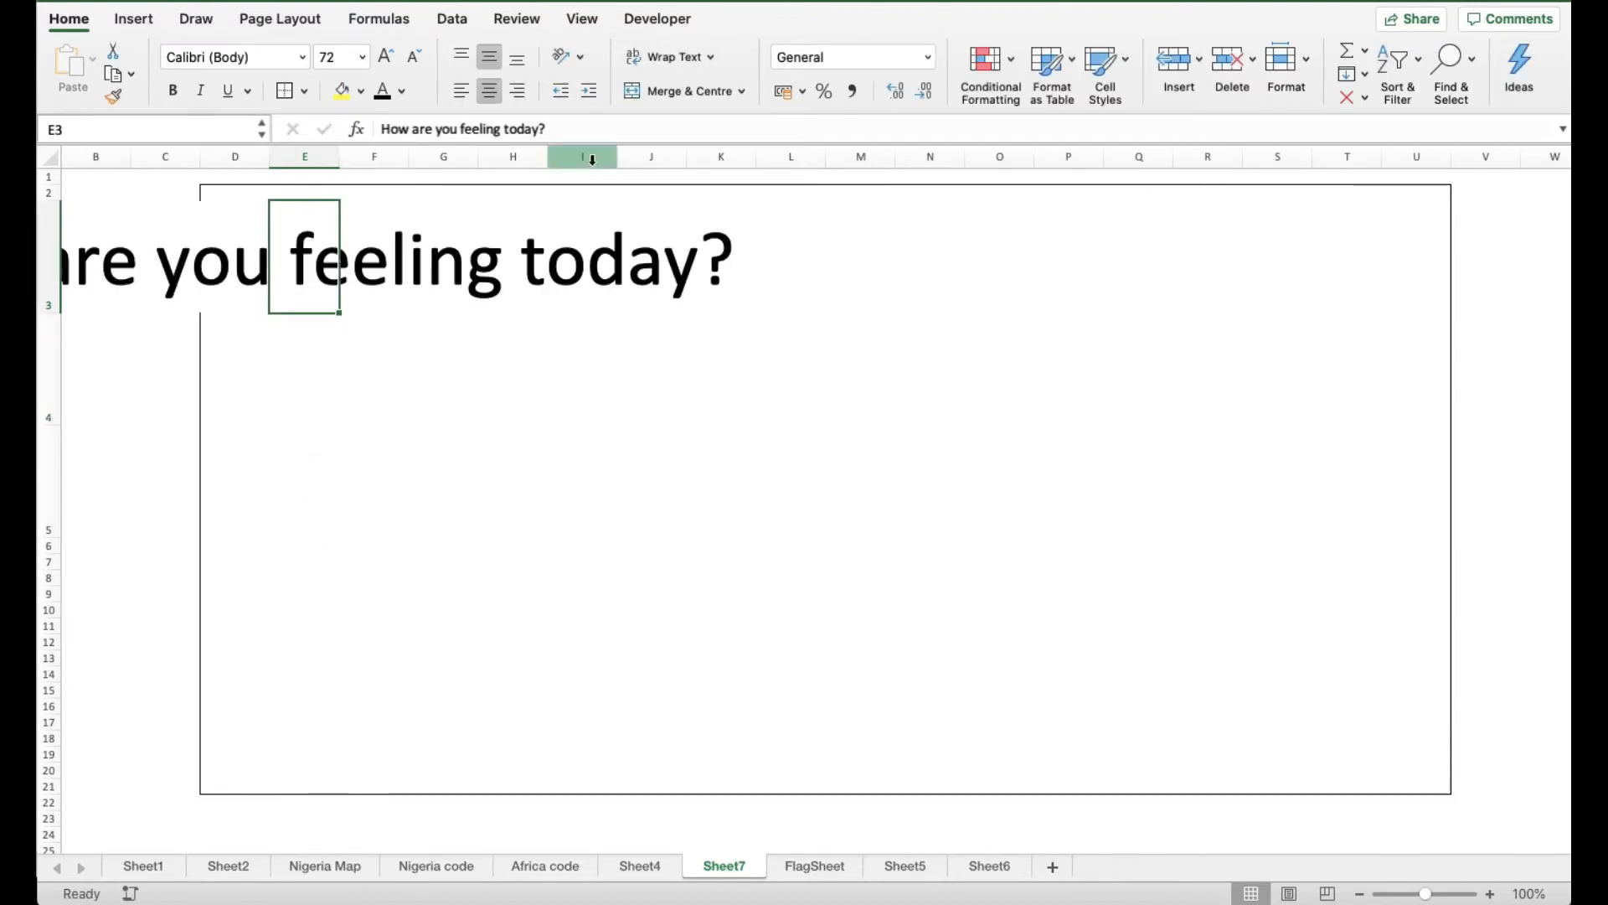
key(shift+Right)
key(shift+Right)
key(shift+Right)
key(shift+Right)
key(shift+Right)
key(shift+Right)
key(shift+Right)
key(shift+Right)
key(shift+Right)
key(shift+Right)
key(shift+Right)
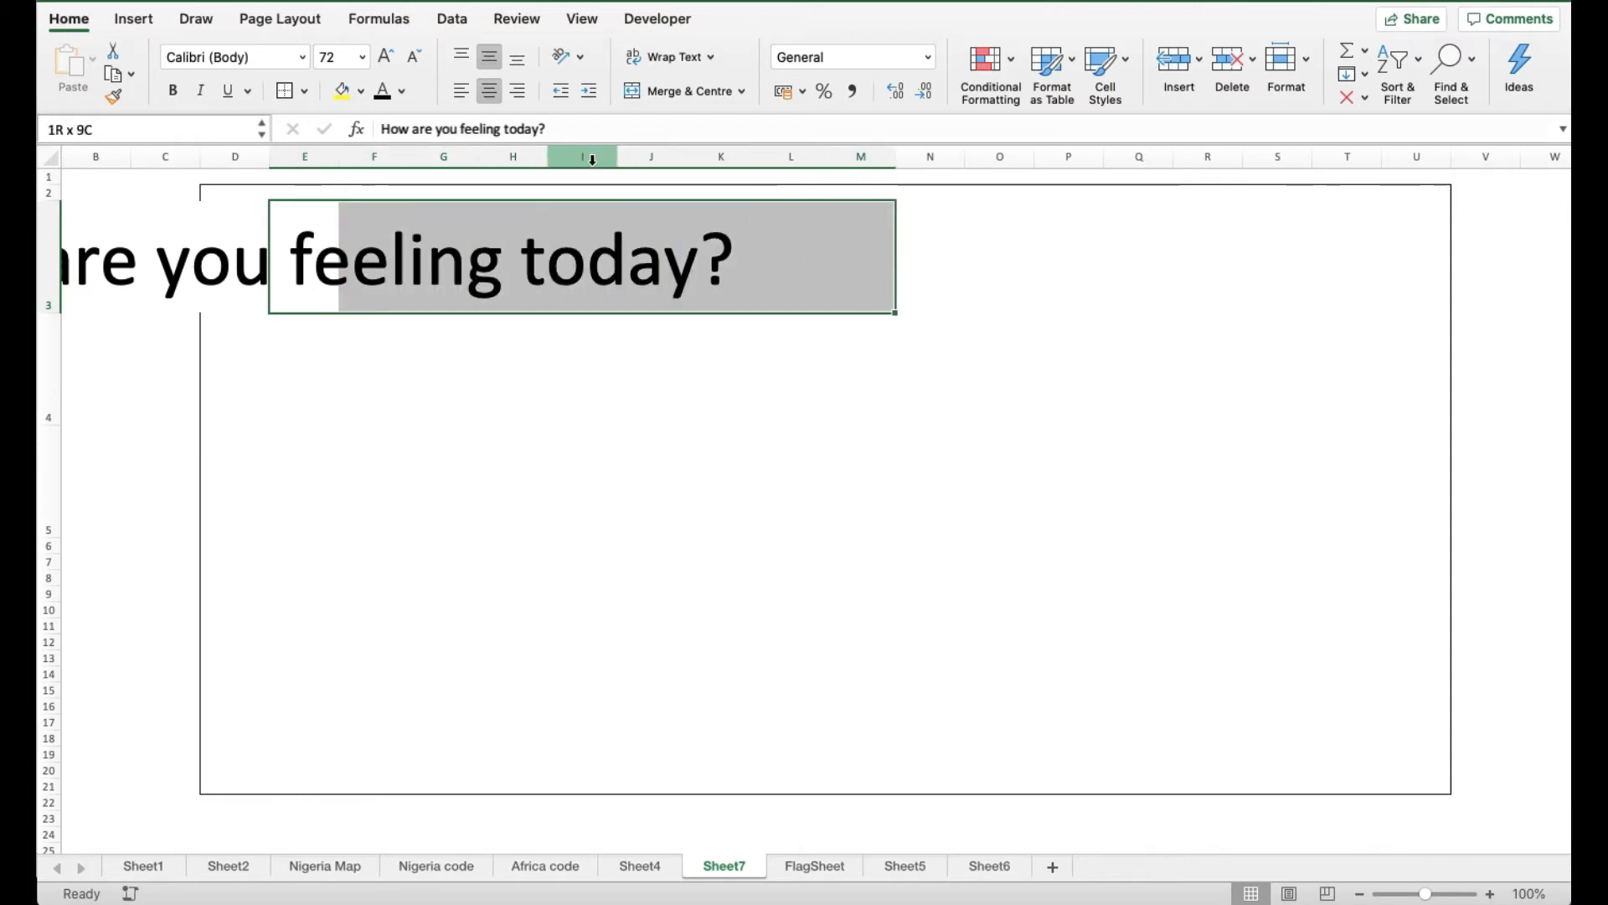
Try Merge & Centre and left alignment on the heading, leaving it unmerged at 72 pt
click(667, 91)
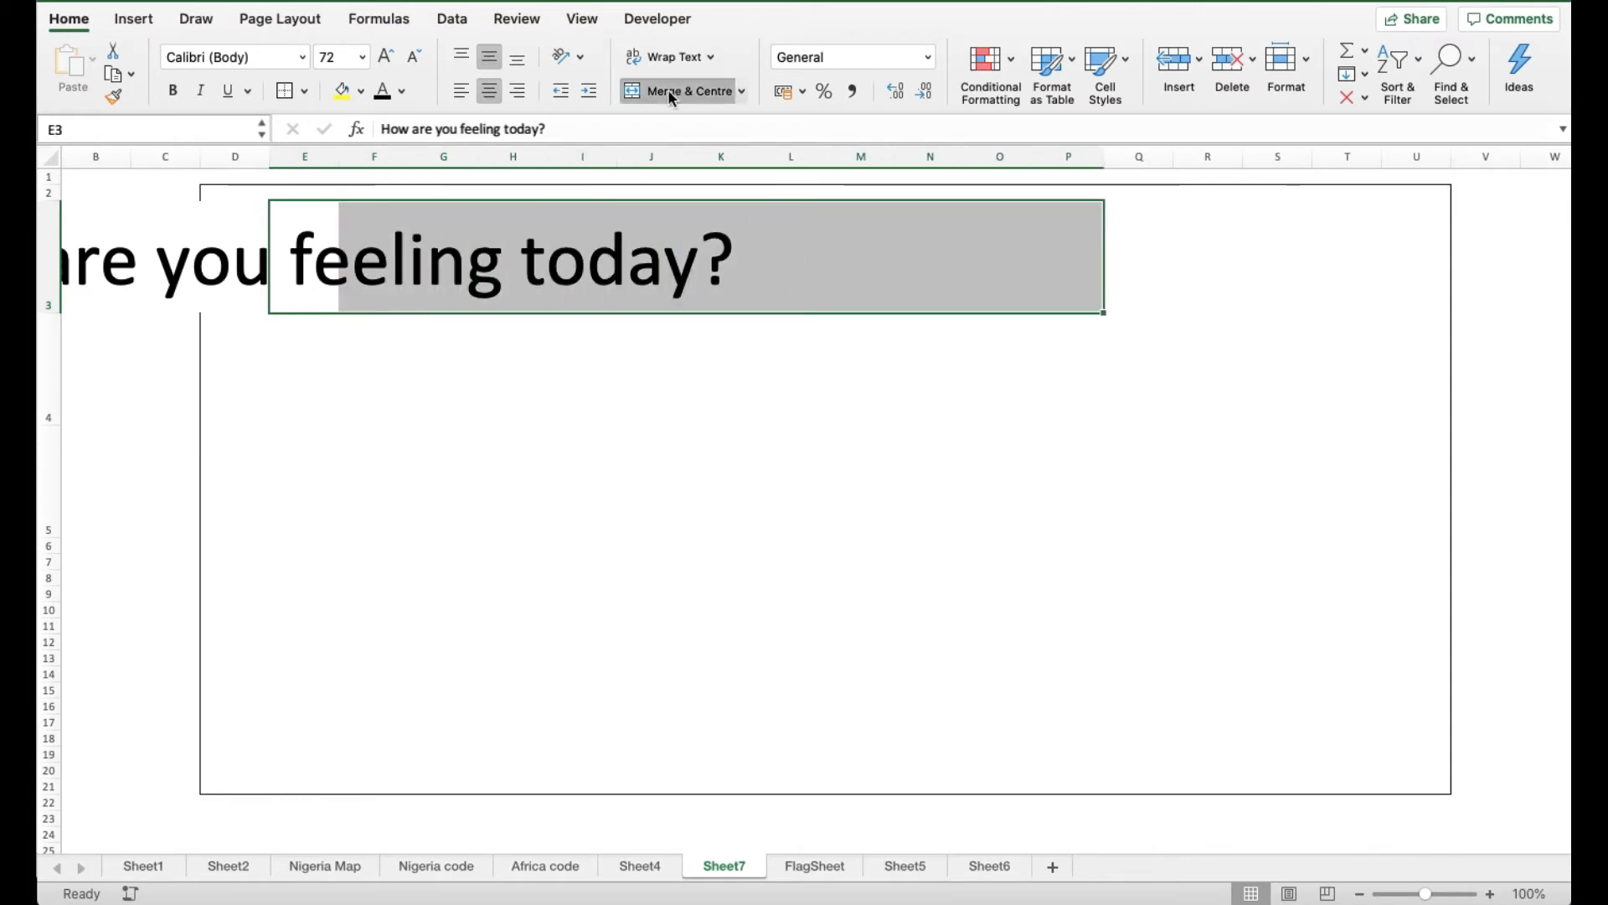
click(462, 92)
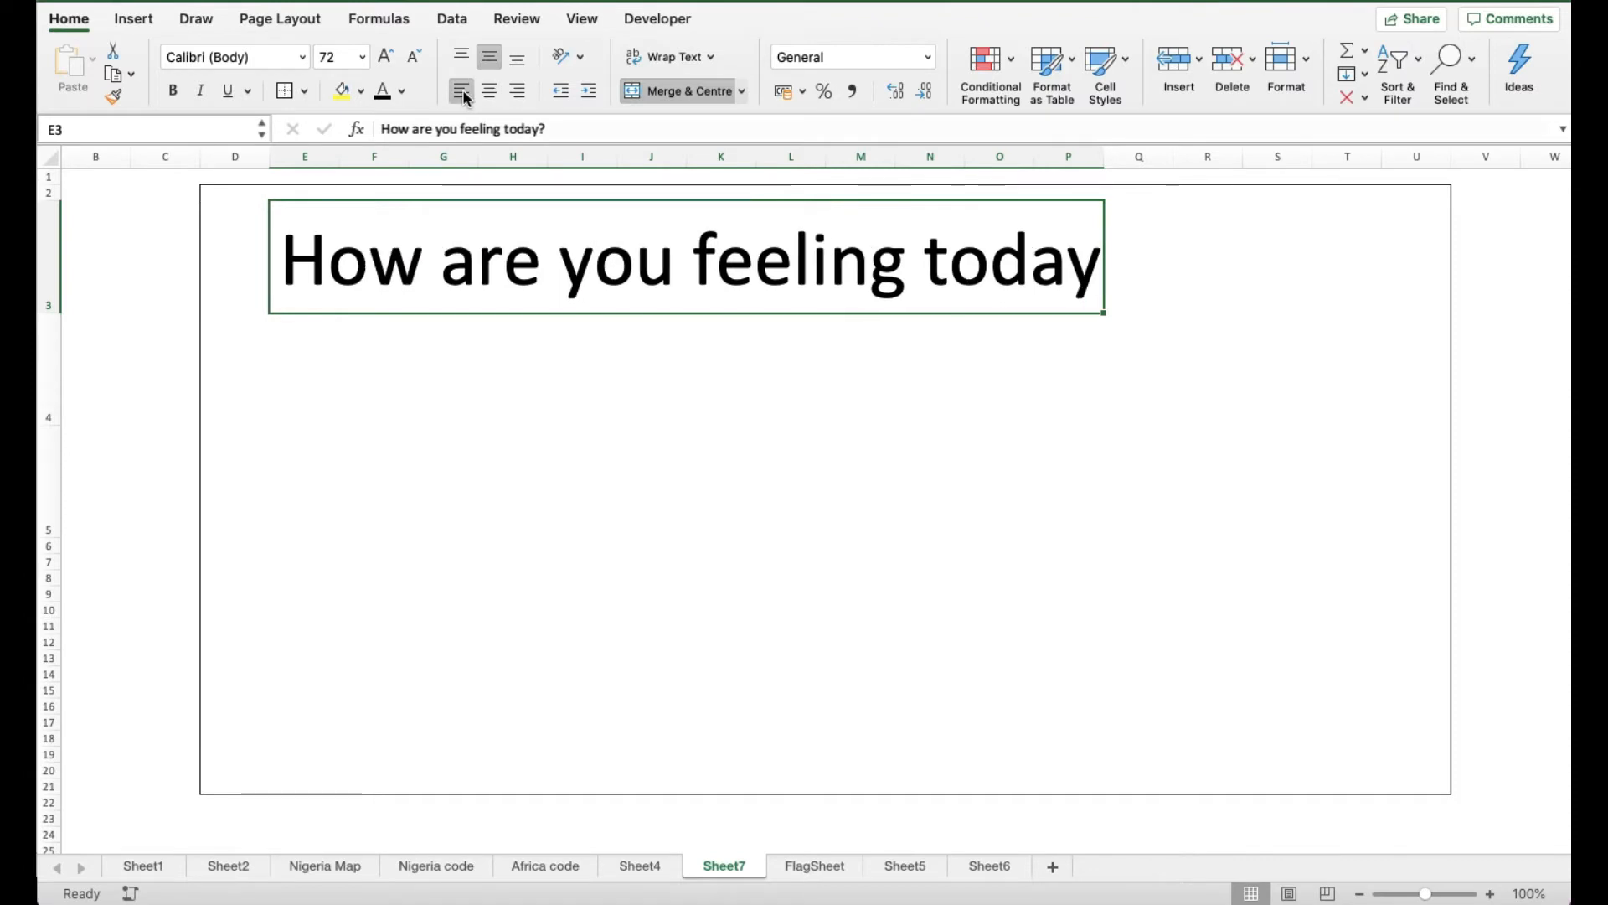
click(412, 59)
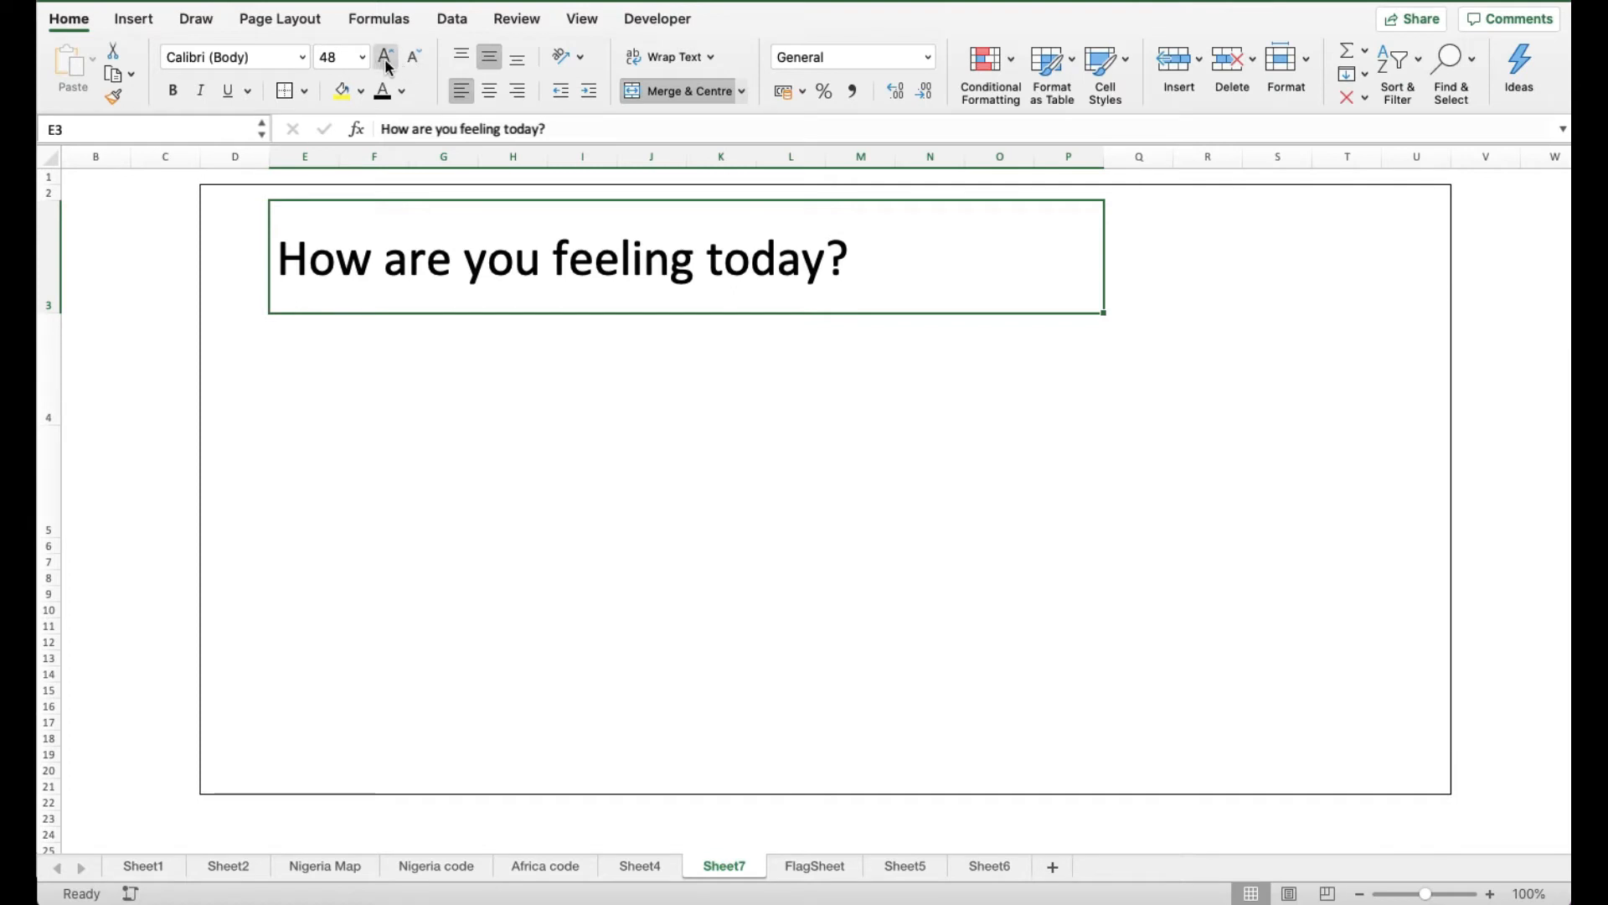
click(386, 58)
click(682, 92)
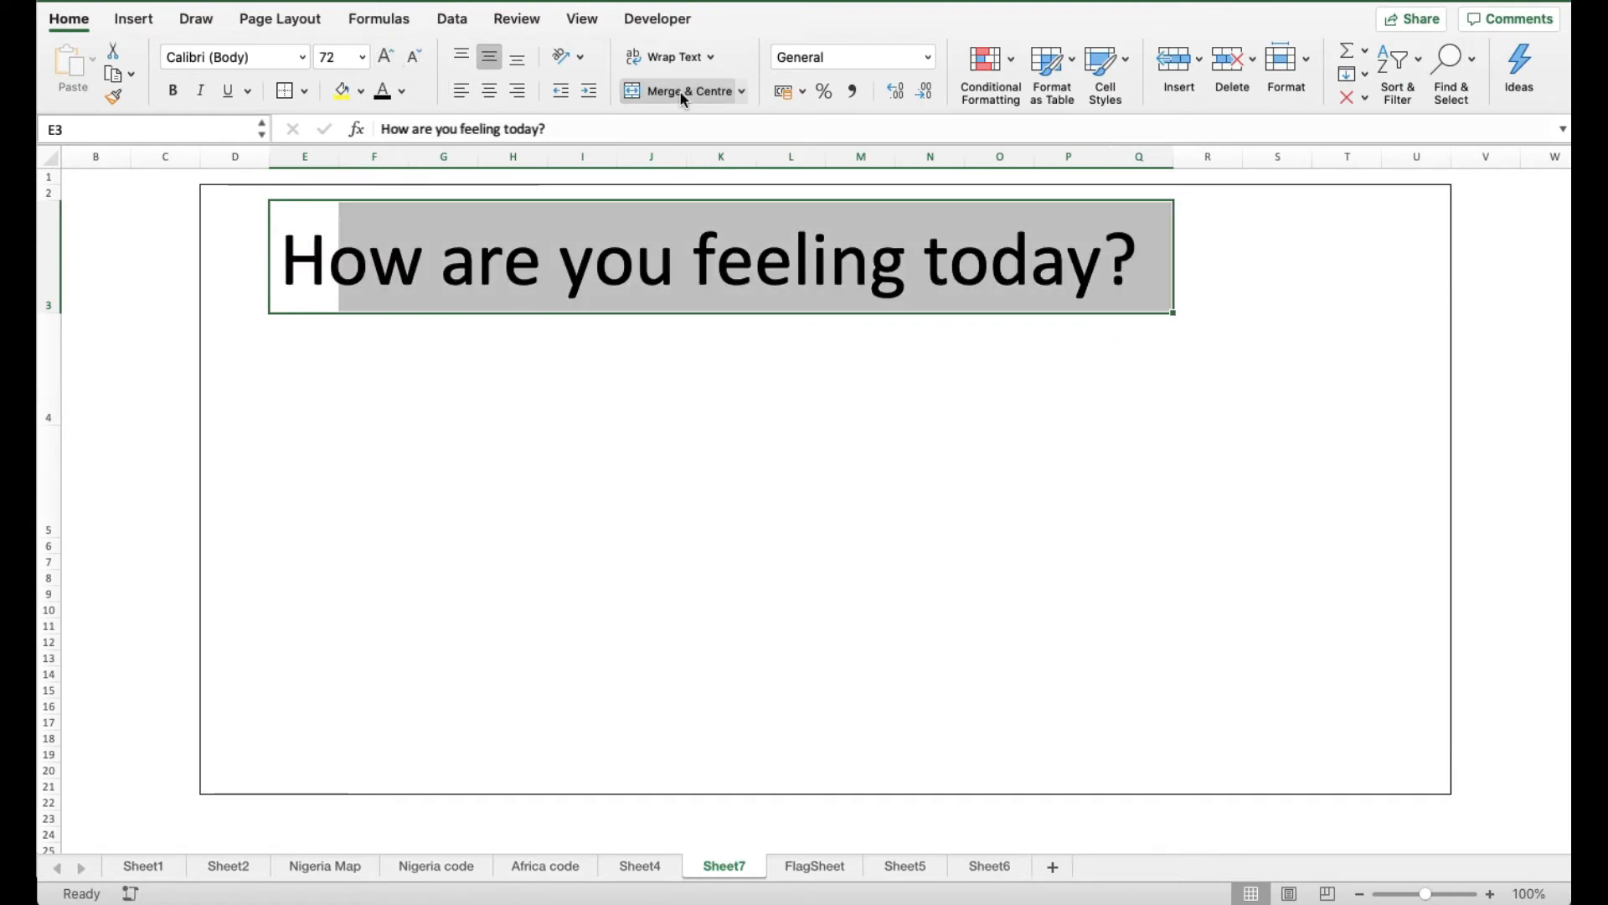
click(653, 460)
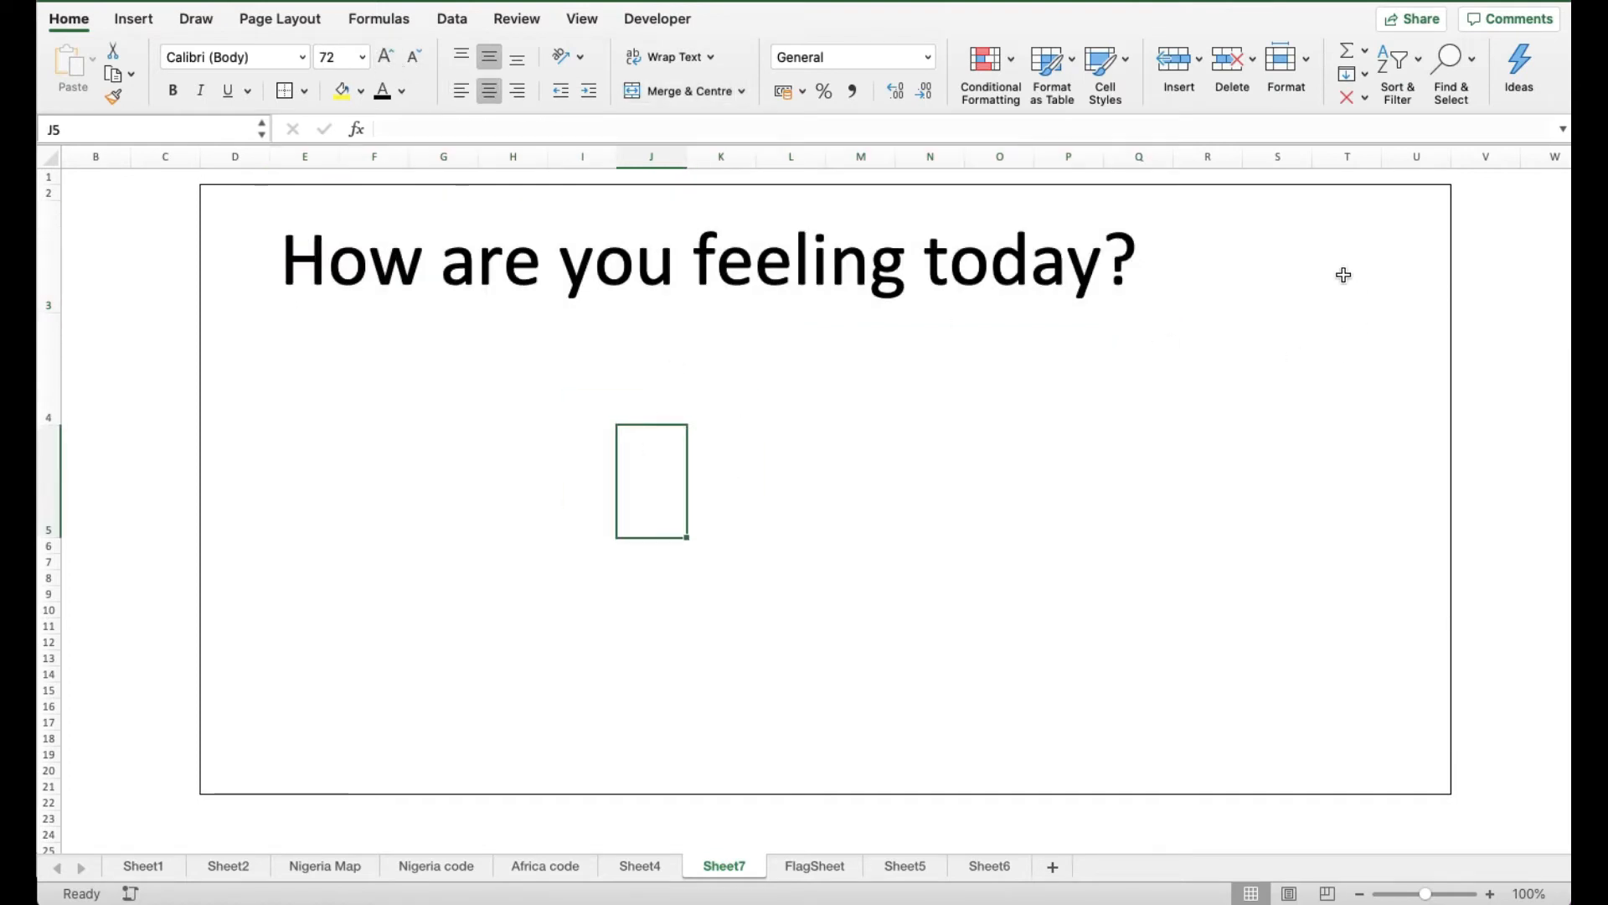
Widen column R to about 13.83 (88 pixels) and select cell R3
click(1214, 264)
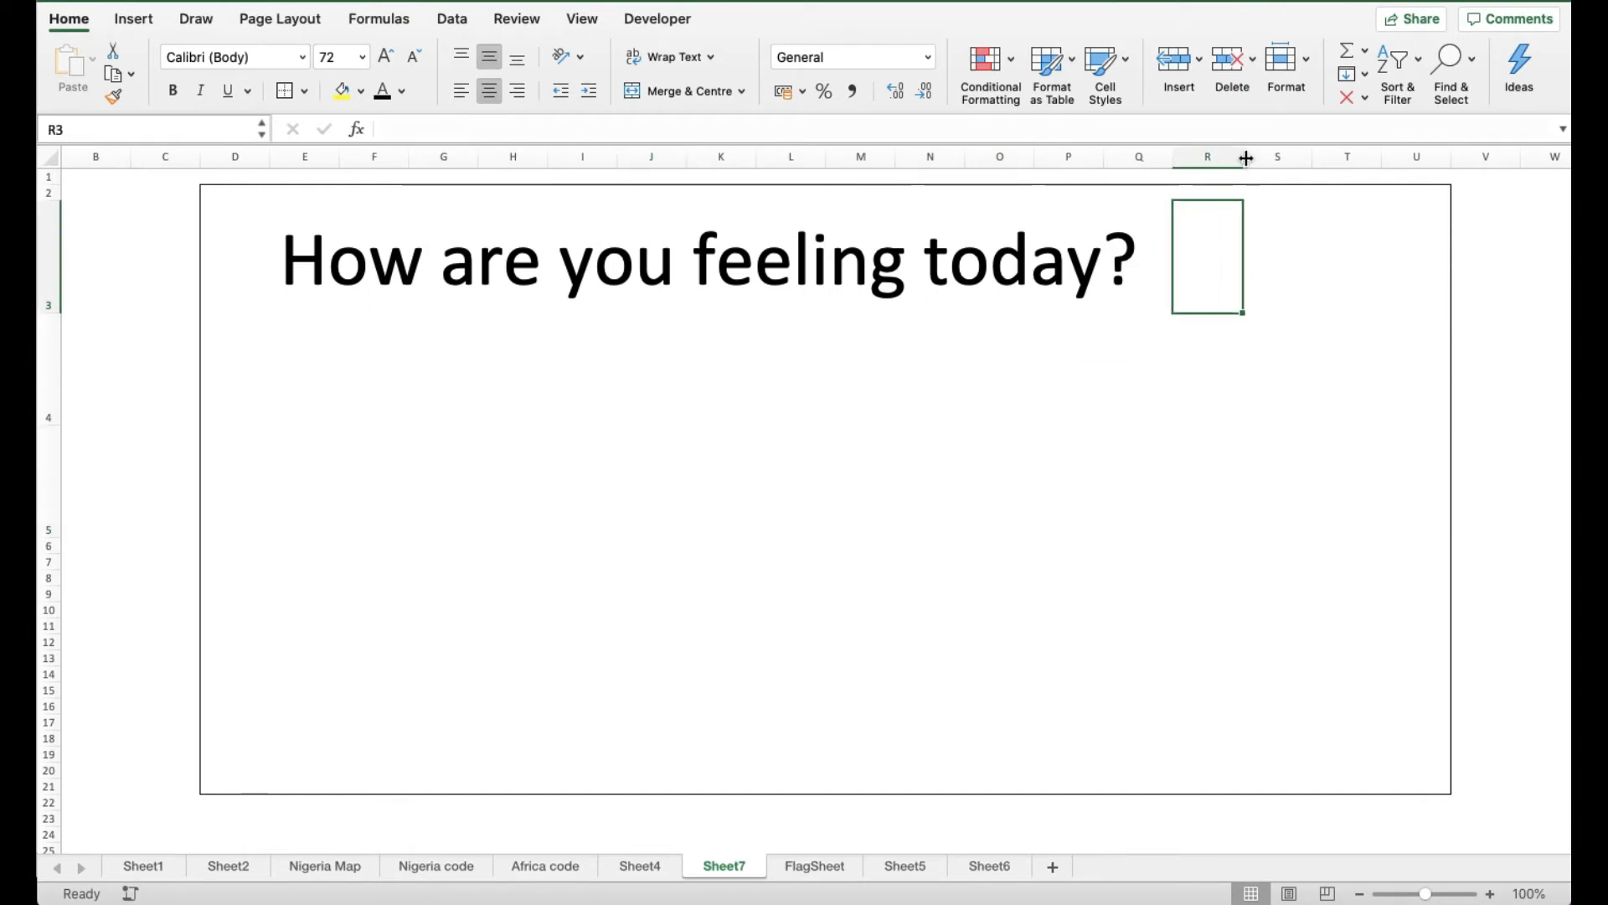
drag(1243, 158, 1268, 159)
click(1188, 282)
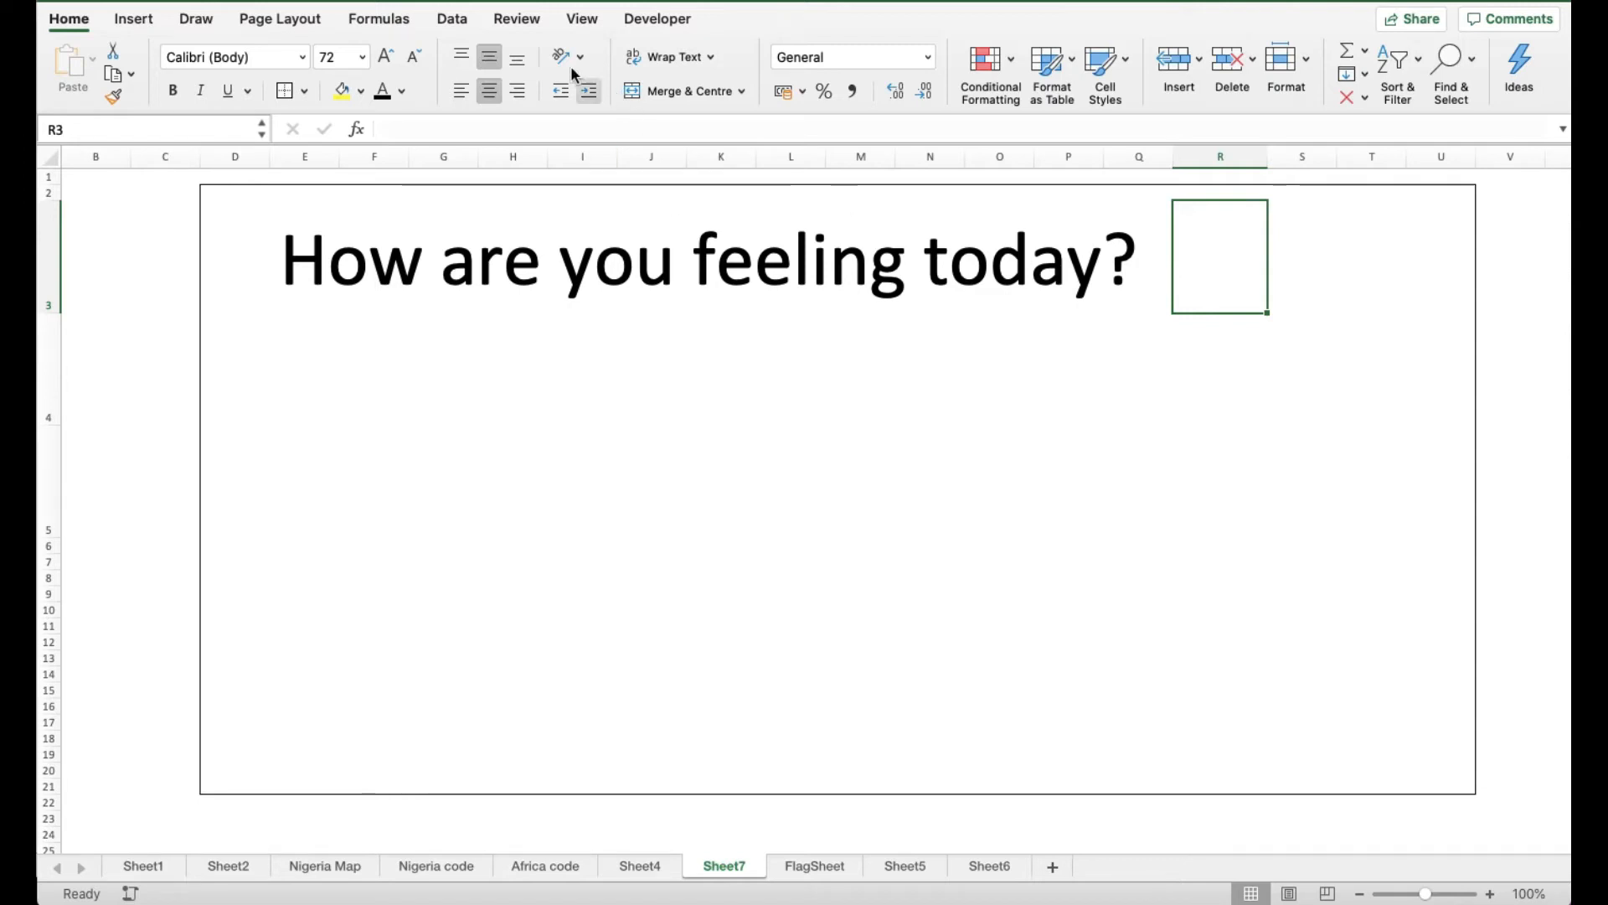
Add Data Validation to R3 allowing a list of Happy, Sad, Angry
click(445, 23)
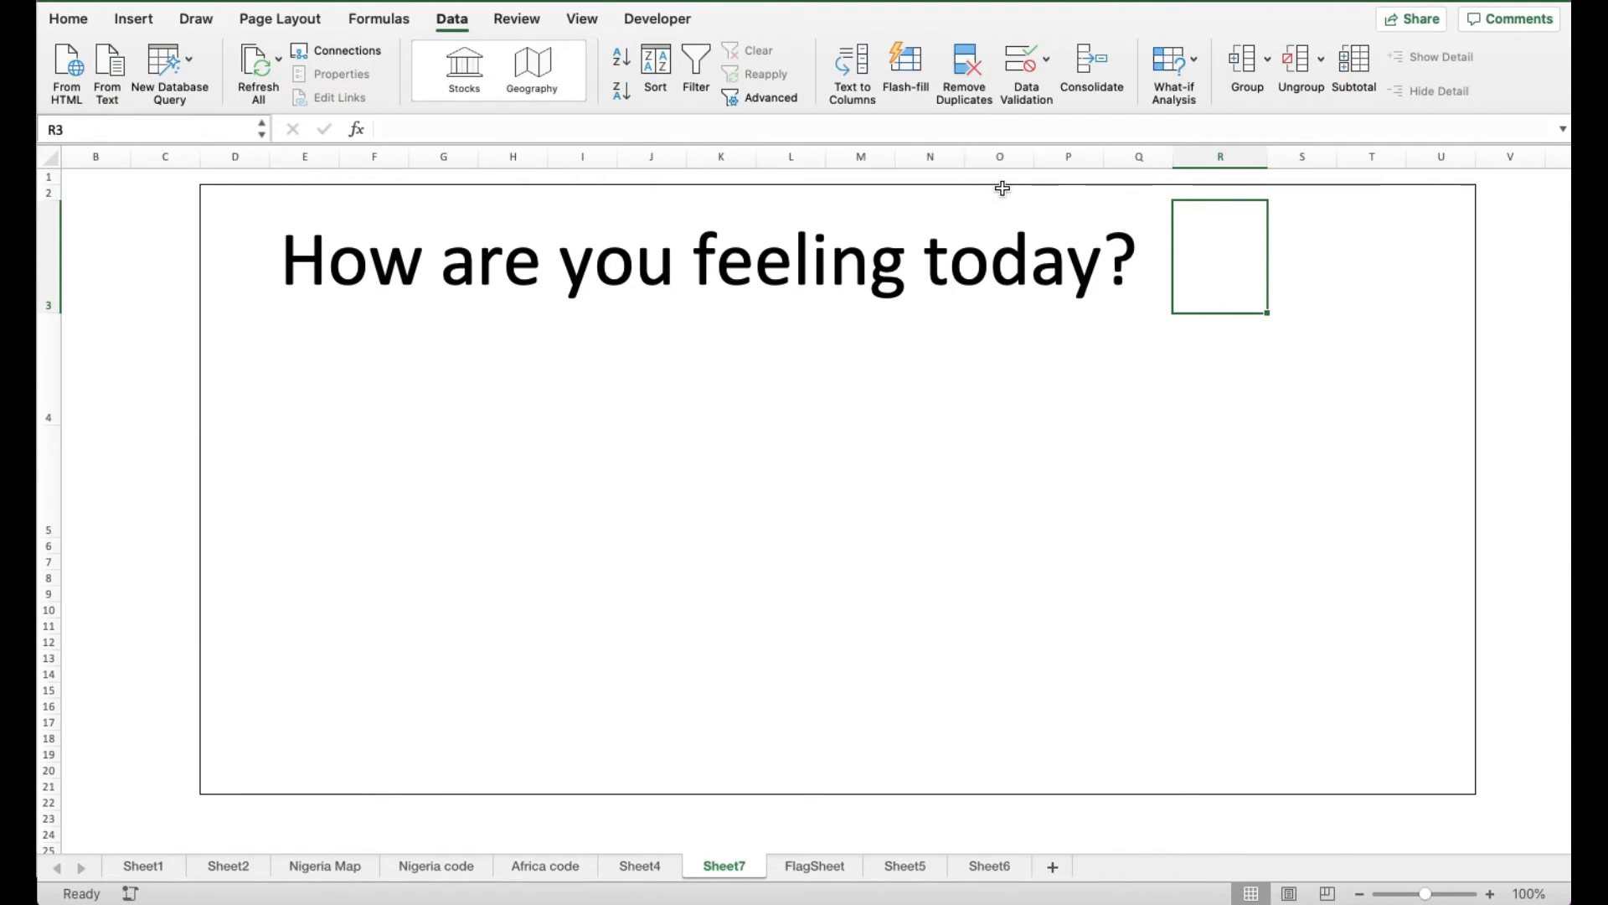
click(1018, 58)
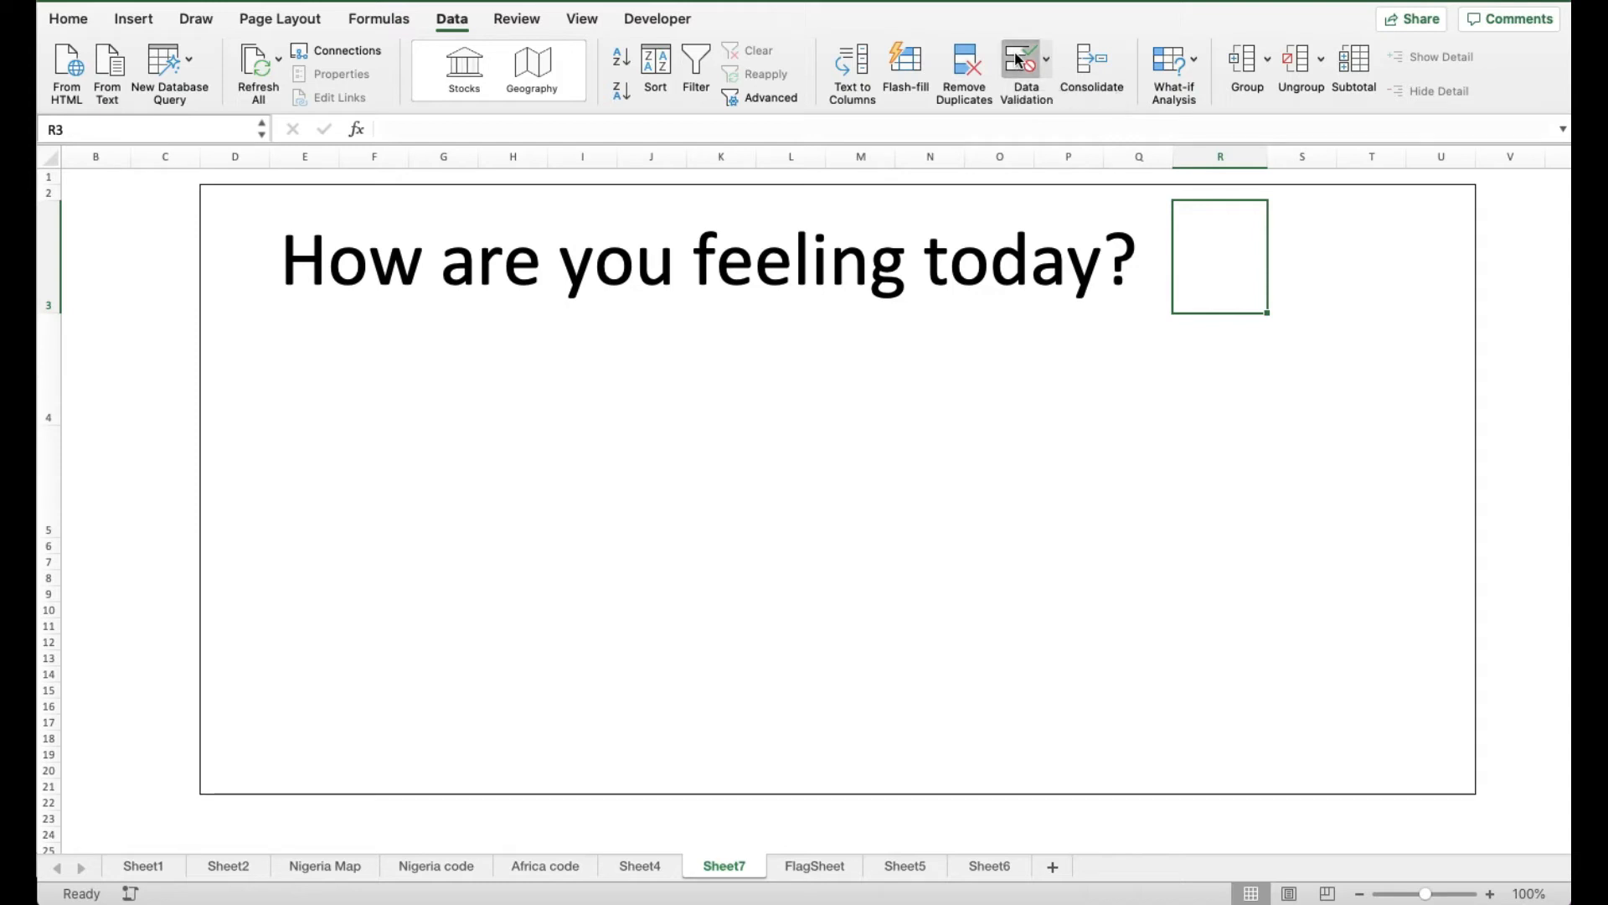
click(727, 233)
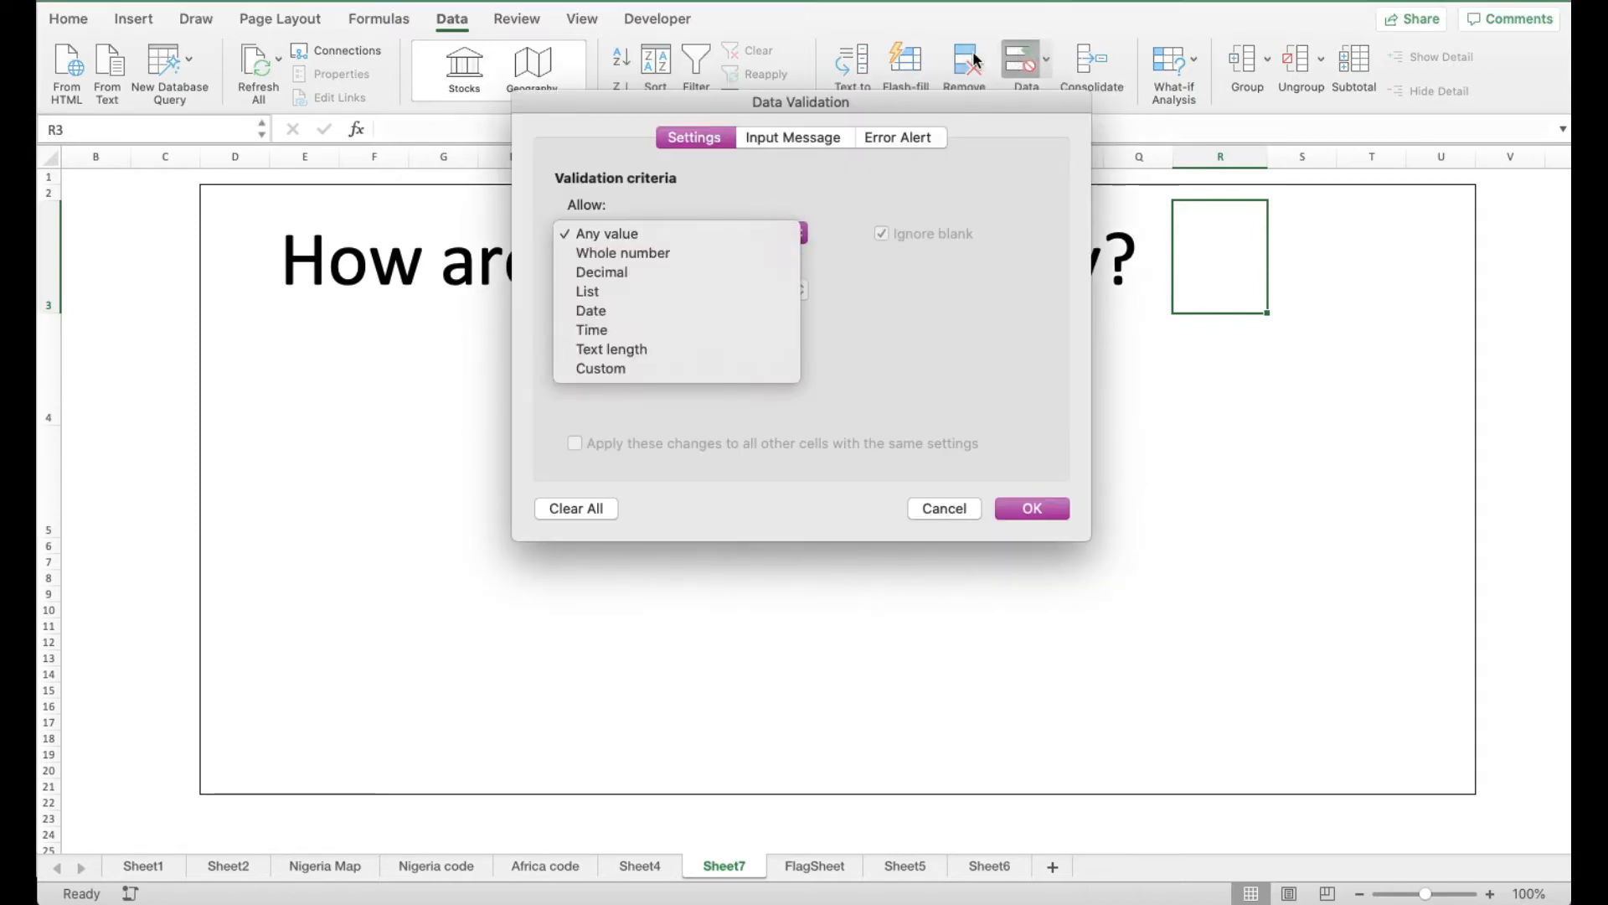
click(629, 298)
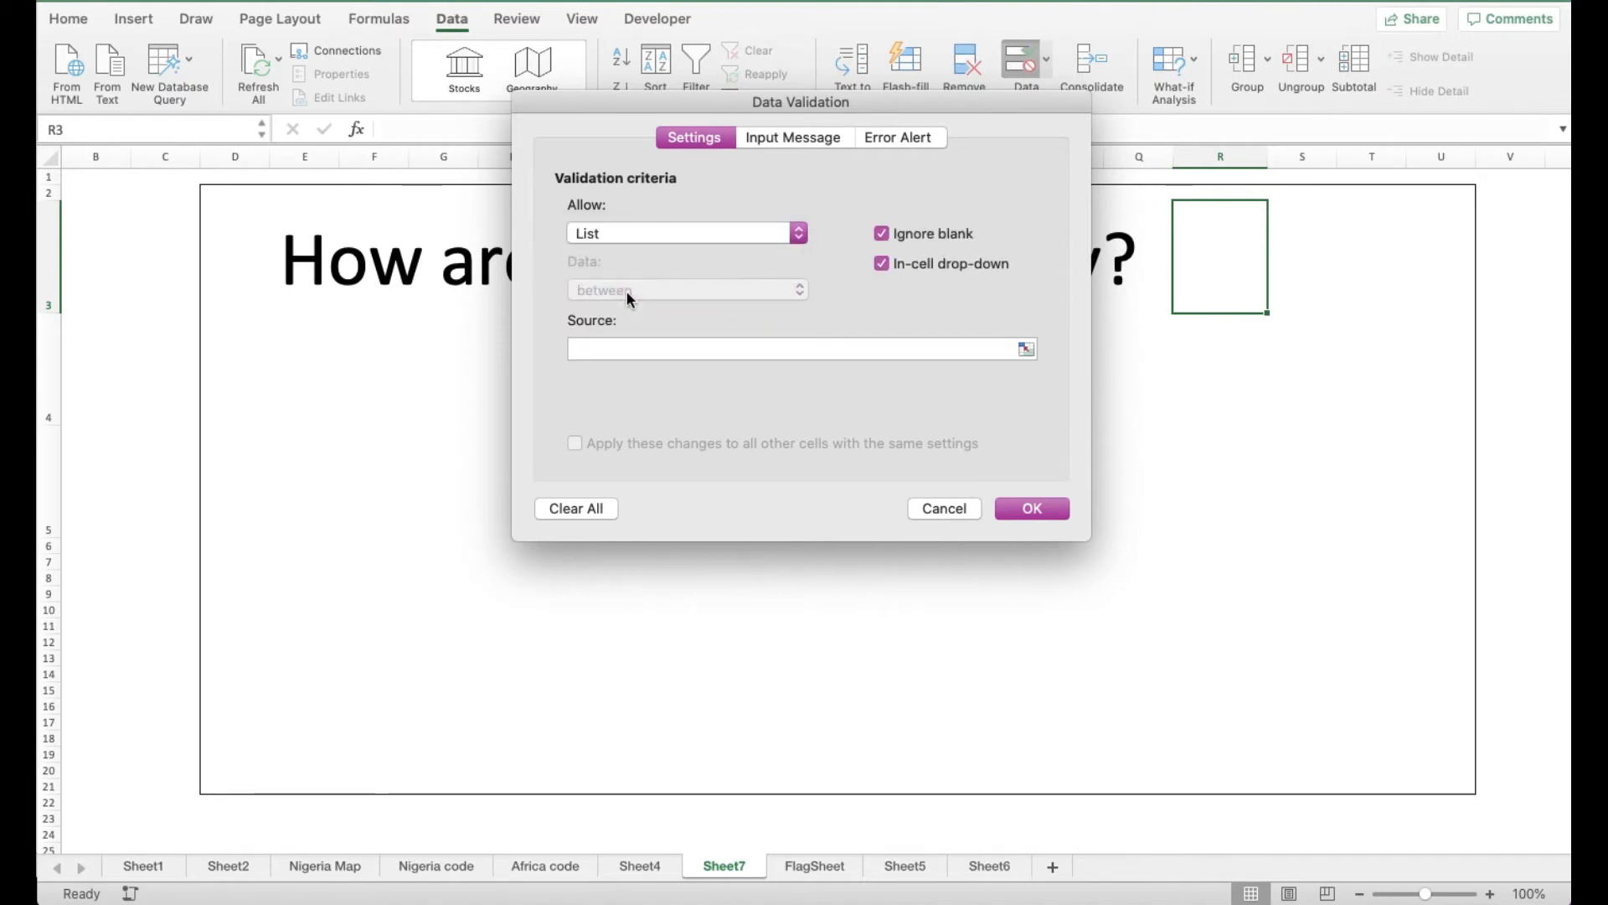
click(621, 349)
text(Hap)
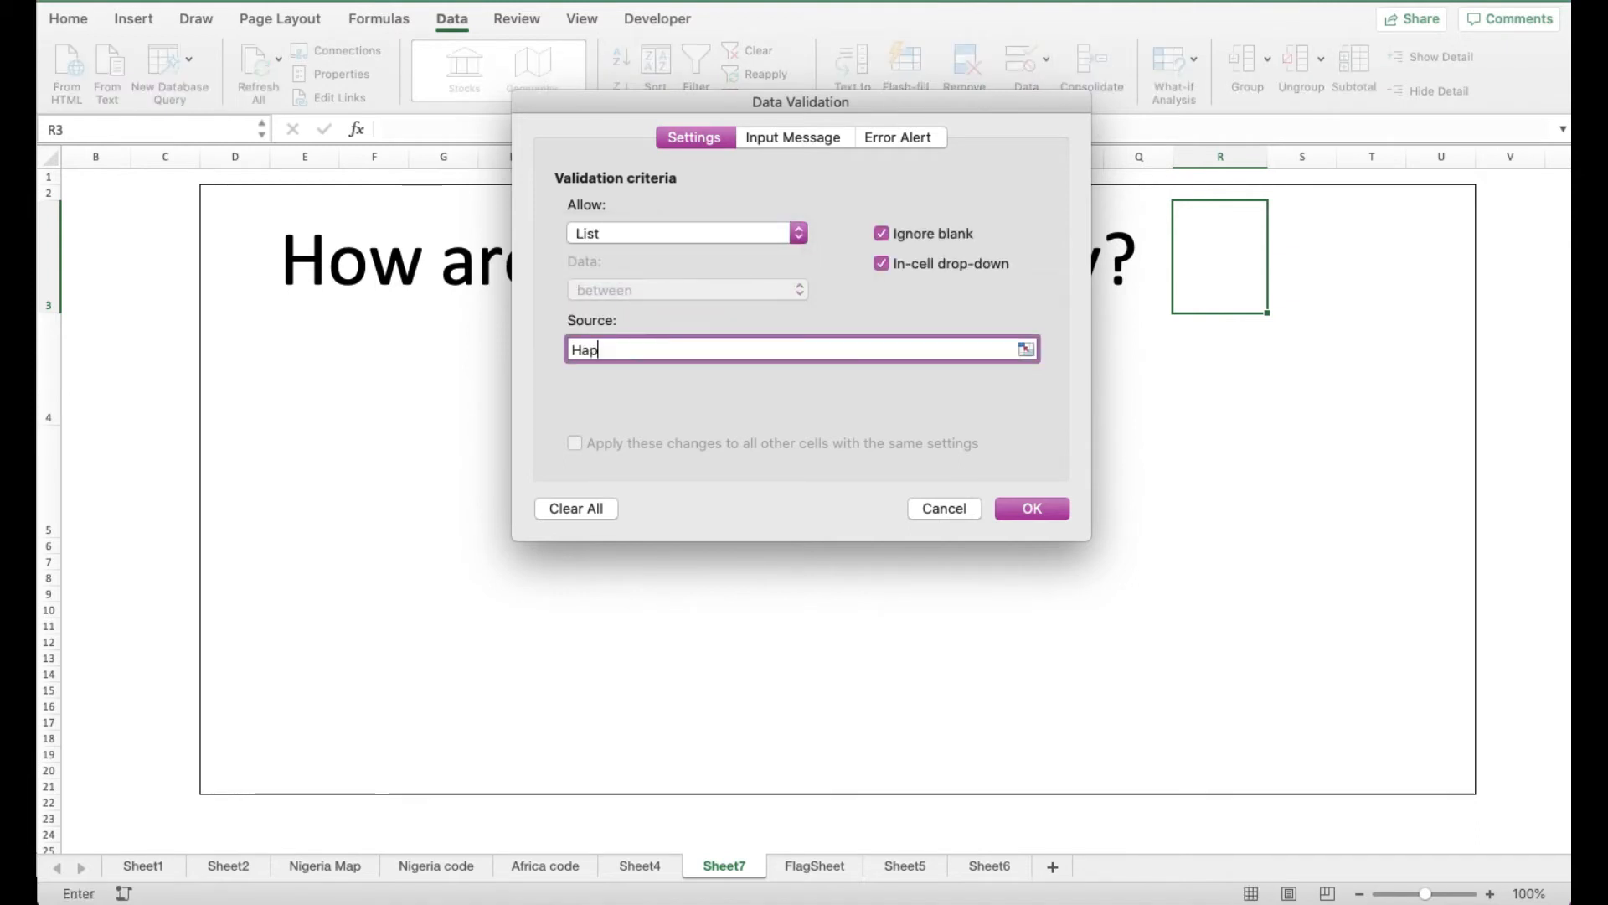
text(py, Sa)
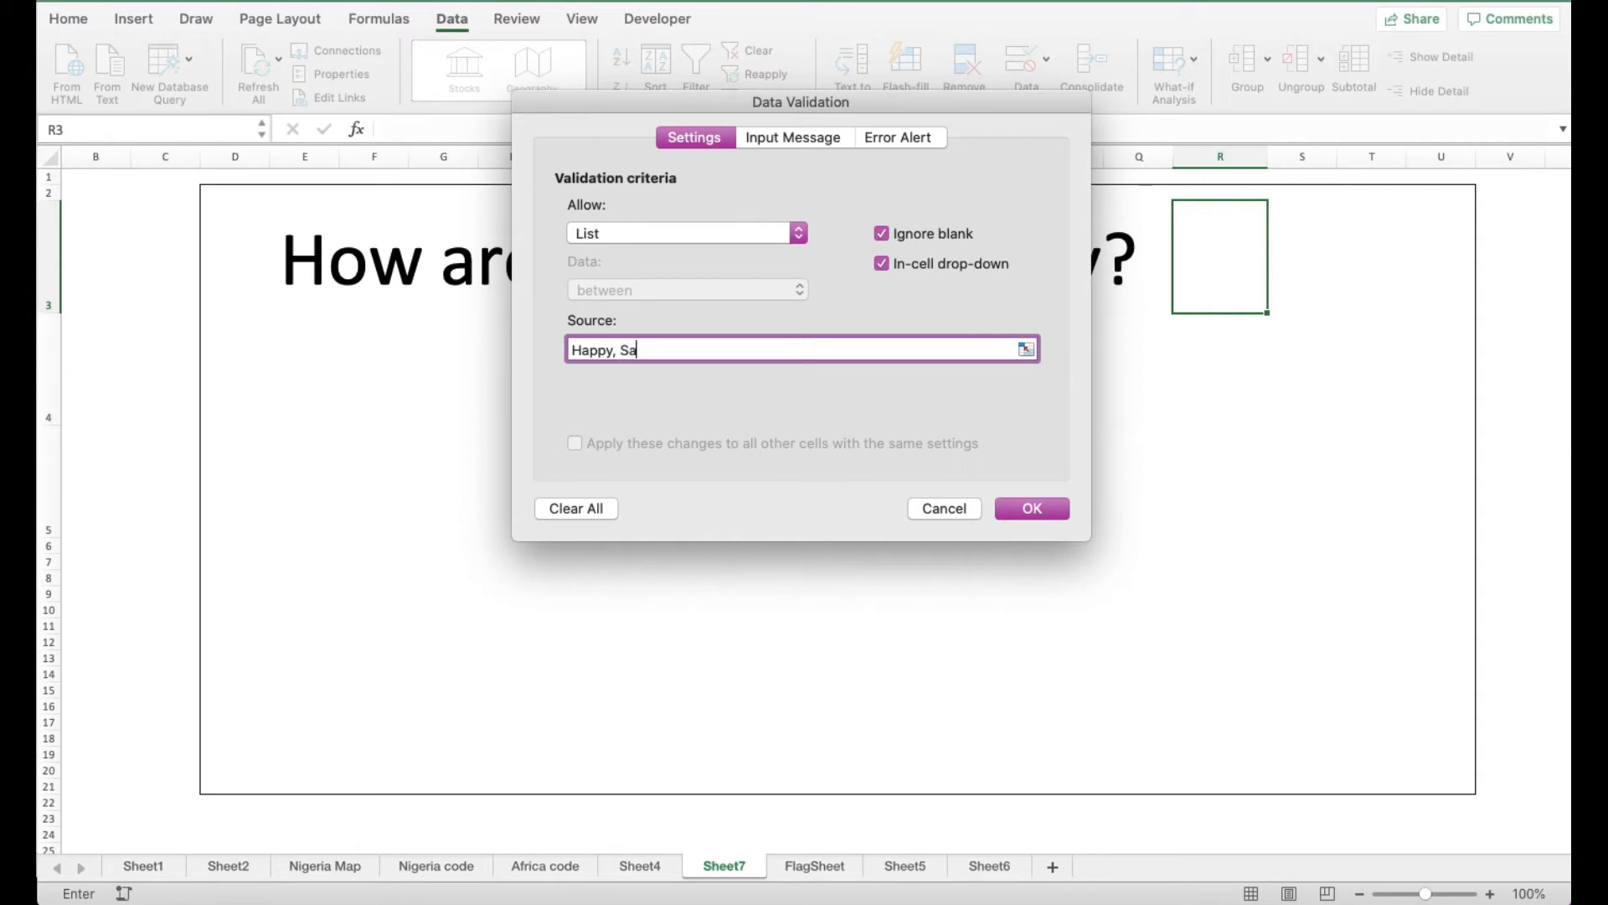
text(d, Angry)
click(1032, 509)
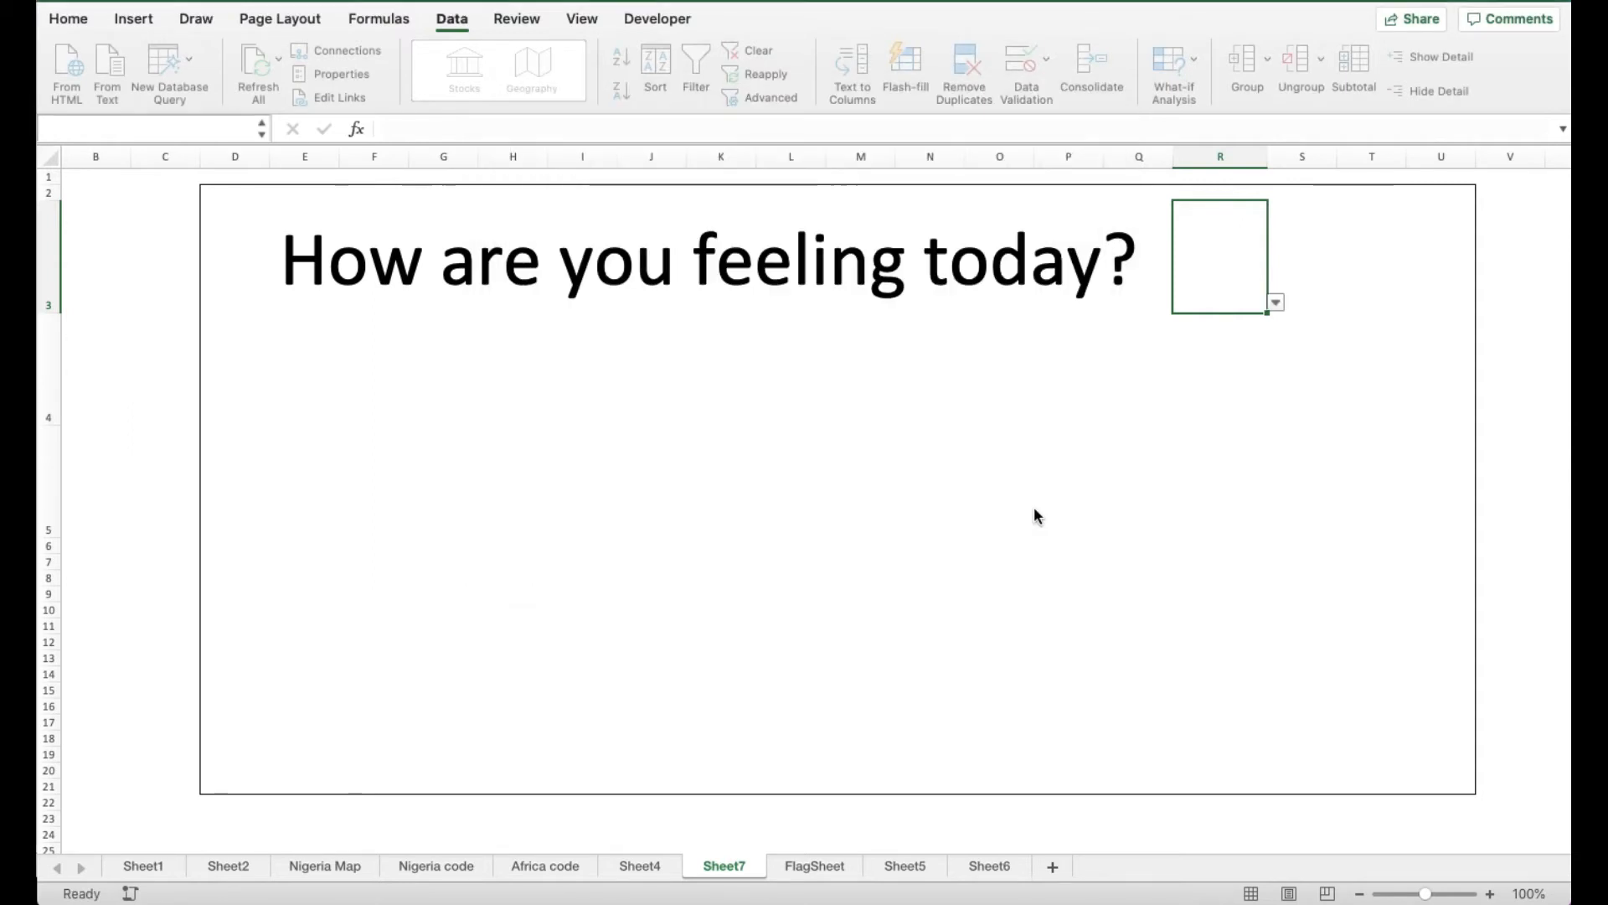
click(1341, 350)
click(1189, 251)
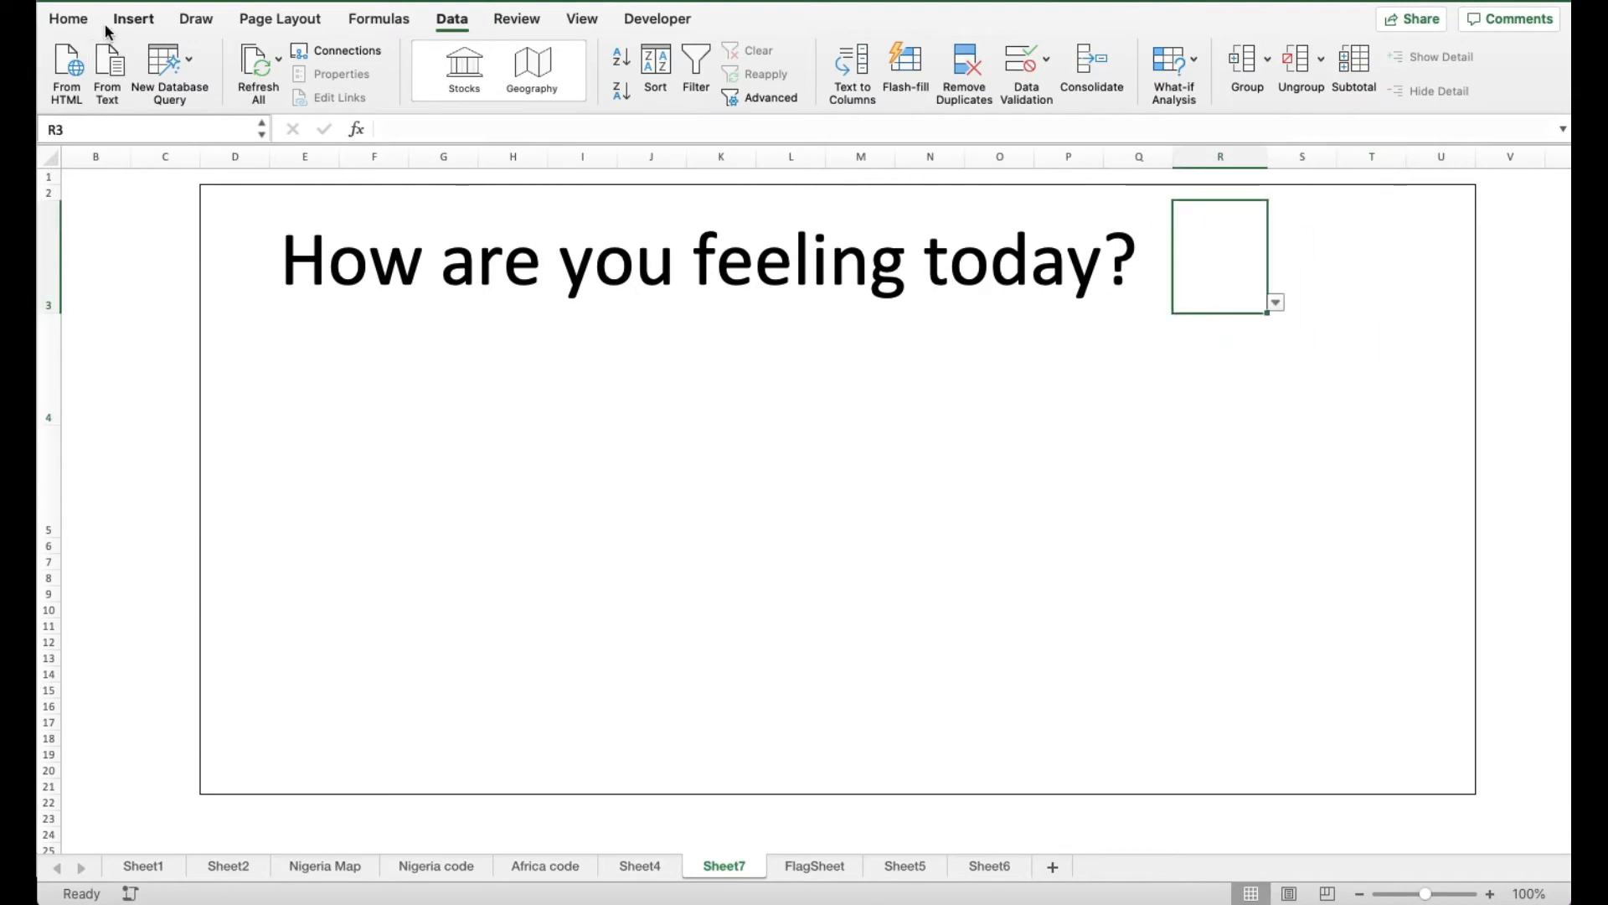
Give R3 a thick bottom border and pick Happy from its dropdown
click(68, 19)
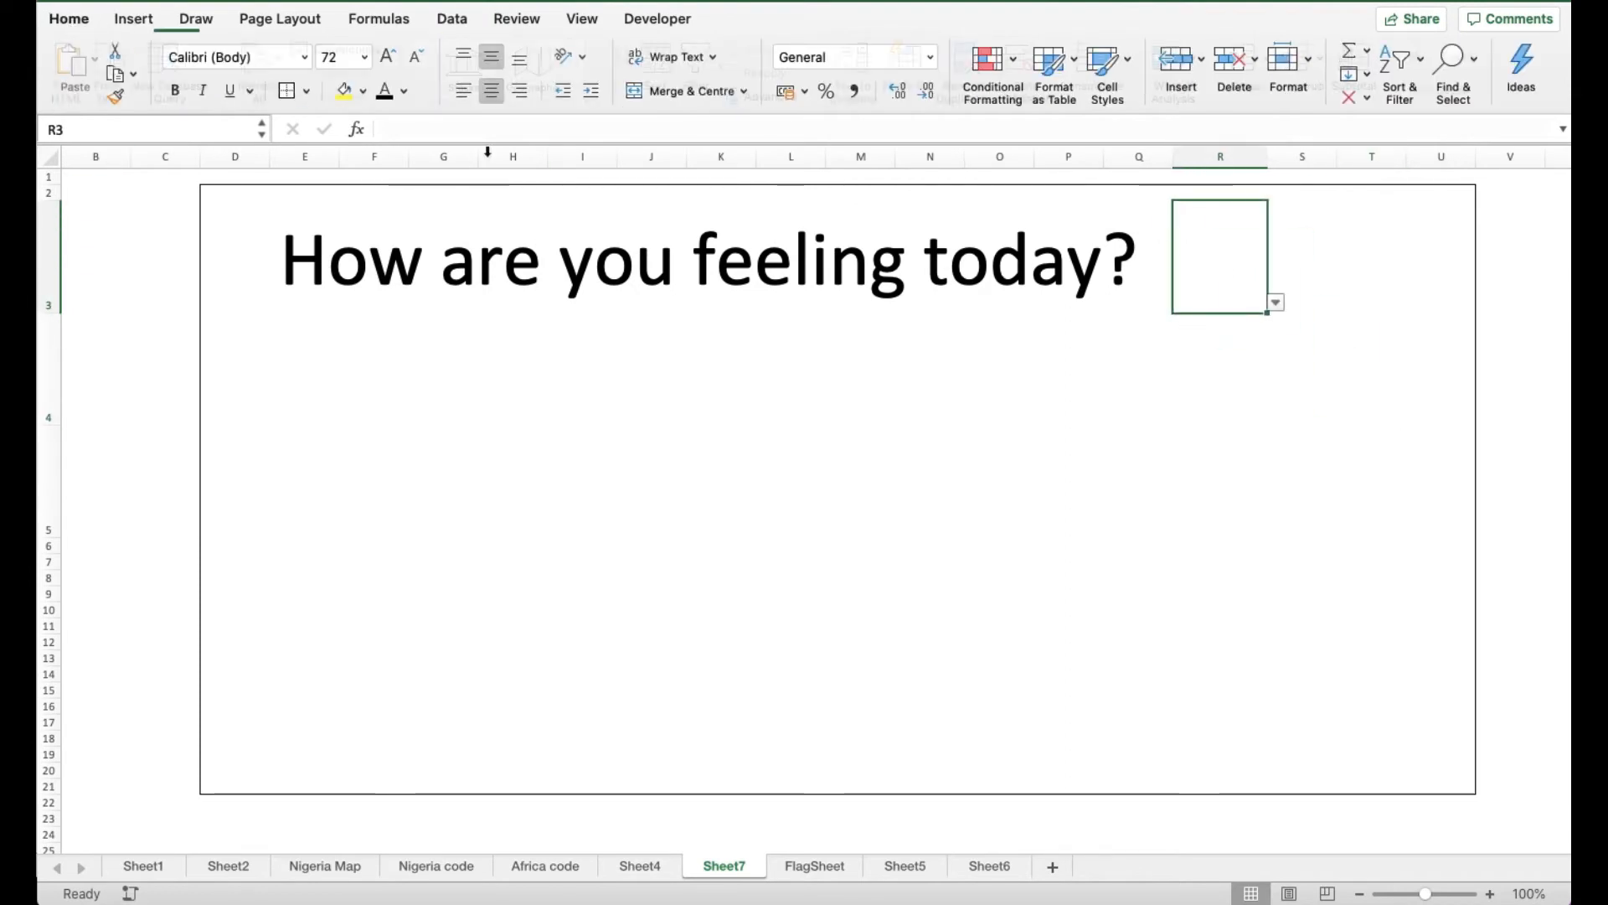
click(306, 91)
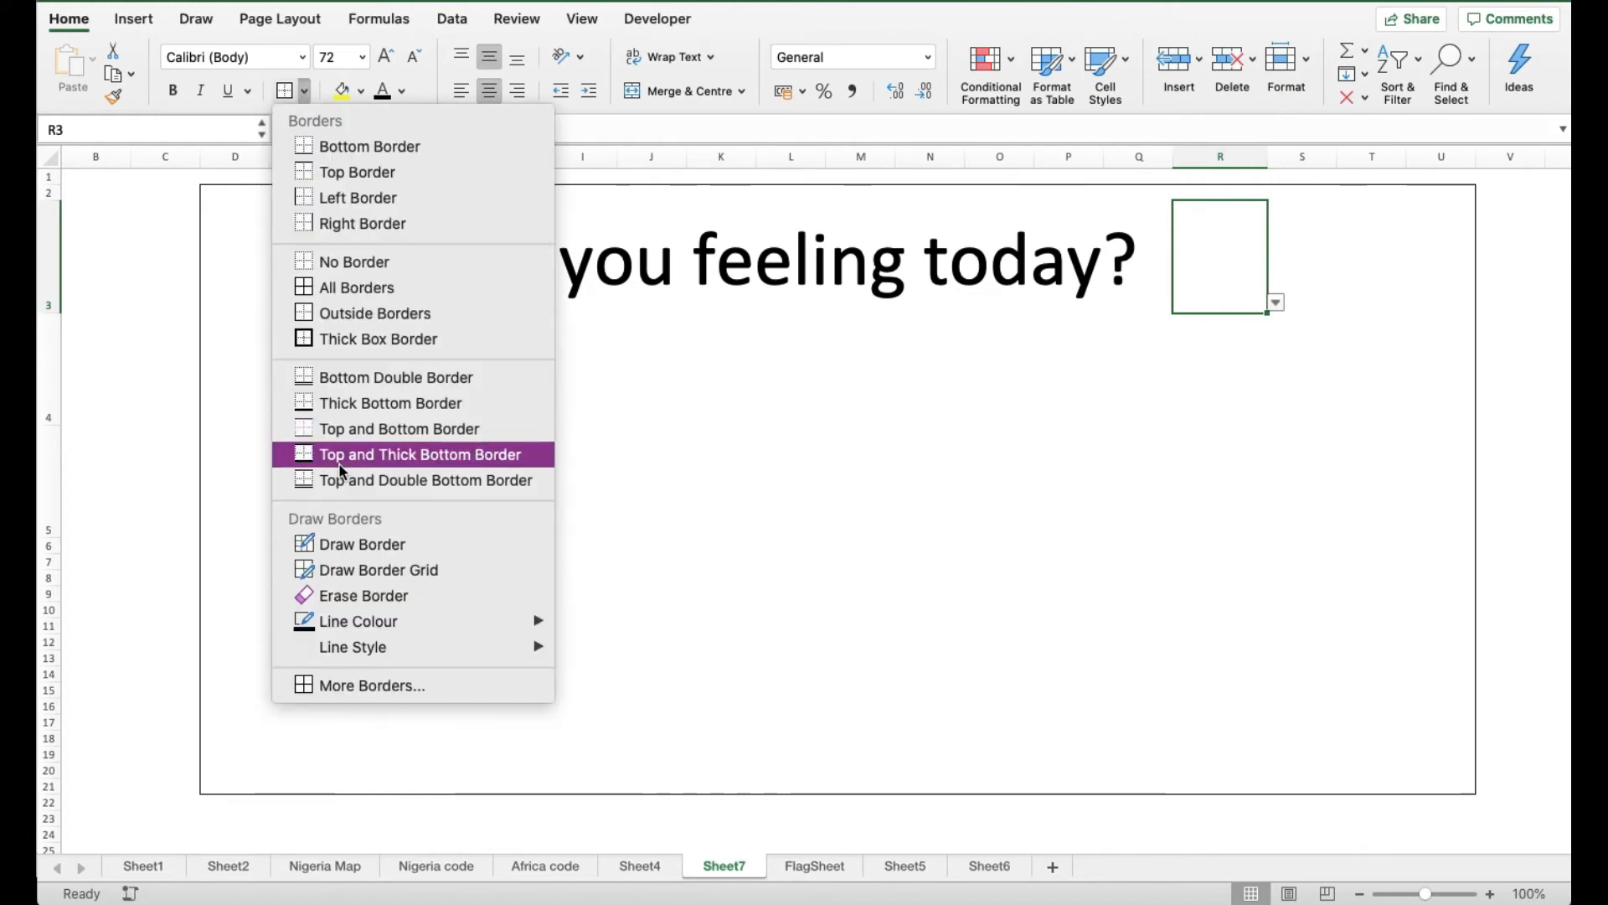
click(373, 405)
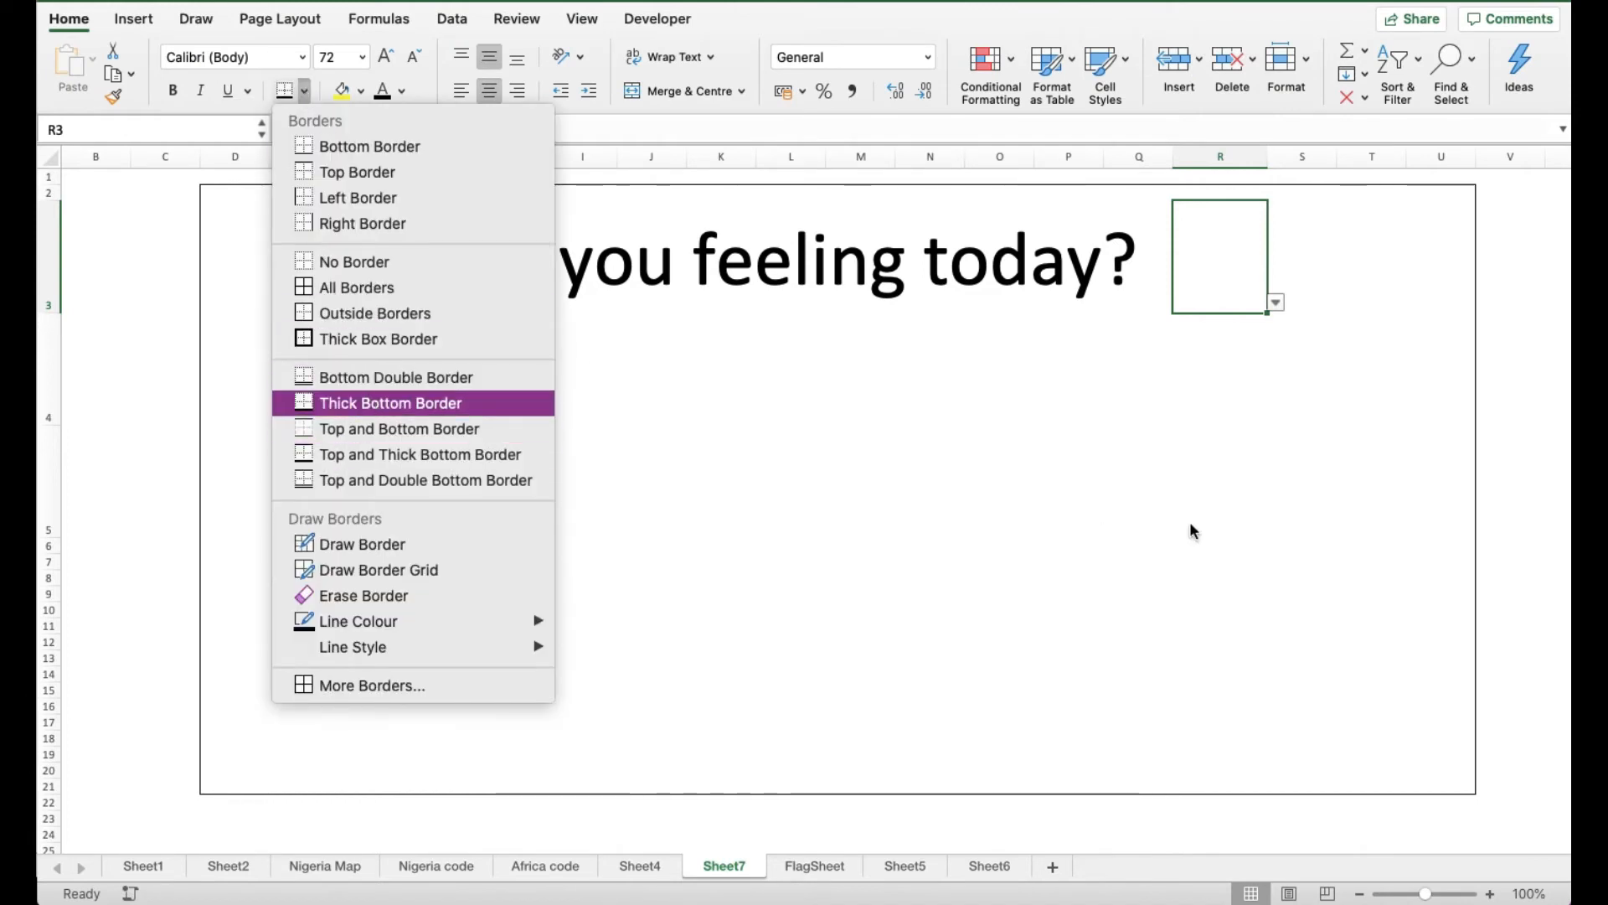
click(1183, 453)
click(1239, 294)
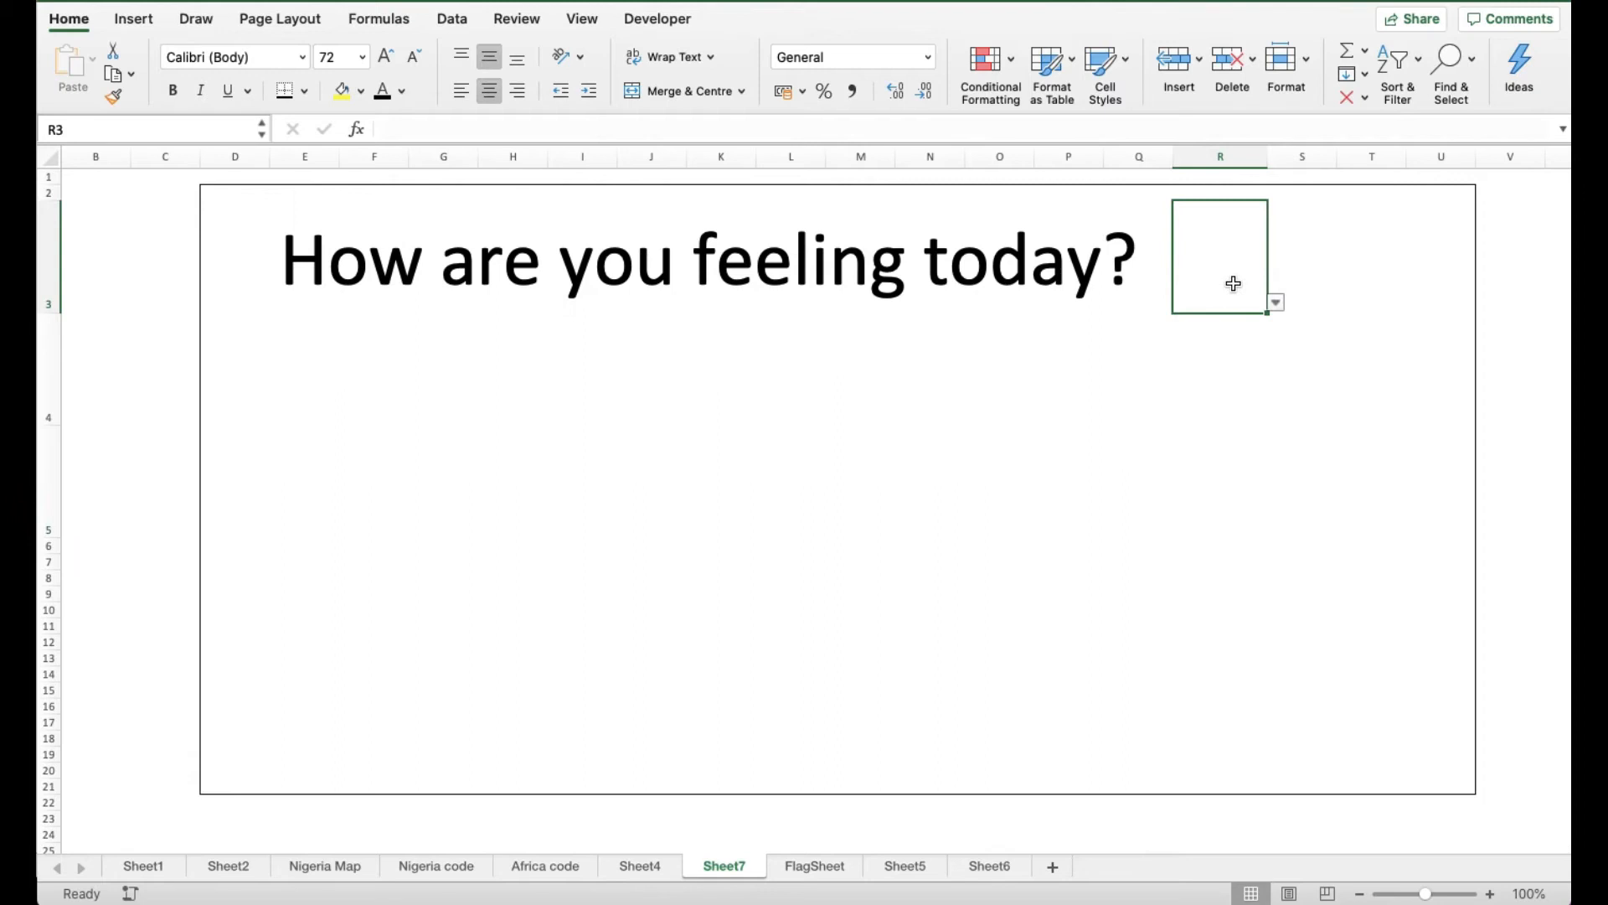
click(1275, 303)
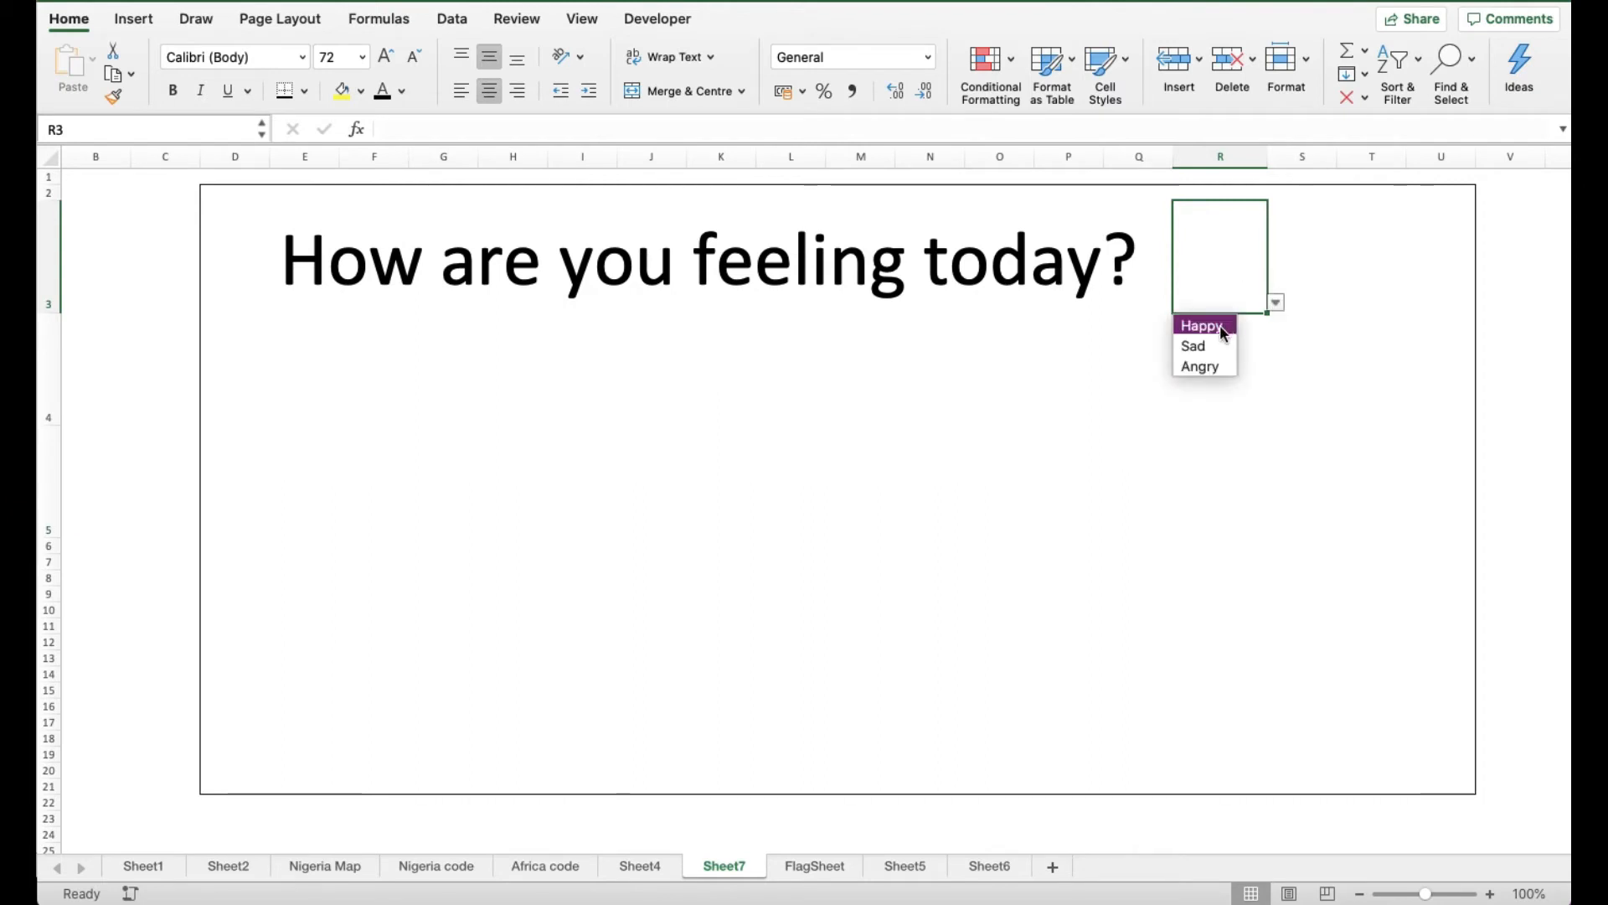
click(1343, 319)
Bottom-align the heading cells across row 3
click(538, 268)
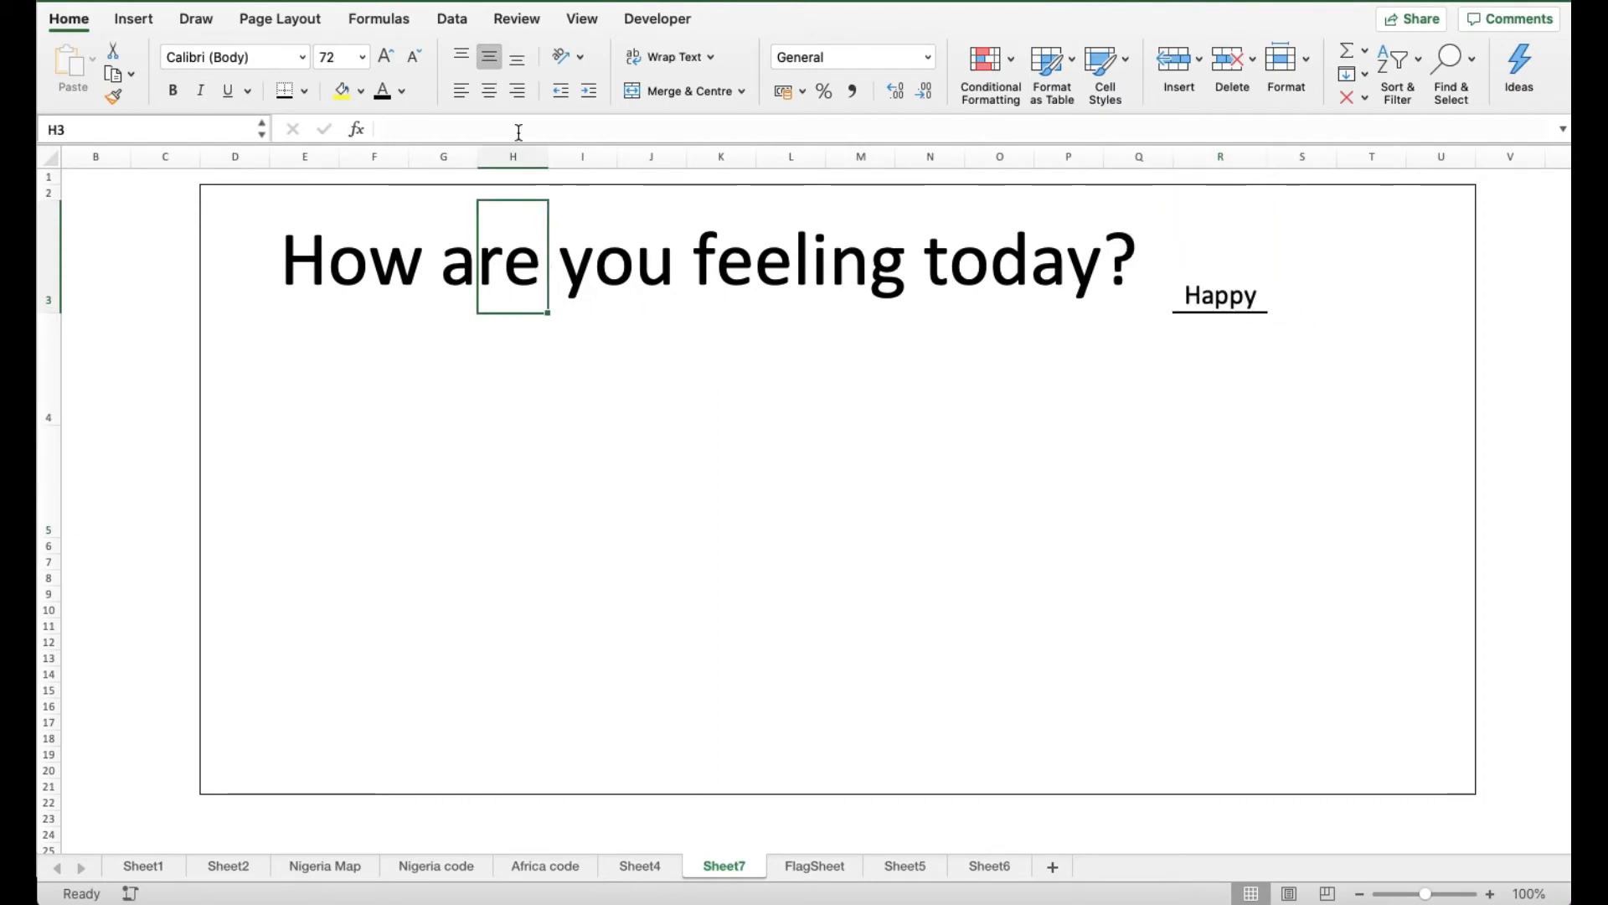
drag(316, 244, 1059, 261)
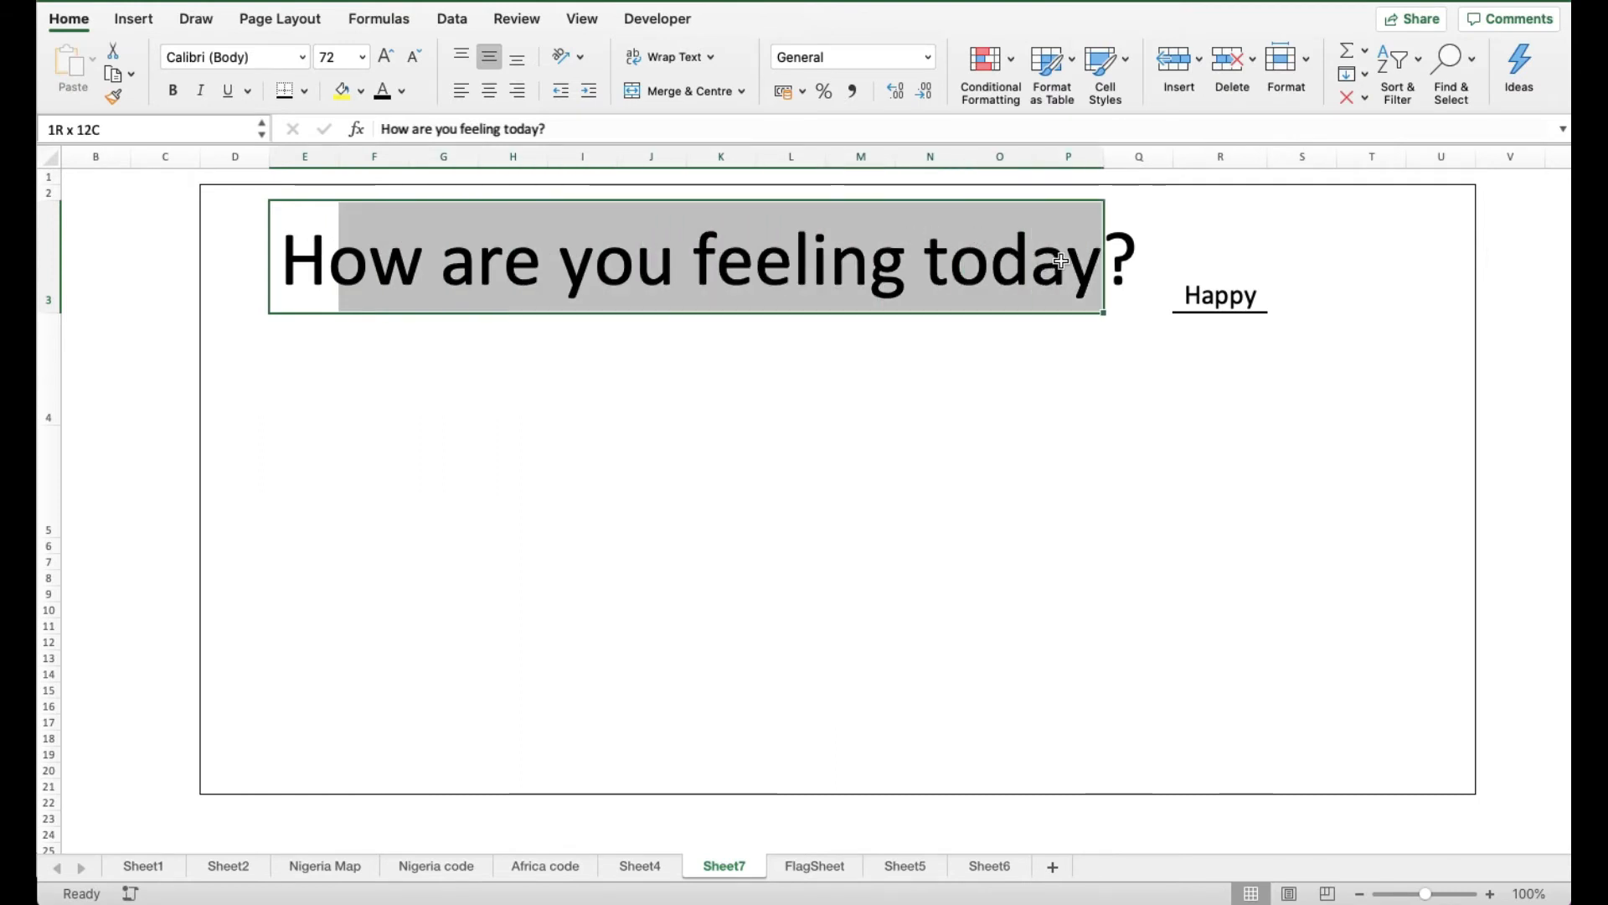
click(520, 60)
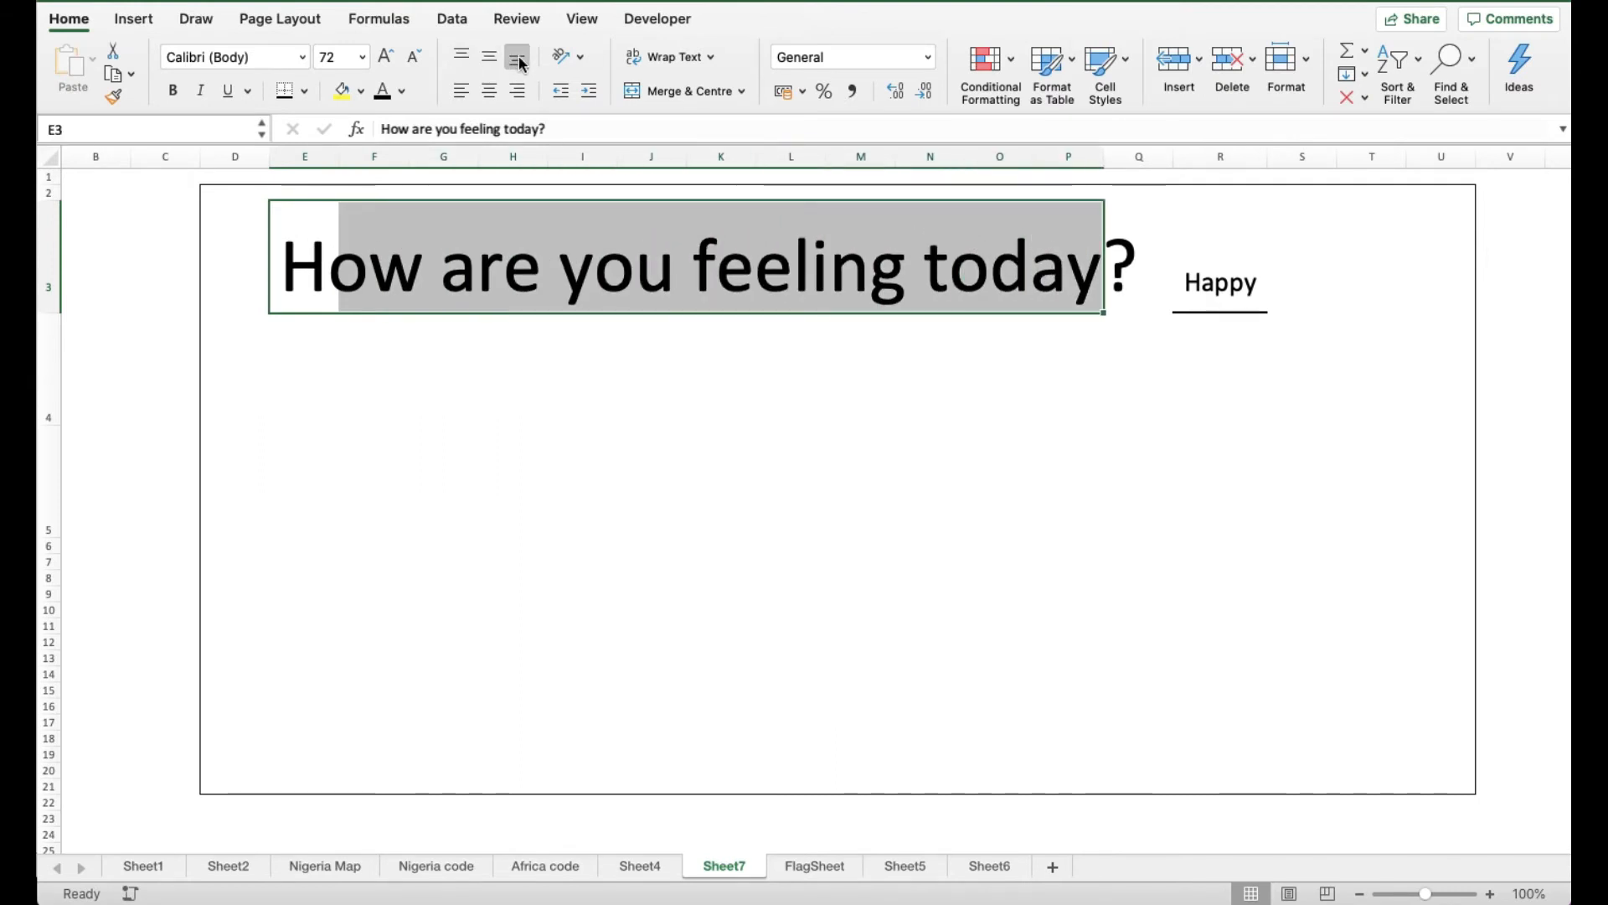
click(1263, 428)
Select R3, now reading Angry, then scroll left and step through emoji cells A3–A5
click(1228, 270)
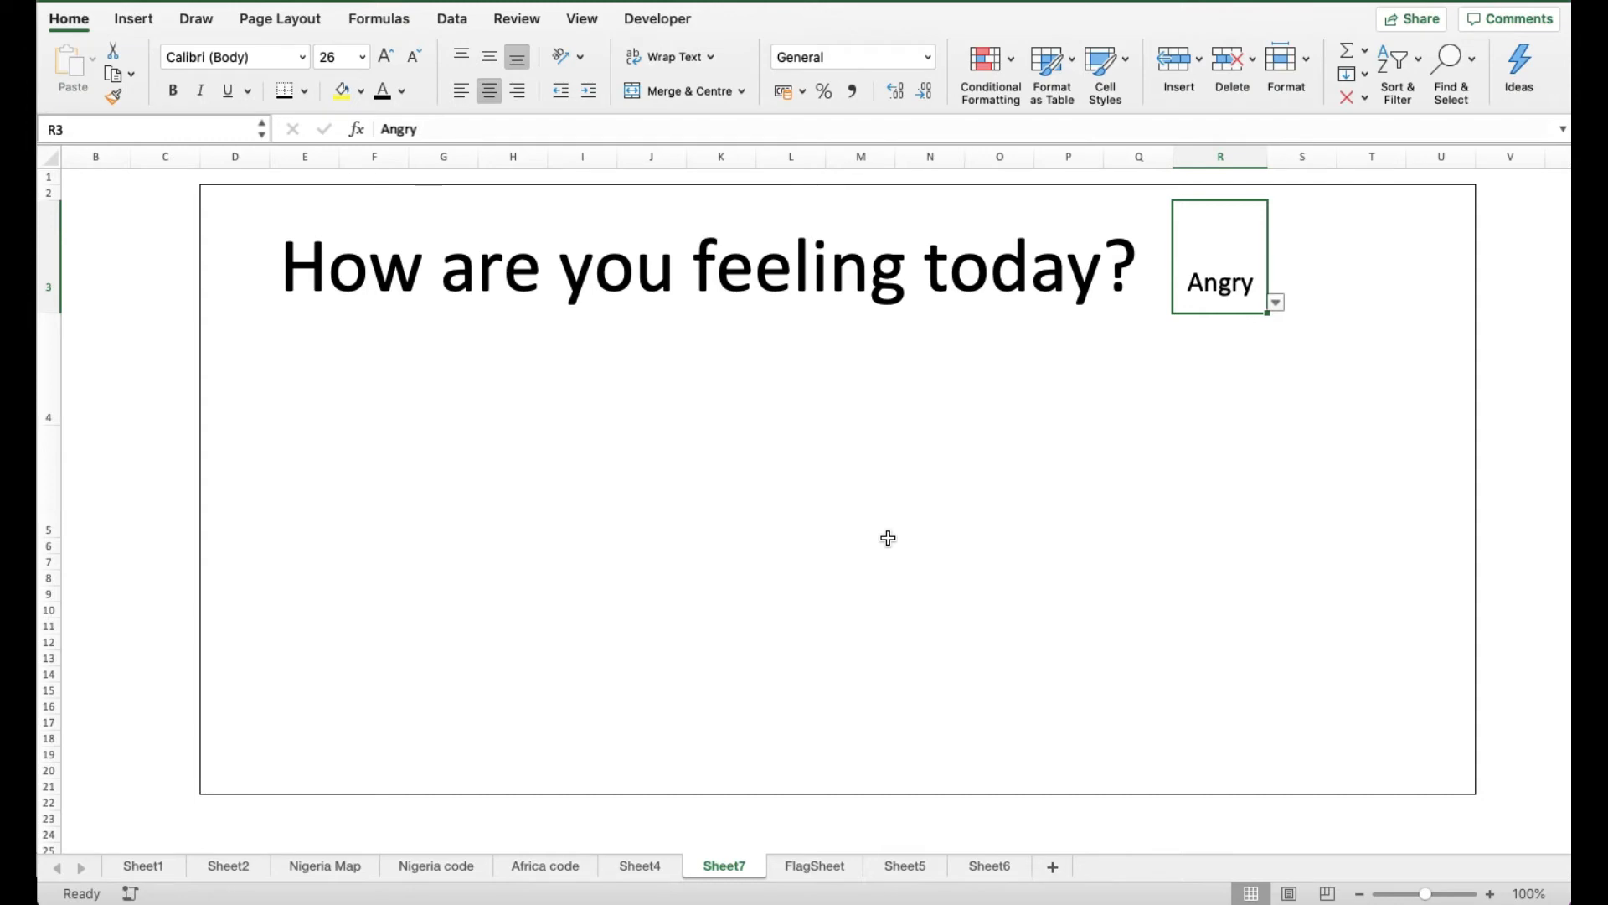
scroll(888, 538, left, 3)
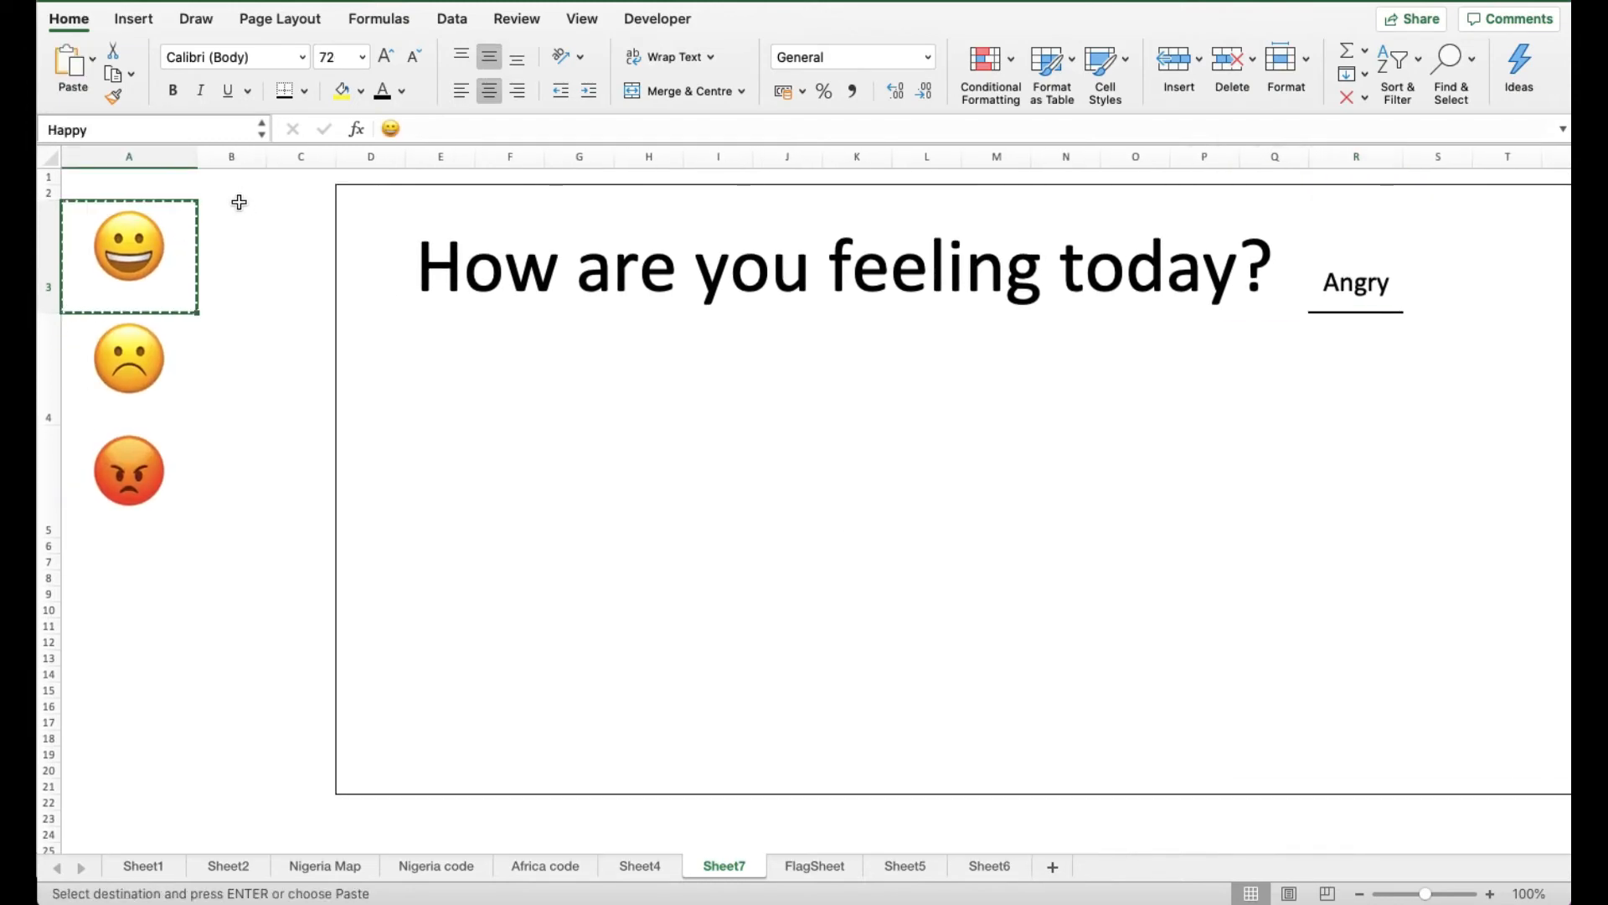
key(Escape)
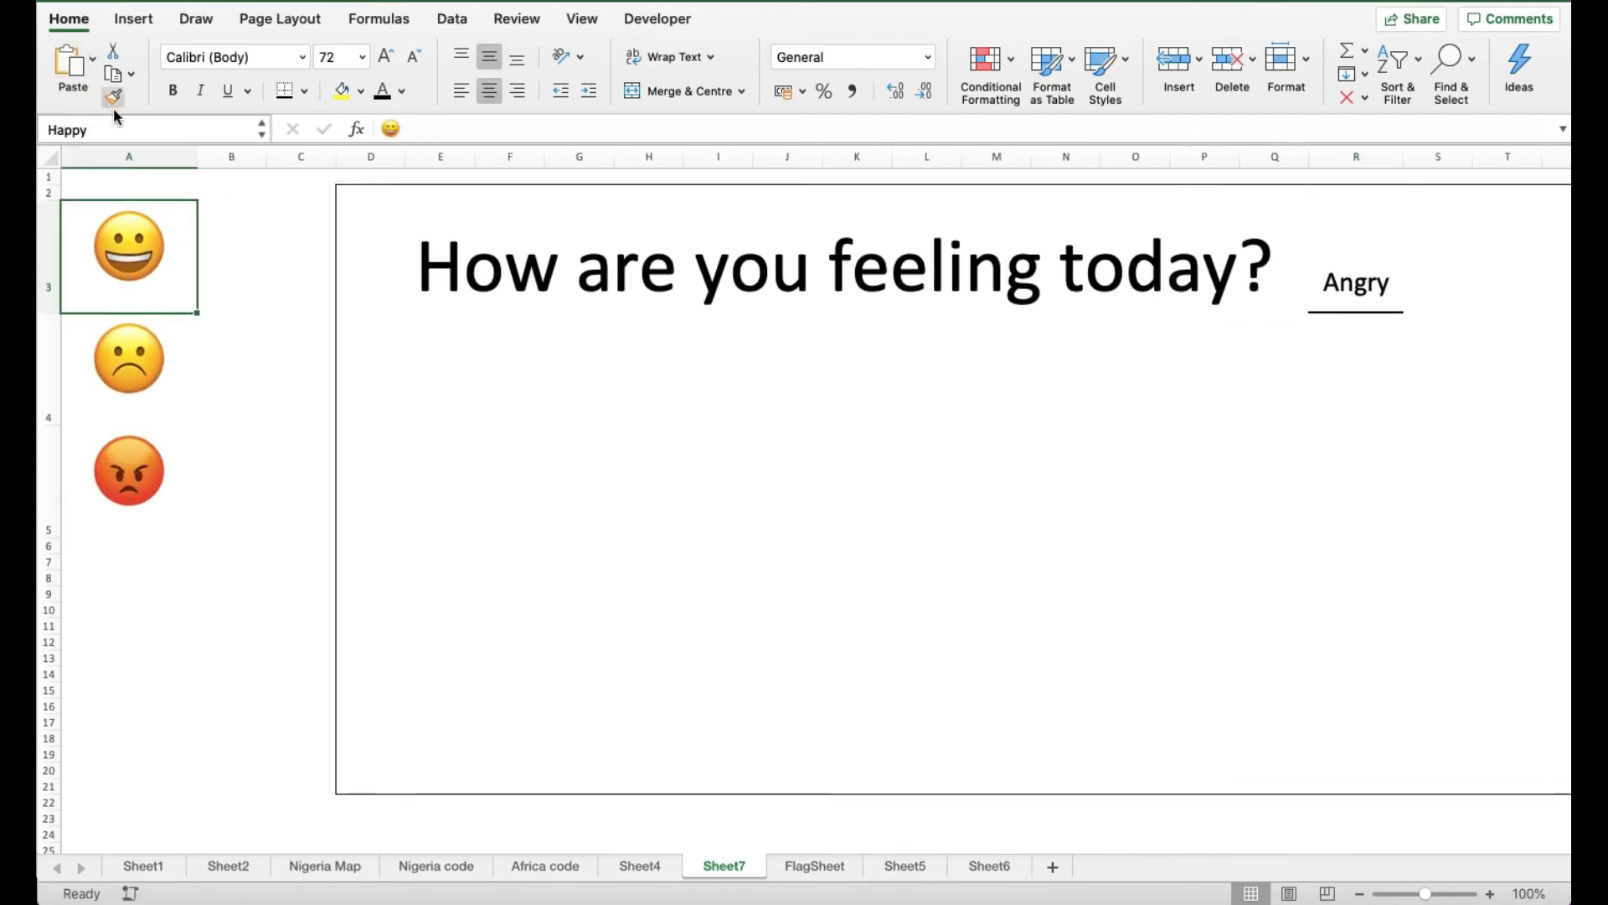
click(173, 383)
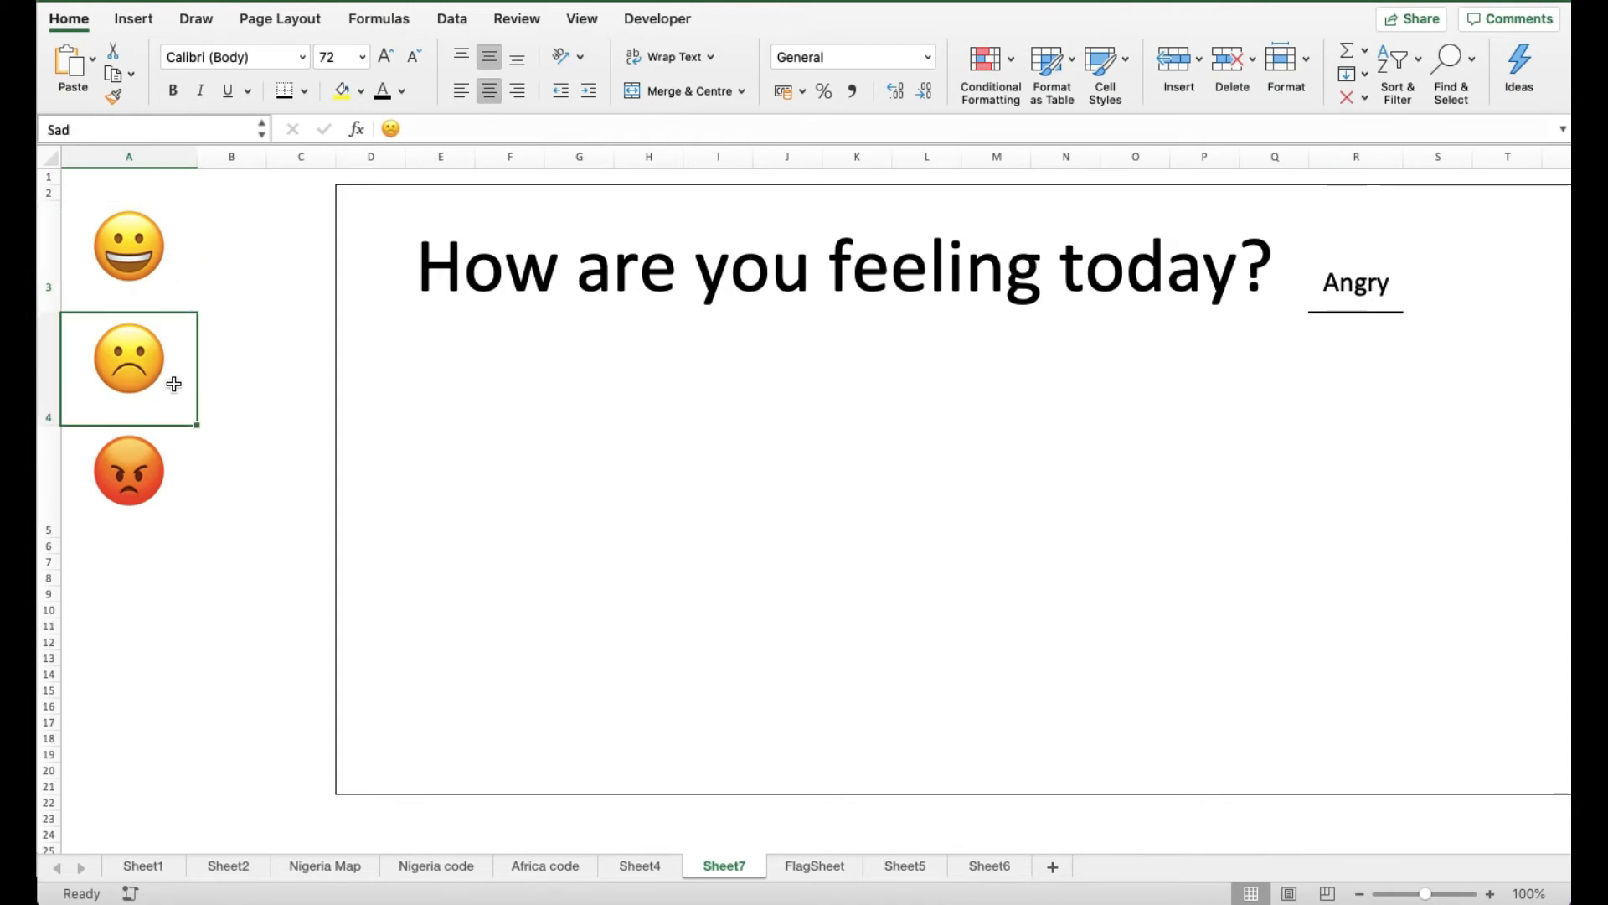
key(Down)
key(Up)
key(Up)
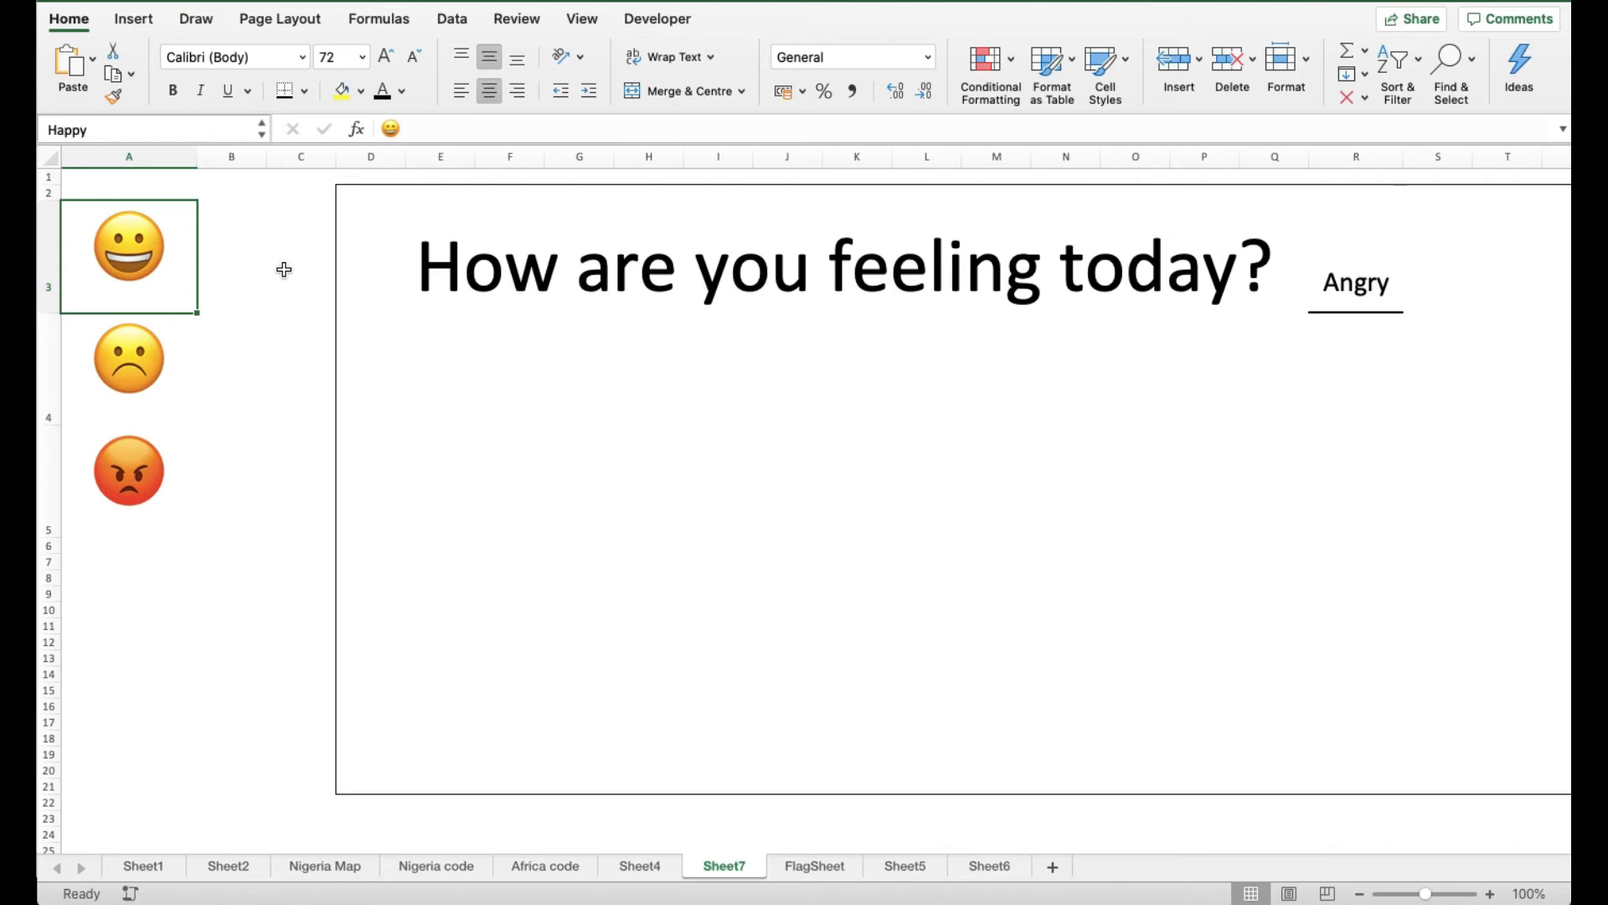
key(Down)
key(Up)
Copy the smiley cell A3 and paste it as a linked picture
click(116, 78)
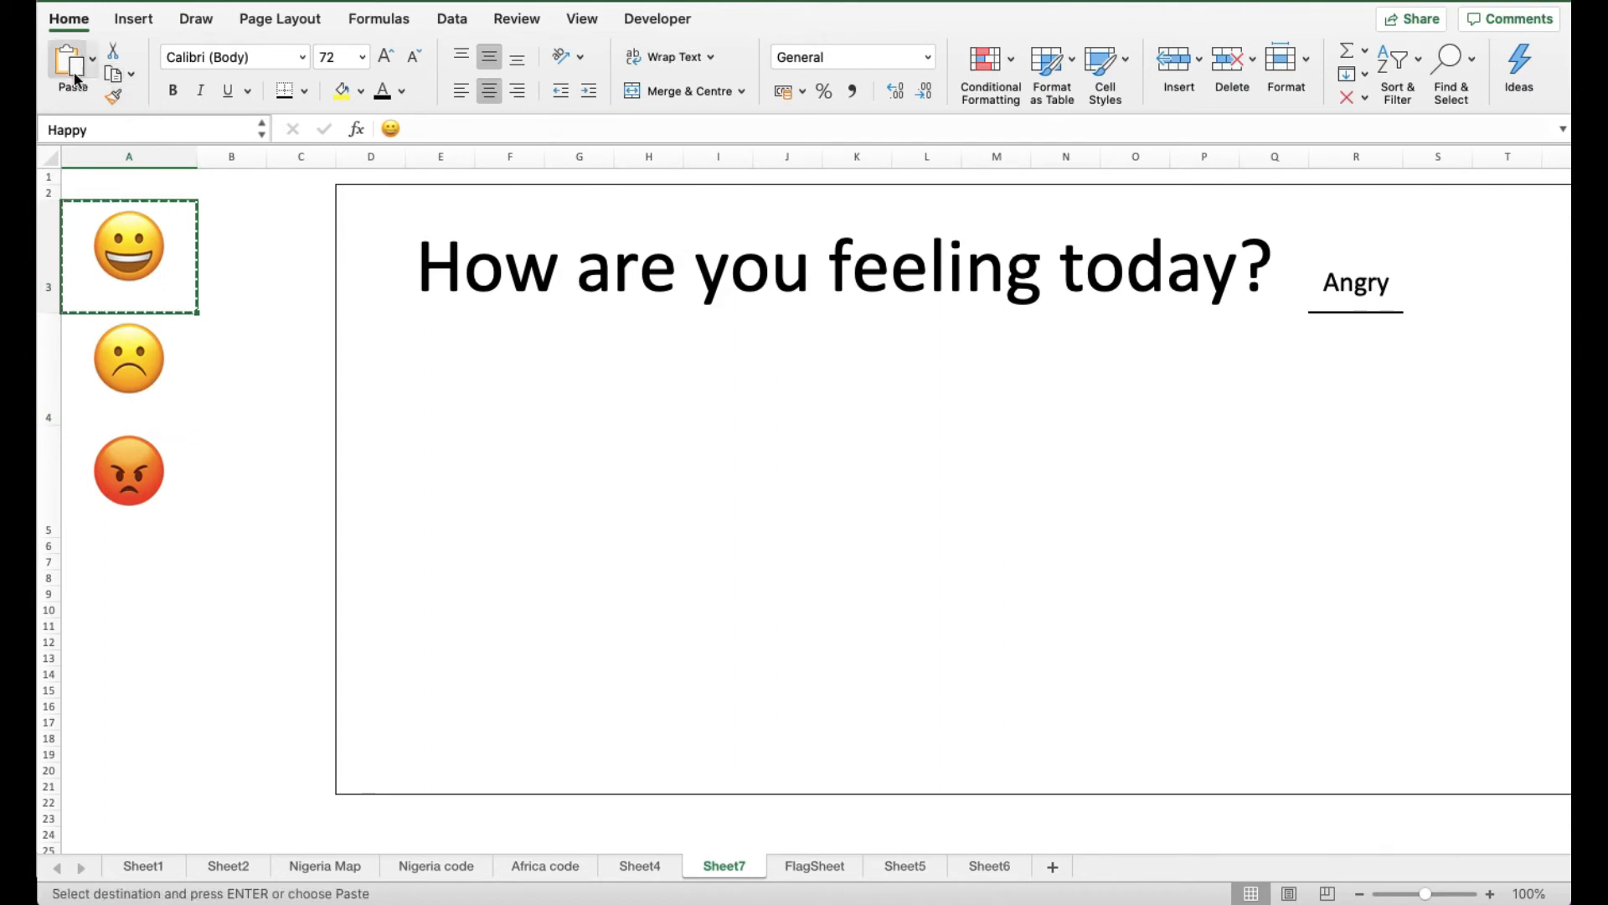
click(93, 71)
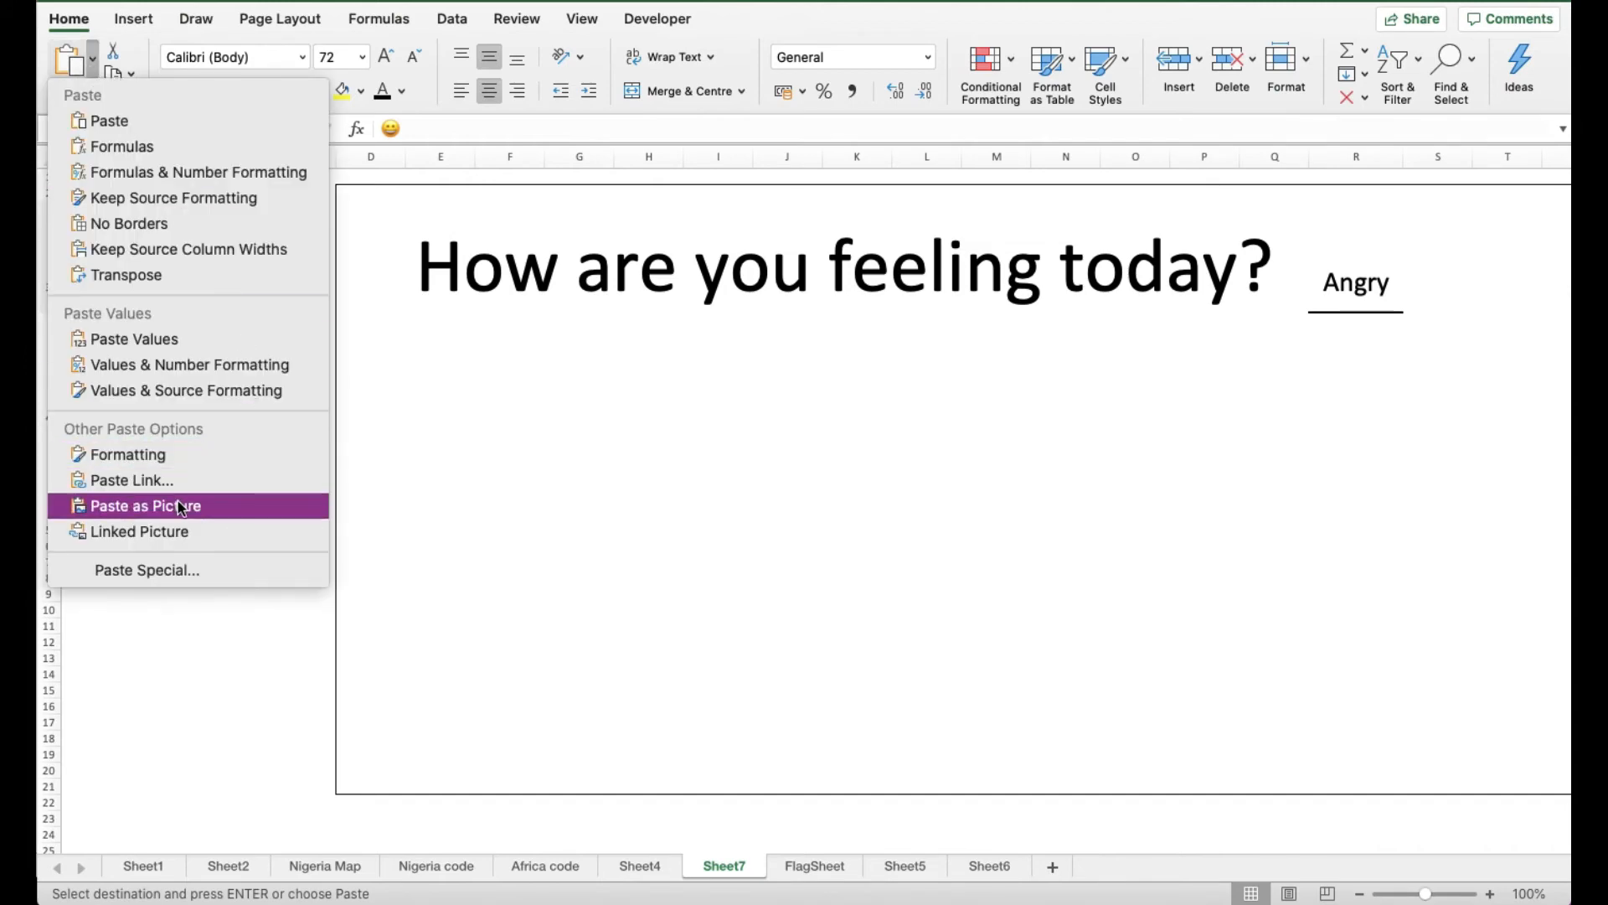
click(186, 533)
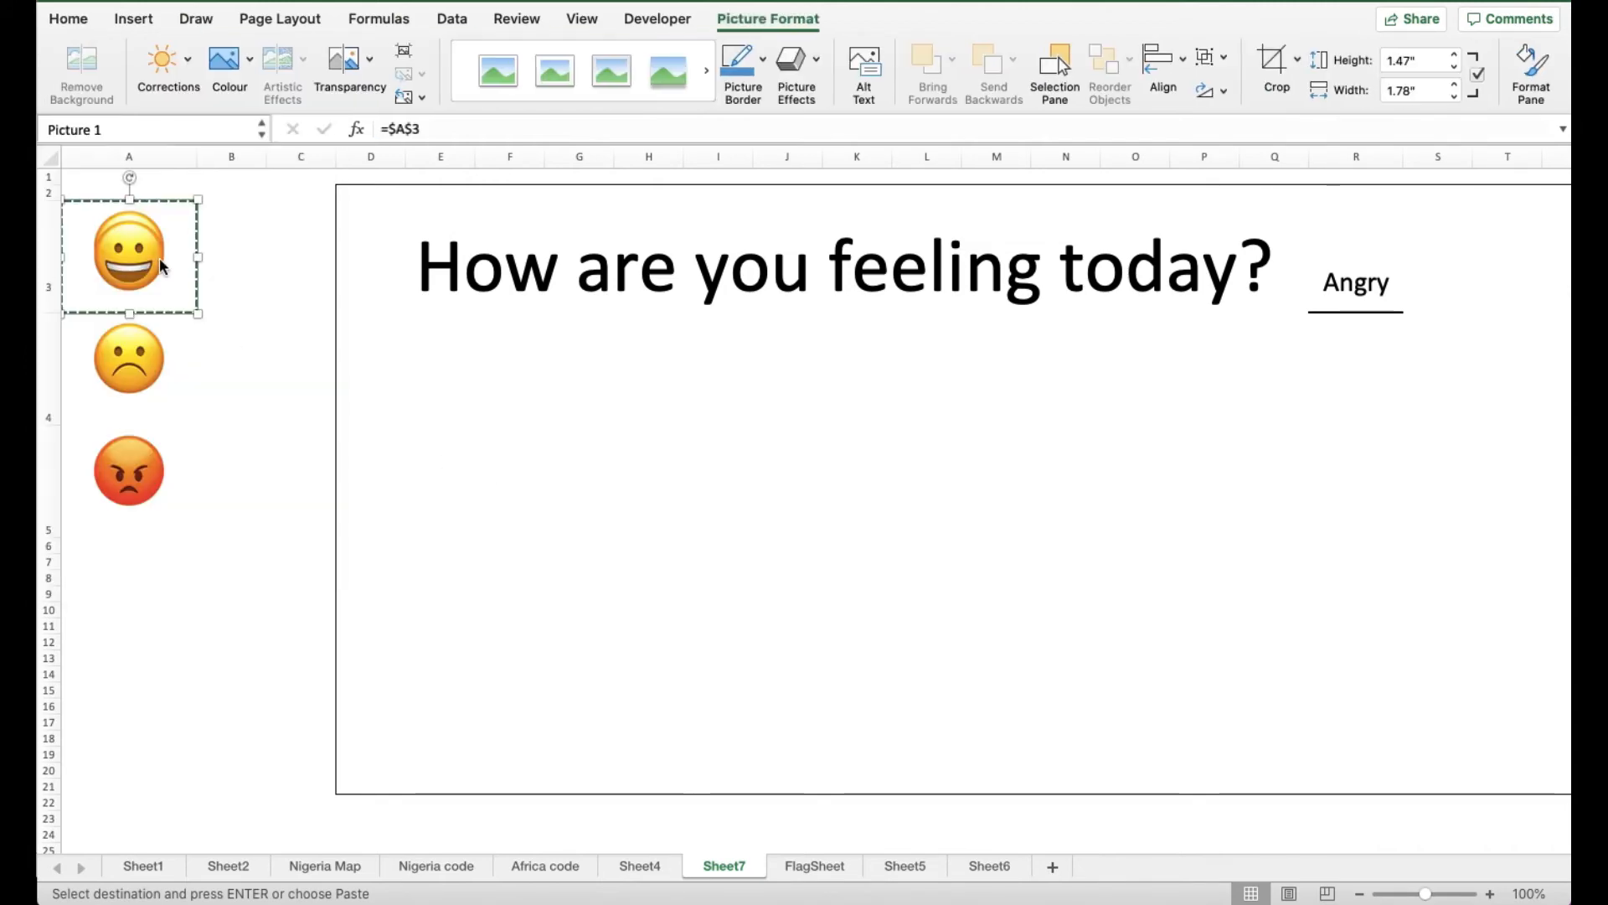
Move the smiley picture into the box and enlarge it to about 5.54 by 6.69 inches
drag(186, 295, 931, 498)
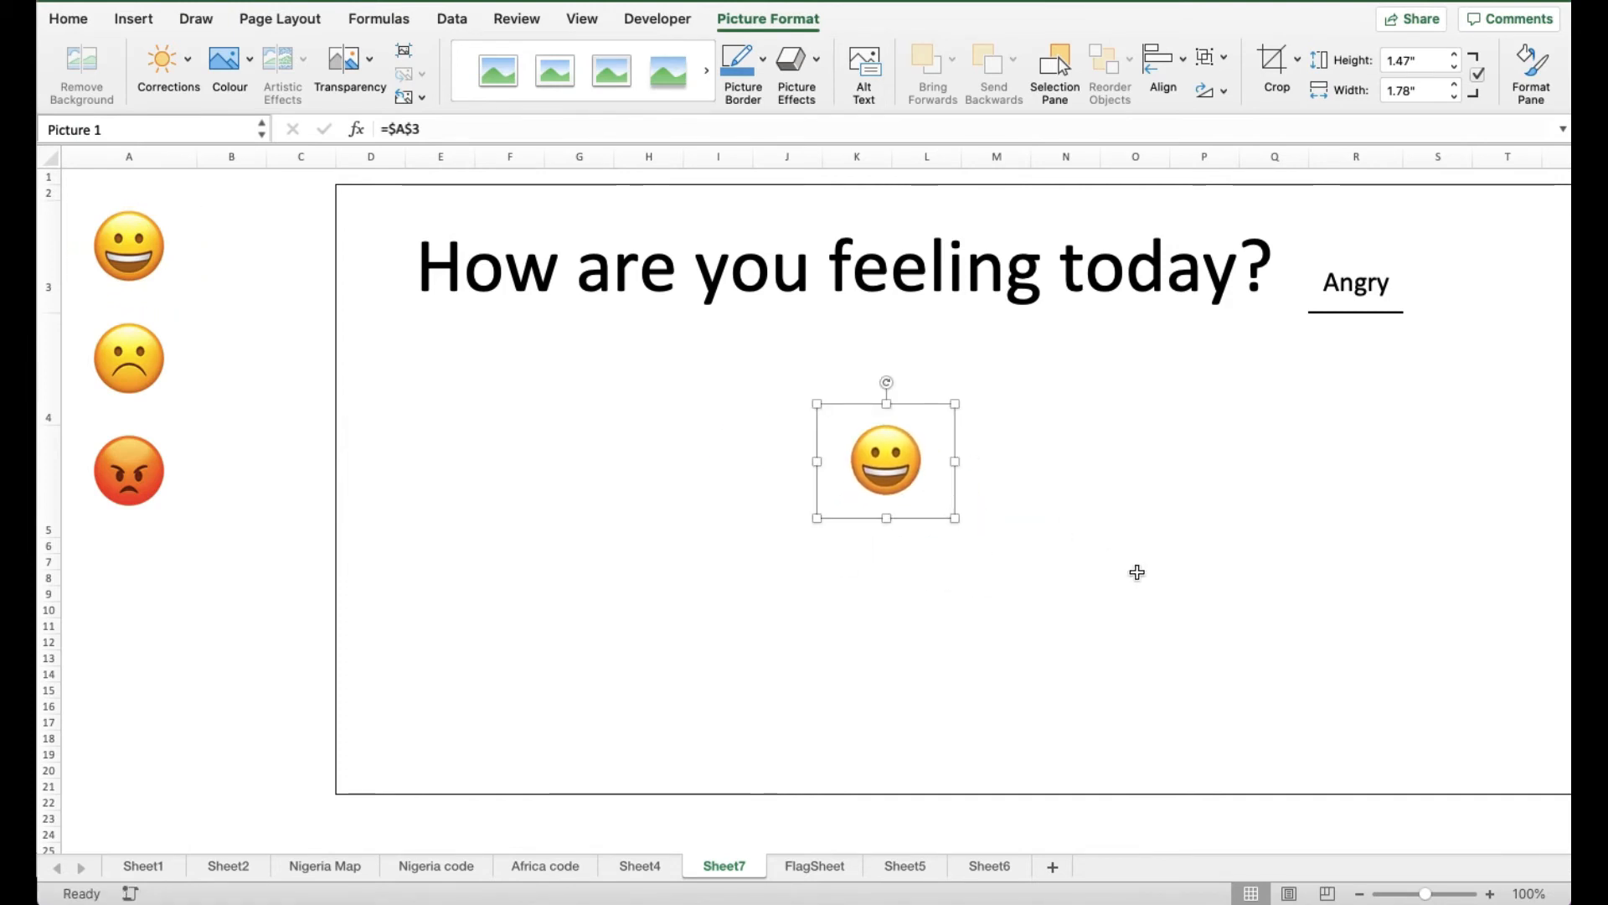
scroll(1134, 571, right, 5)
scroll(1136, 572, right, 1)
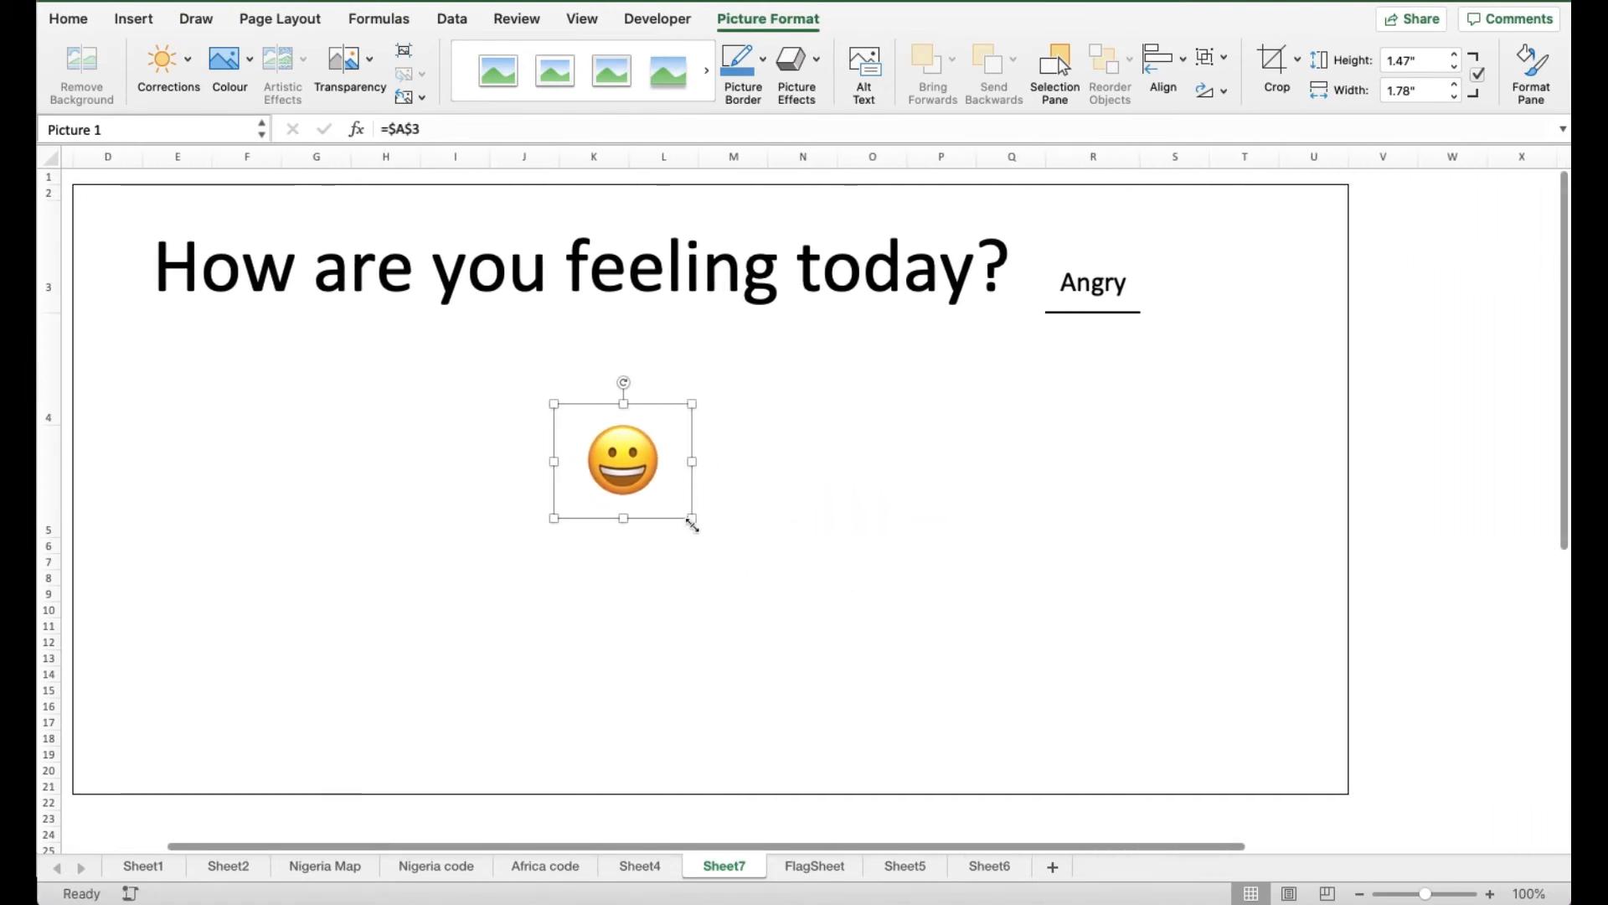
drag(693, 521, 1020, 636)
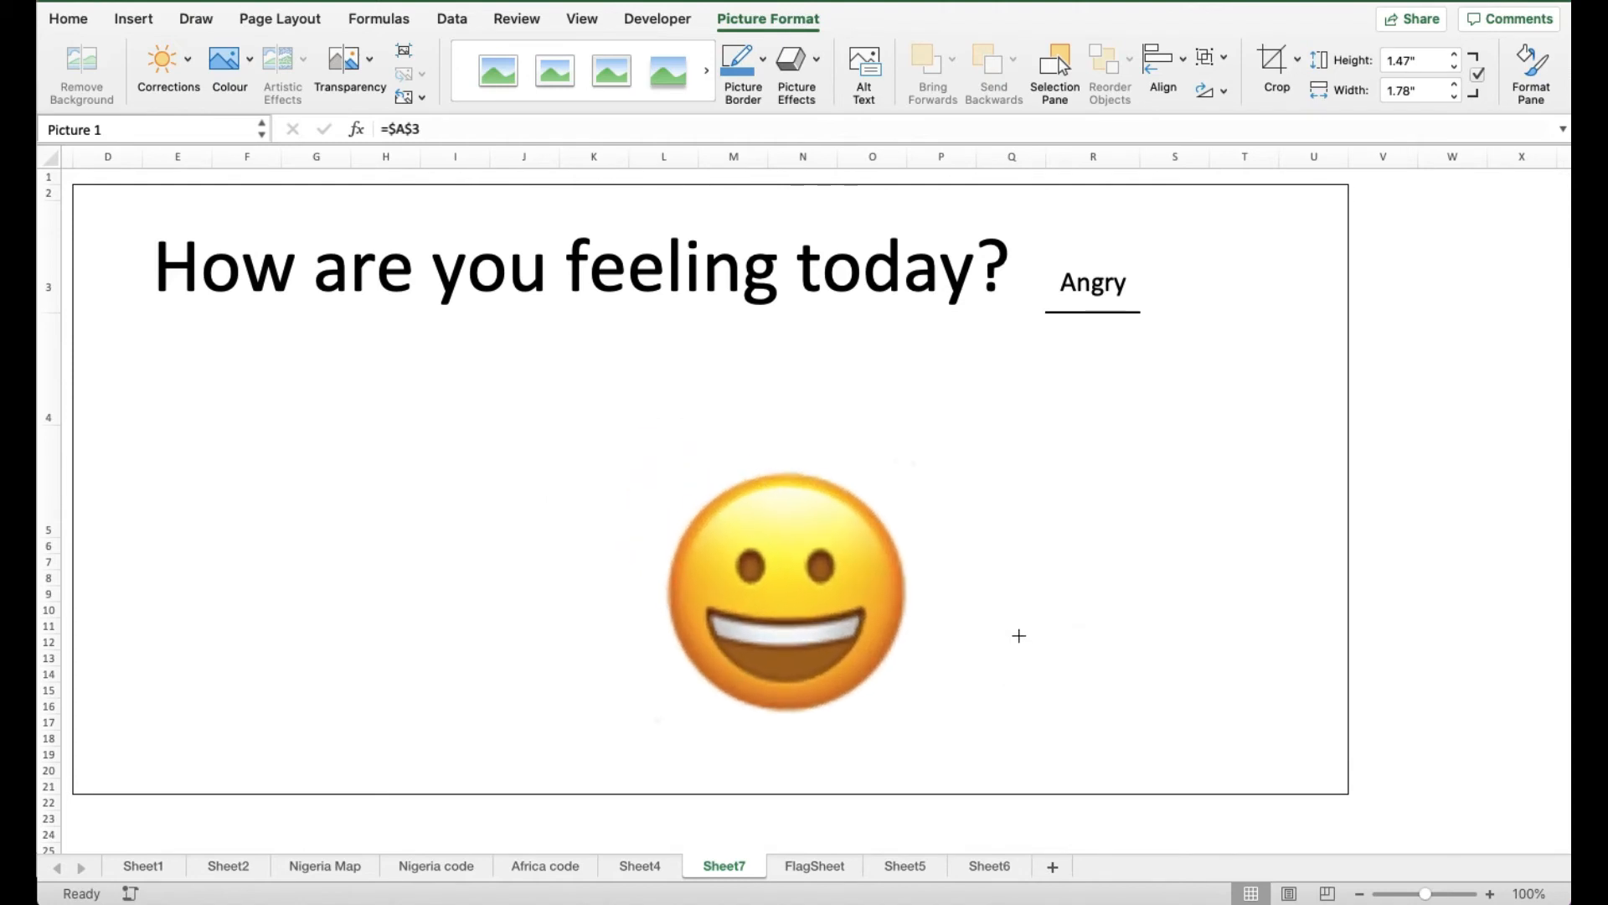
click(1130, 295)
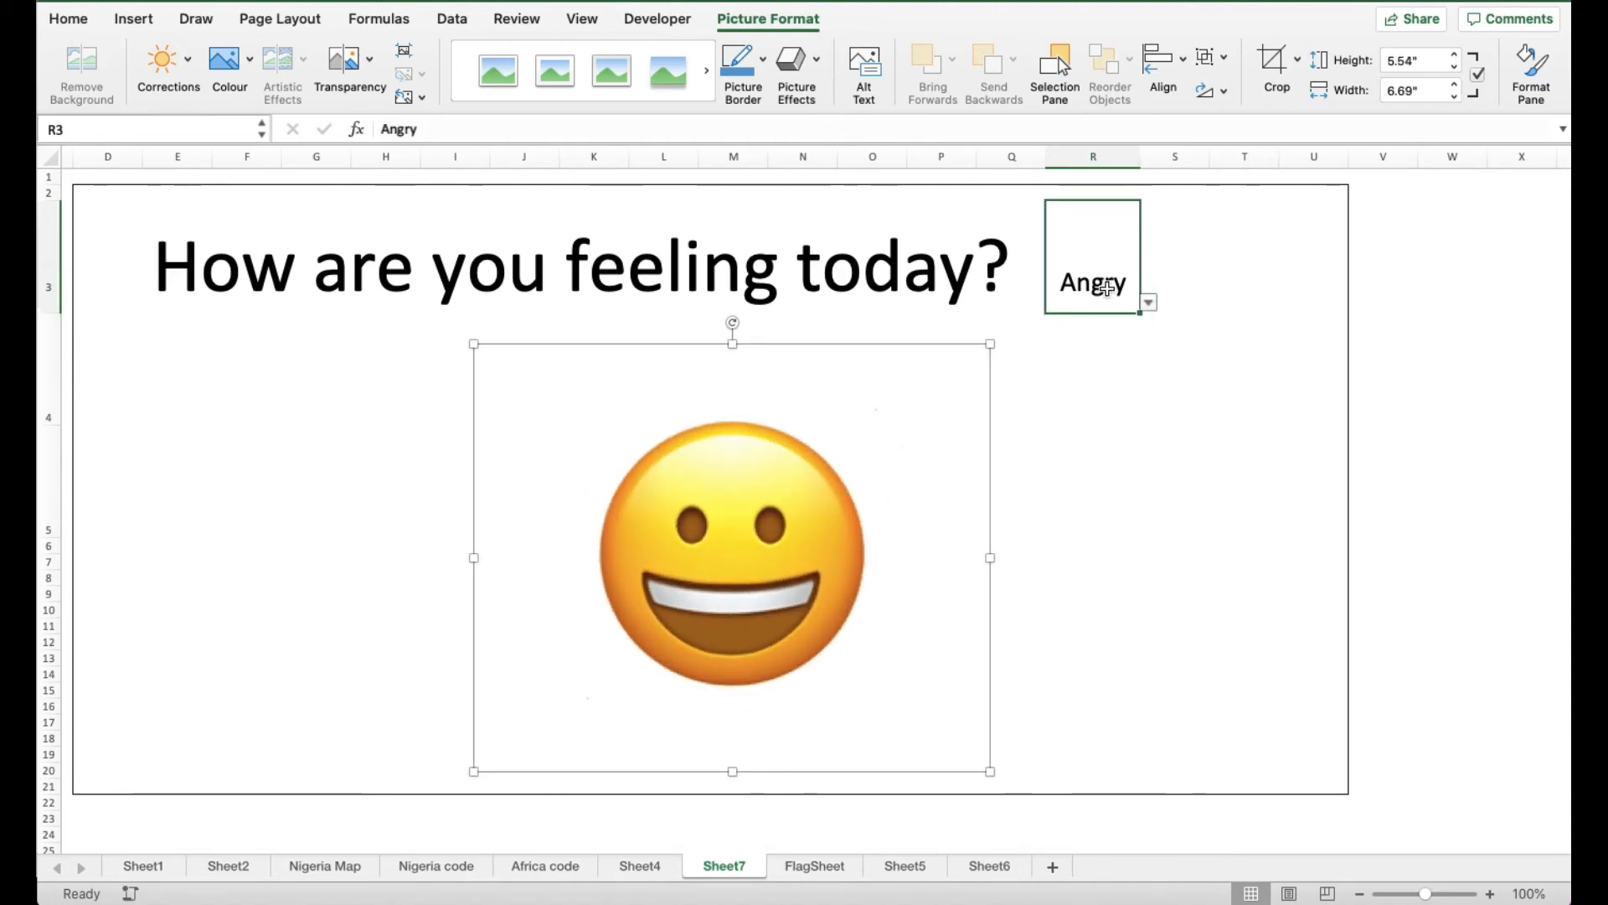
Choose Happy from cell R3's feelings dropdown
click(1150, 303)
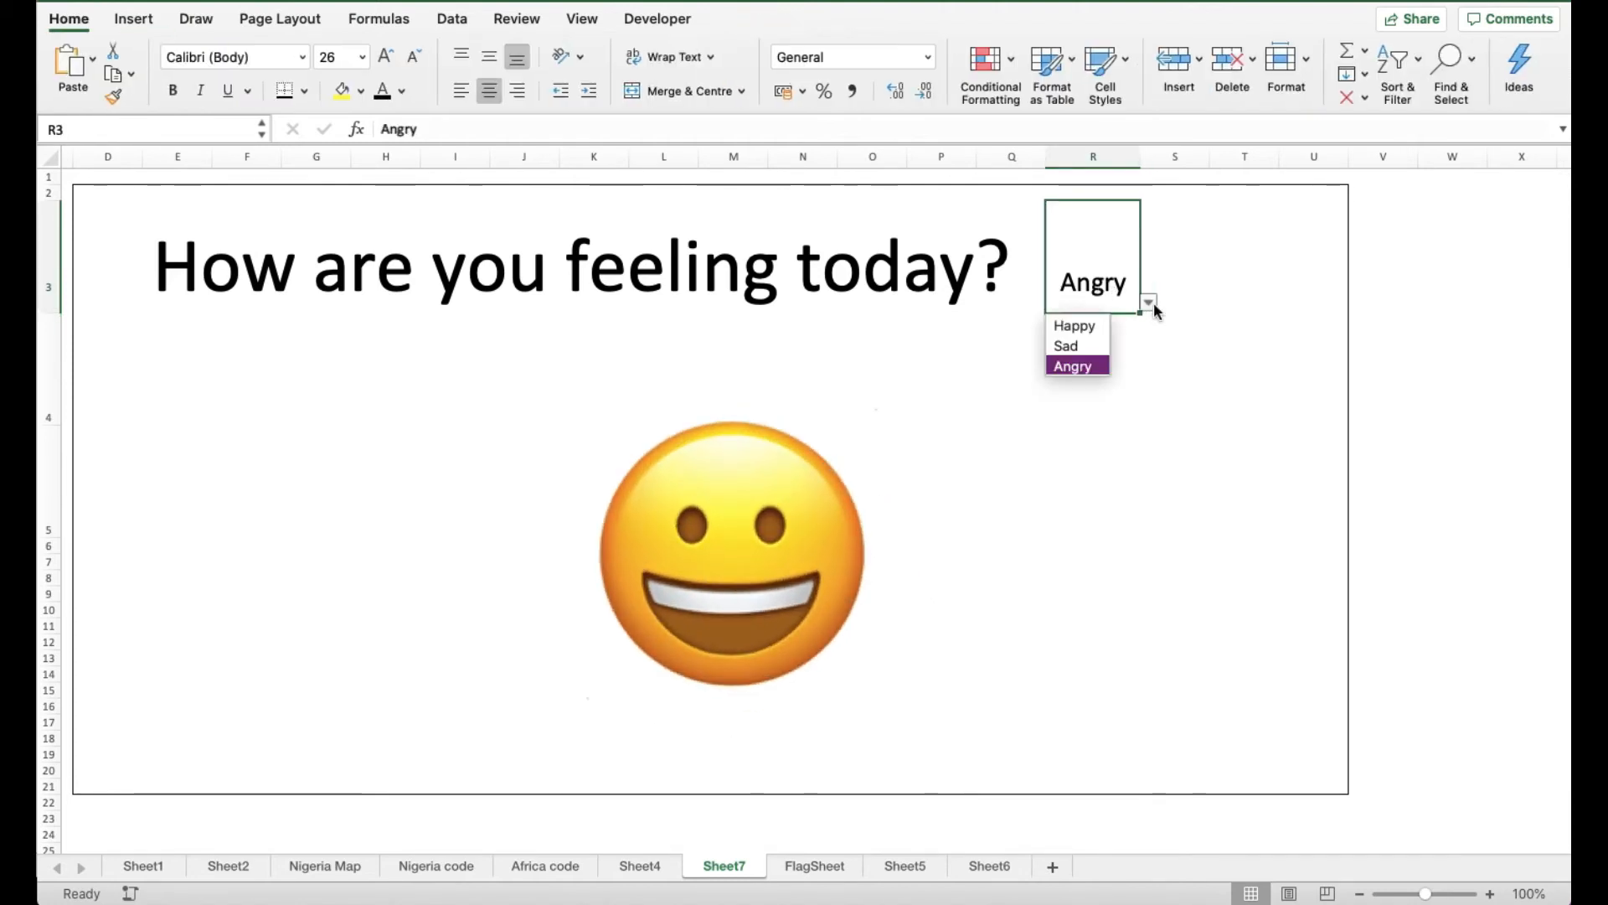
click(1092, 326)
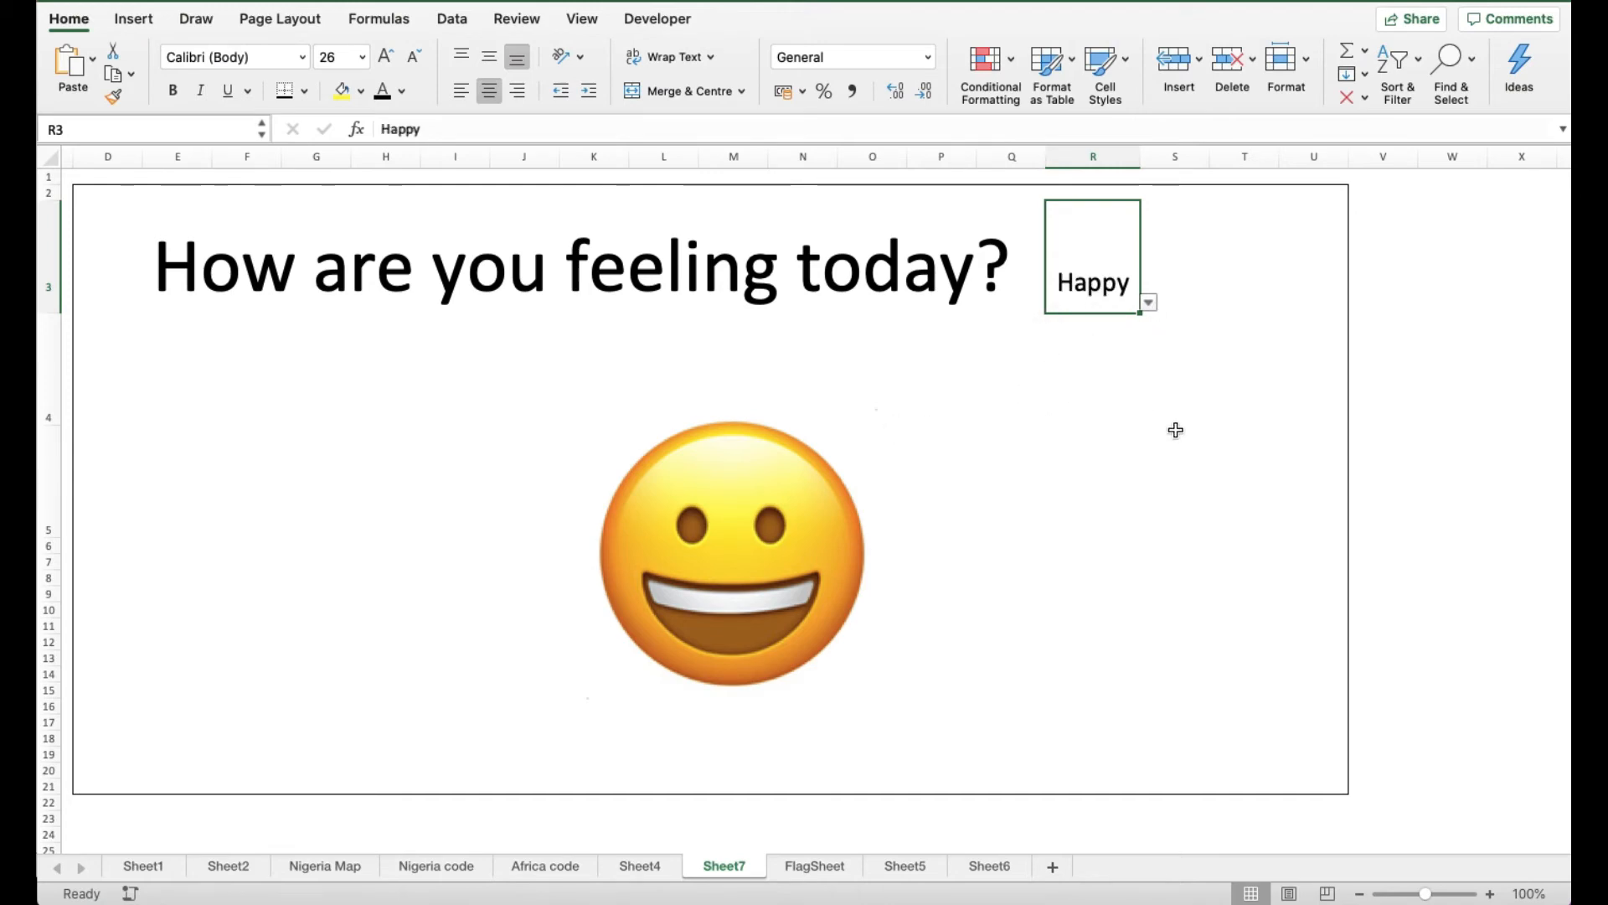
click(1200, 291)
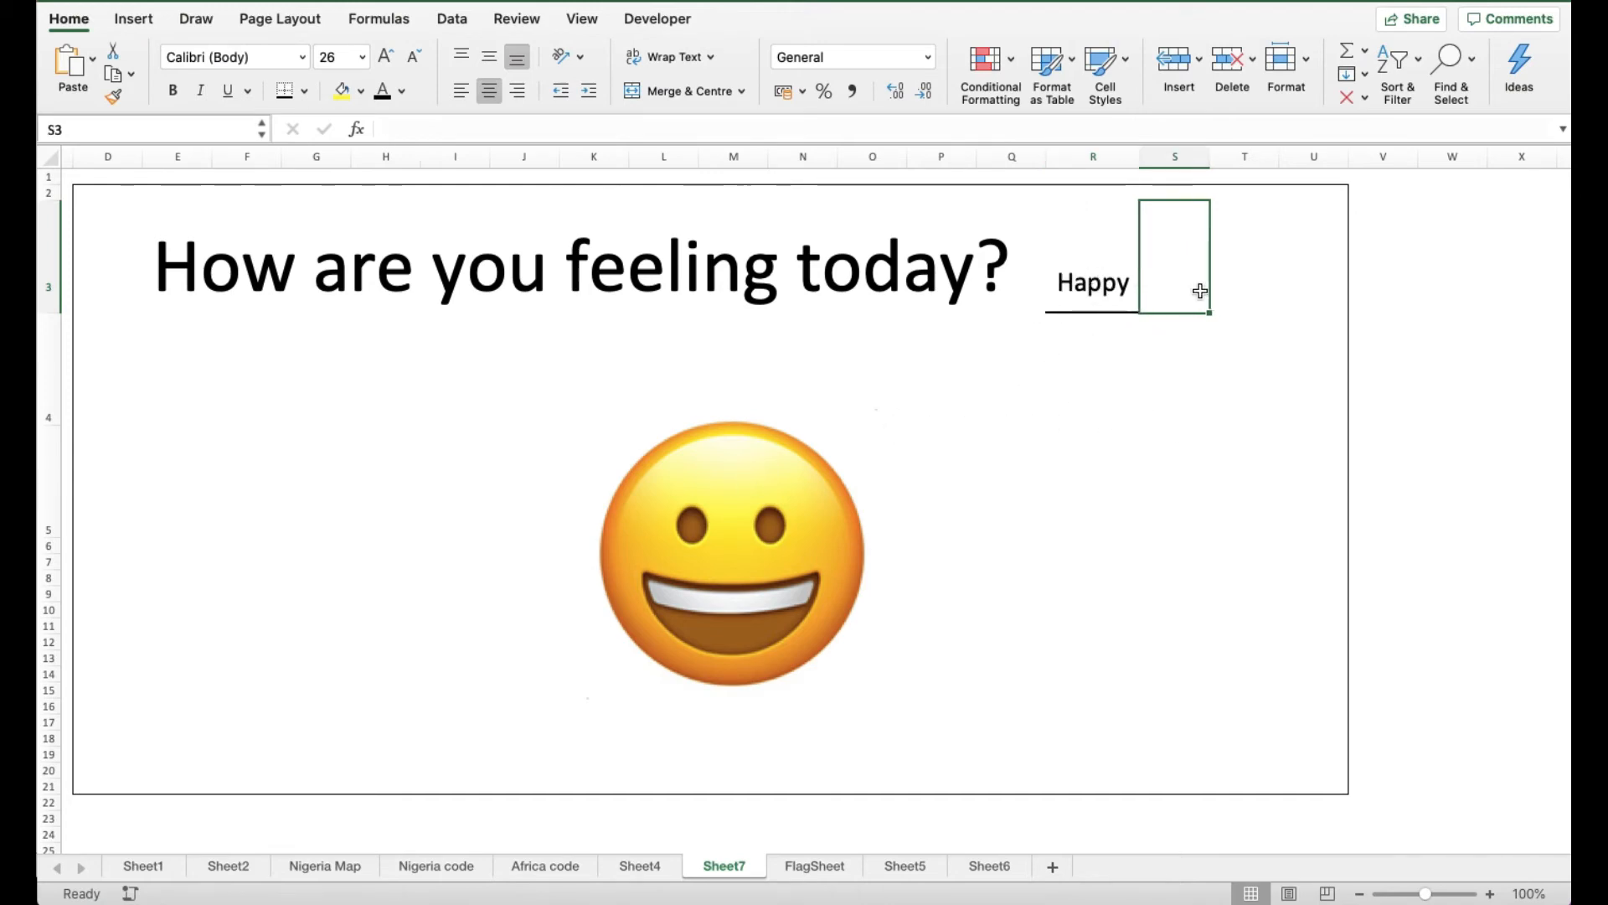
key(Left)
Name cell R3 'Selected_Feeling' using the Name Box
click(1200, 290)
key(Left)
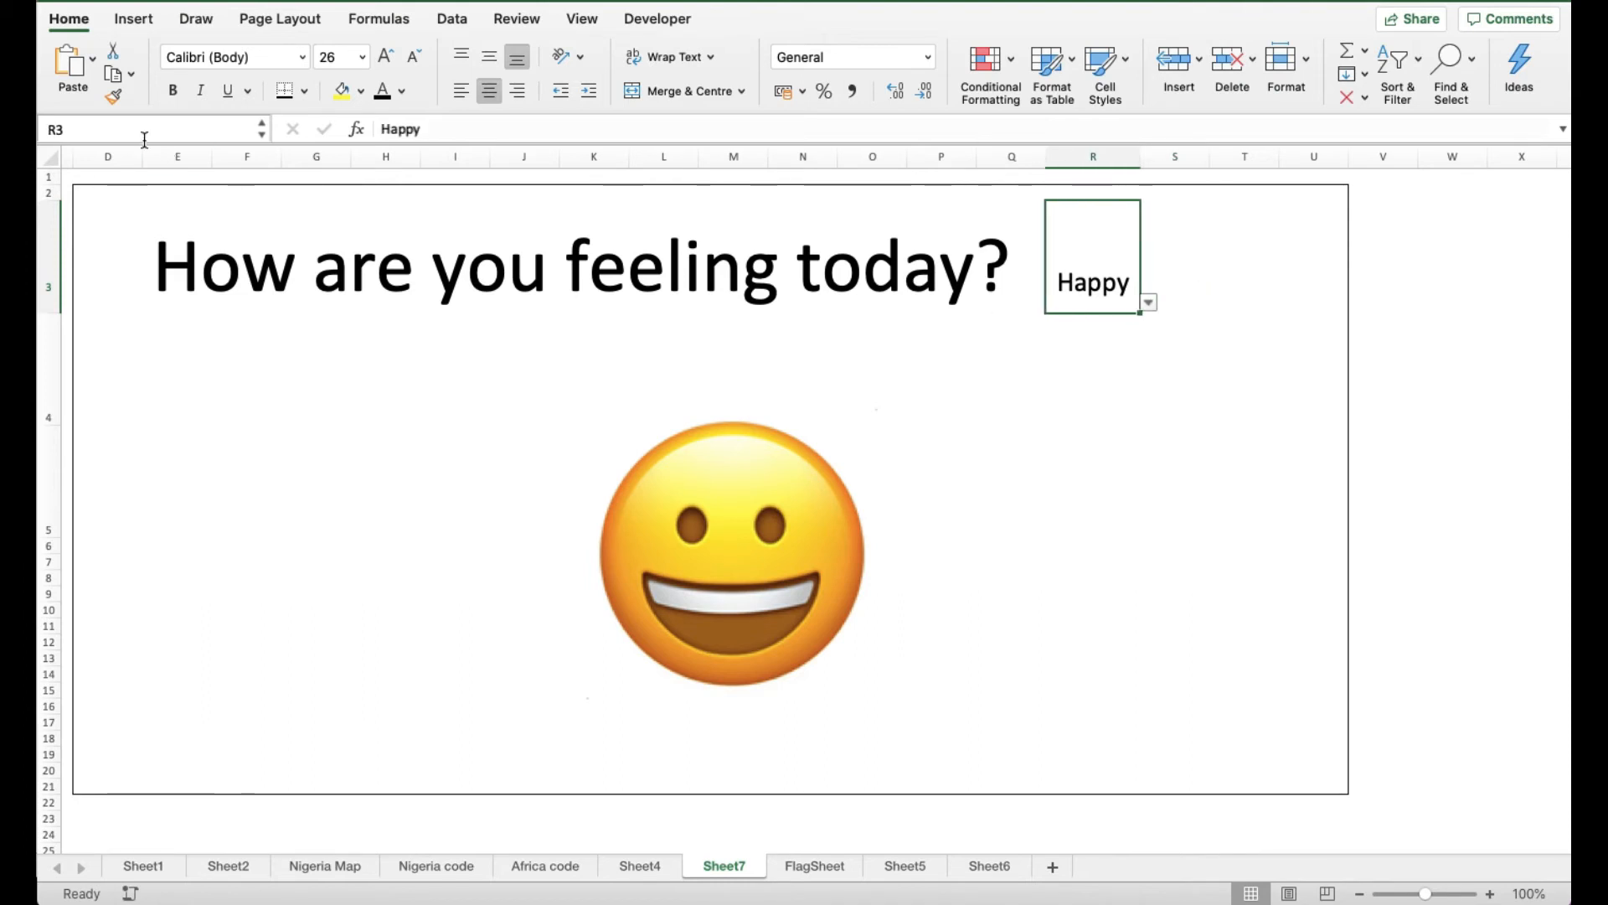
click(104, 136)
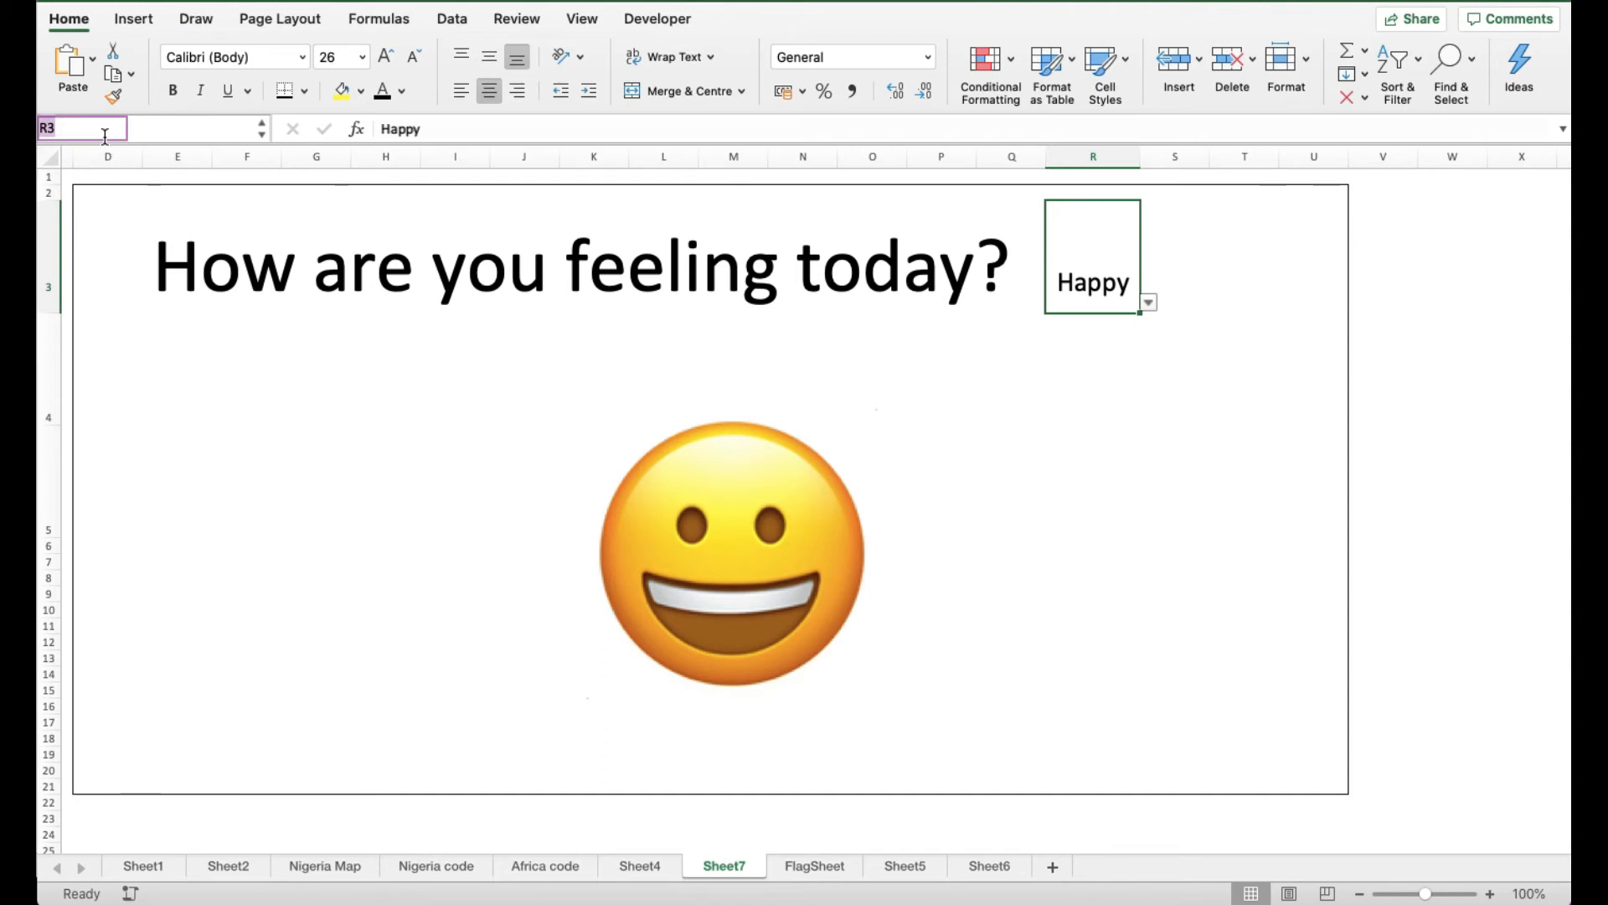
text(Selected_F)
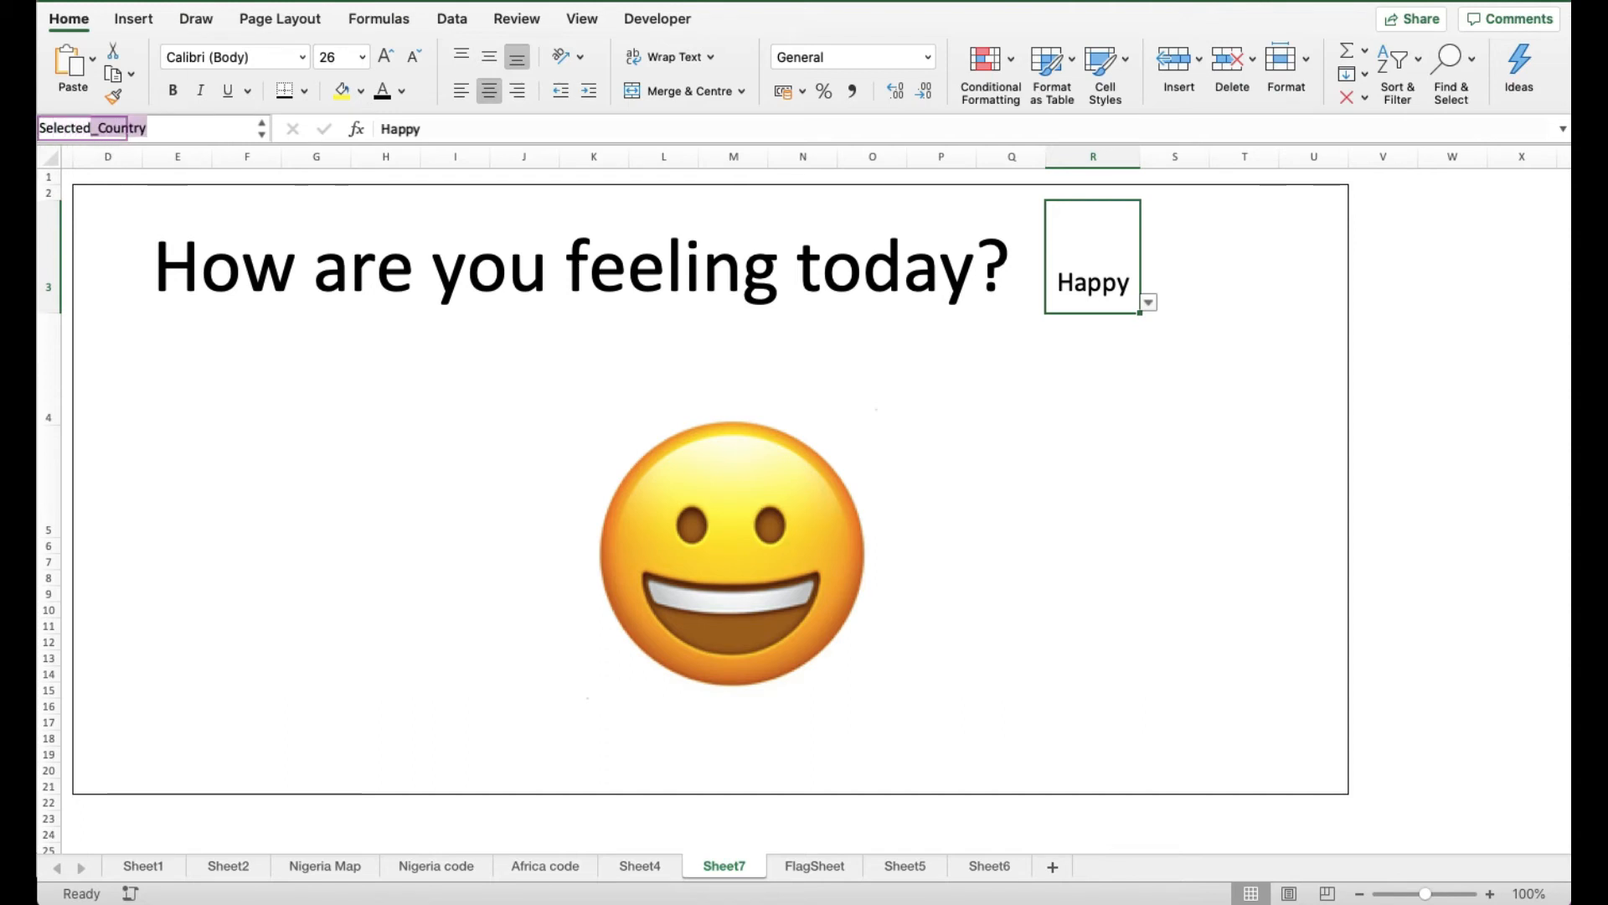
text(eeling)
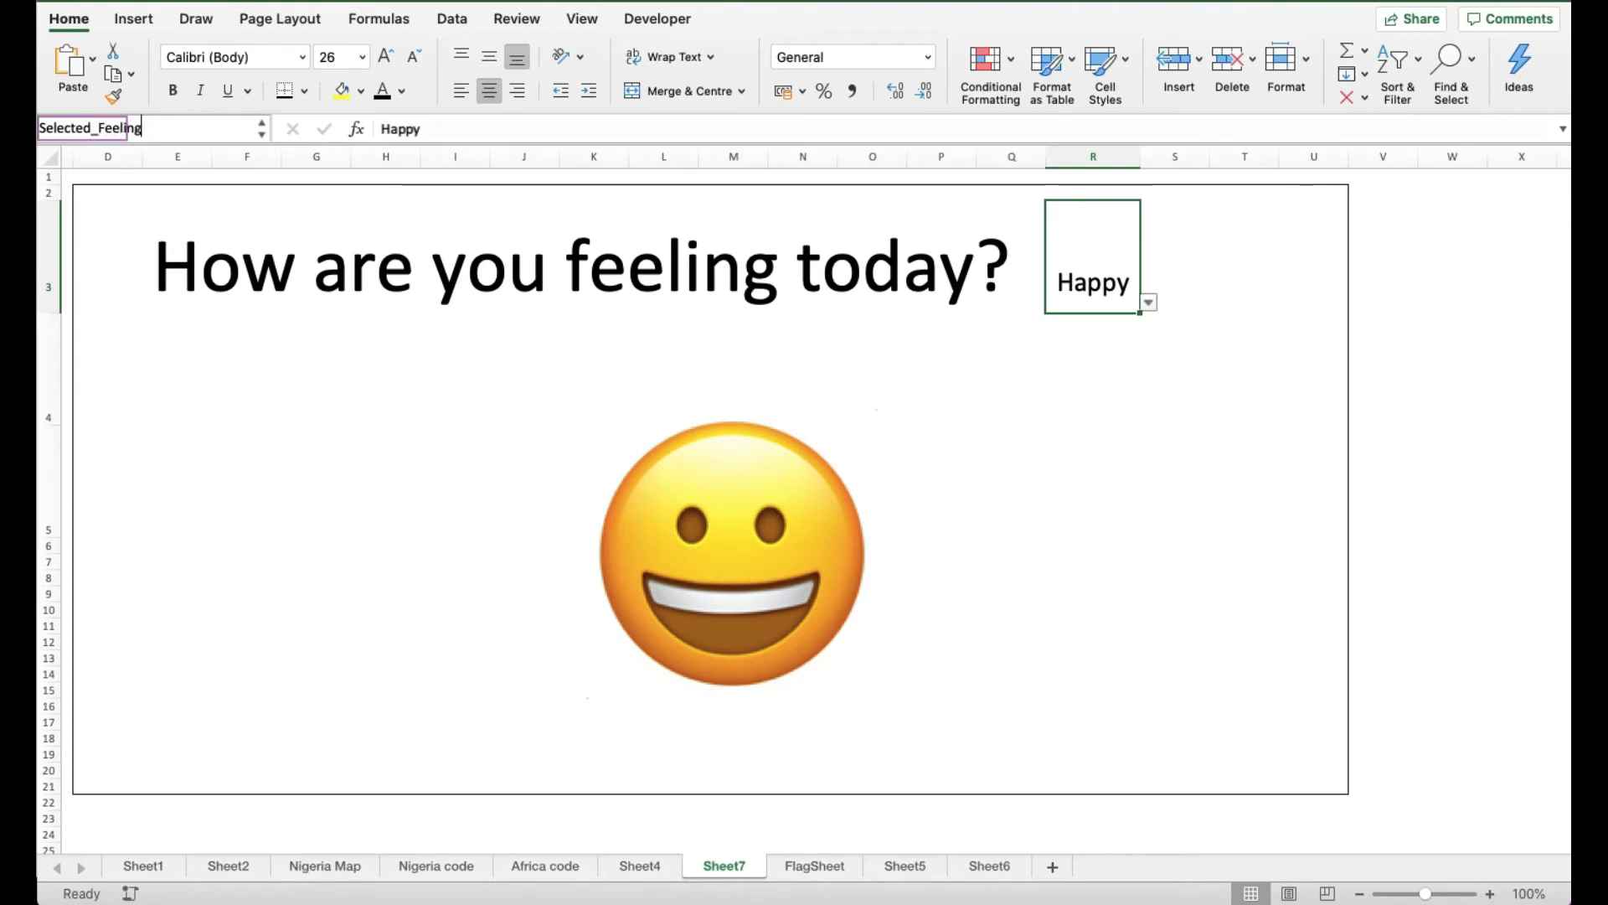